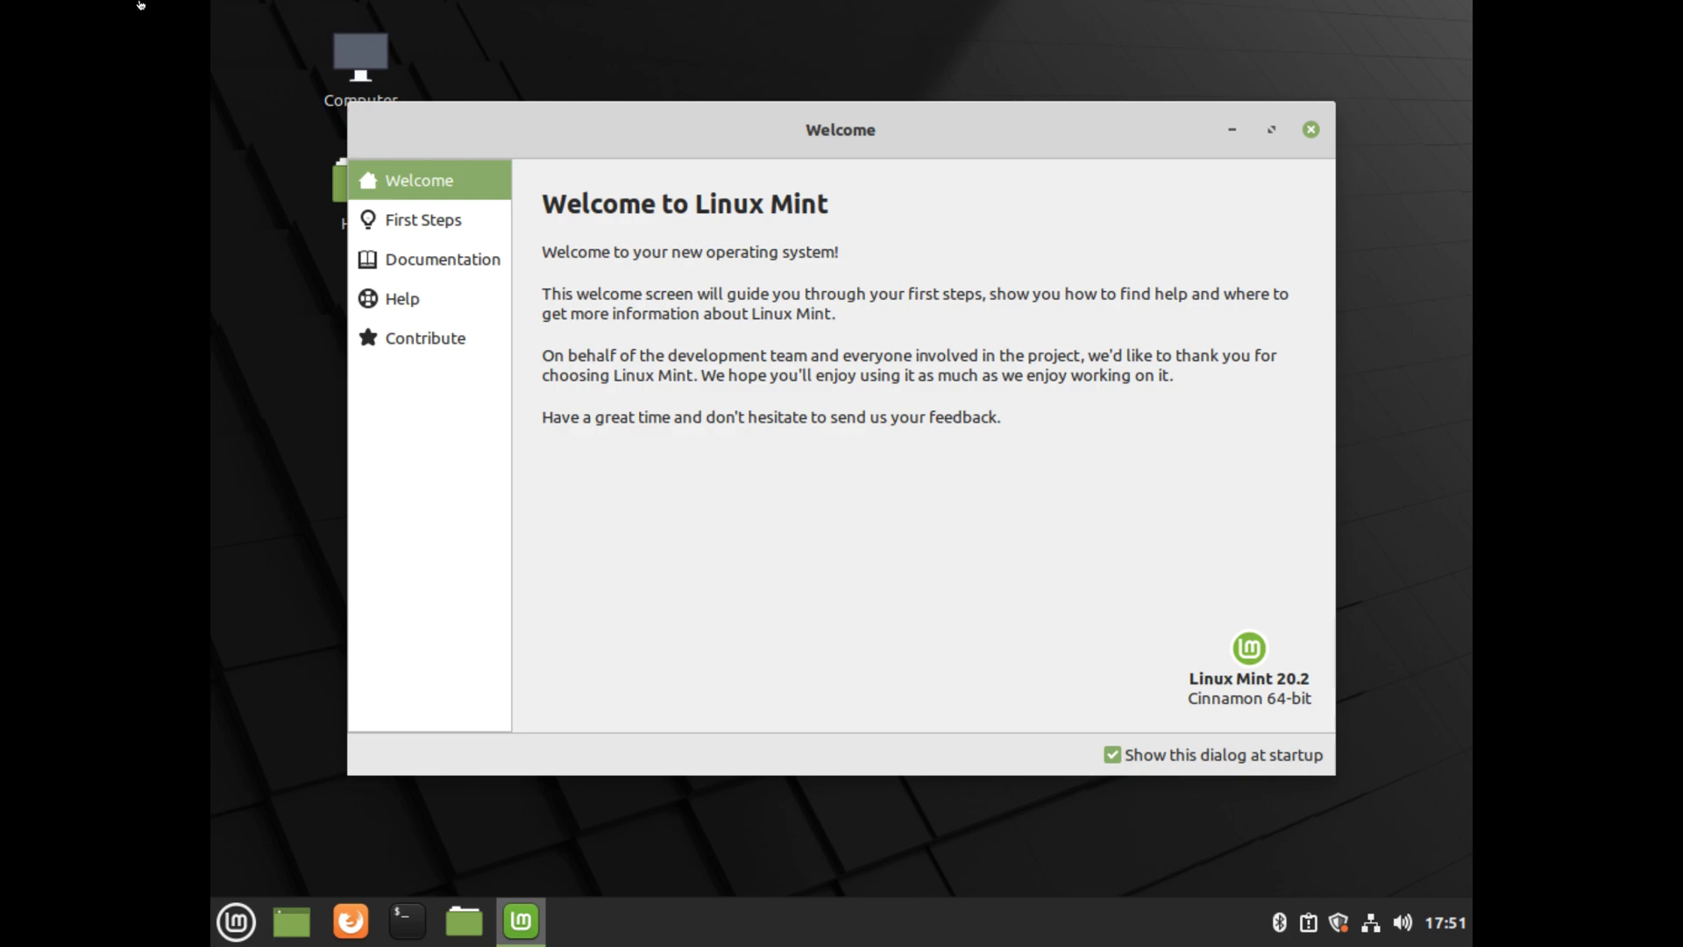
- Resize the virtual machine to fit the window and move the Welcome window toward the top centre
click(183, 9)
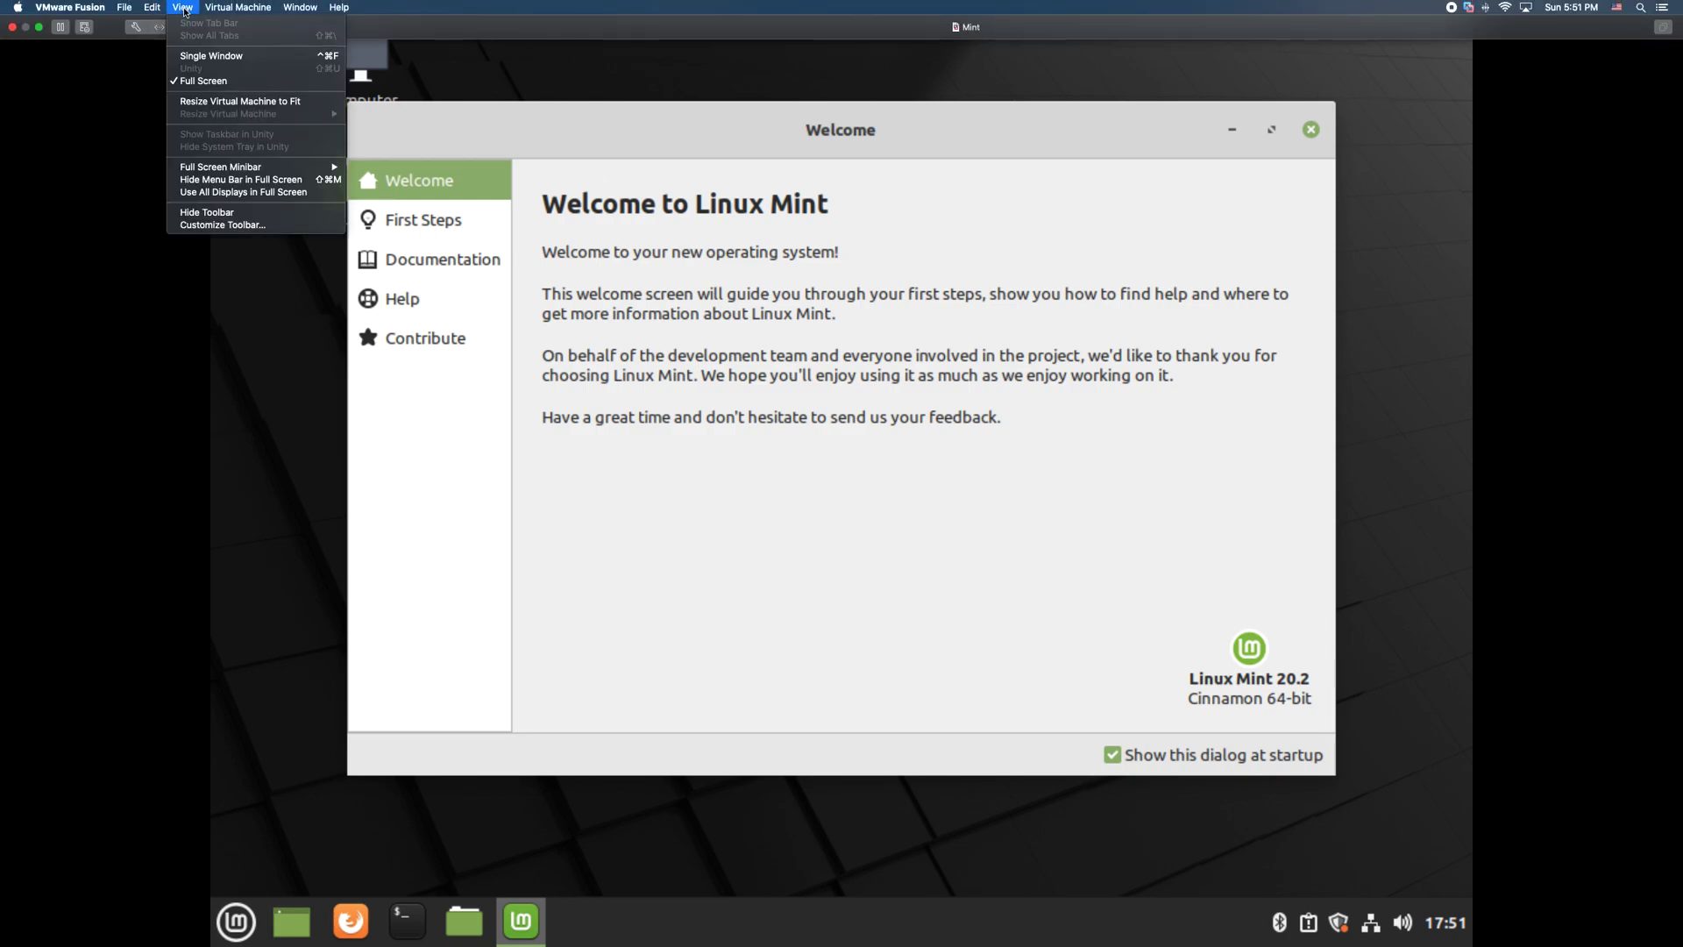
click(237, 98)
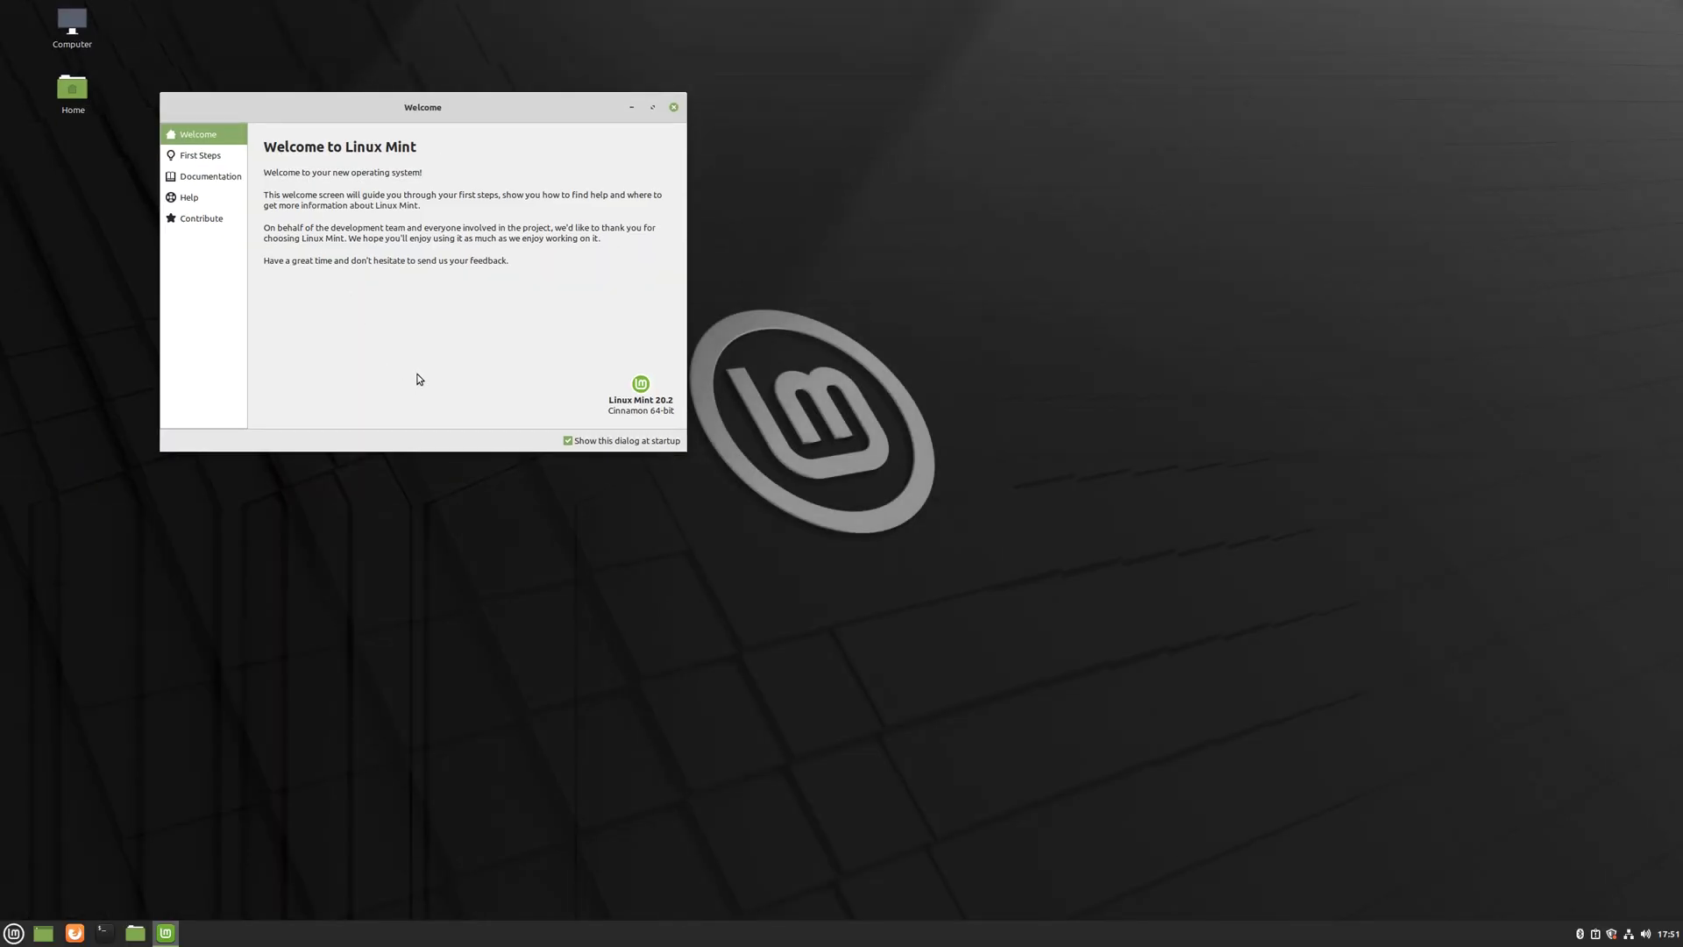
drag(389, 108, 847, 92)
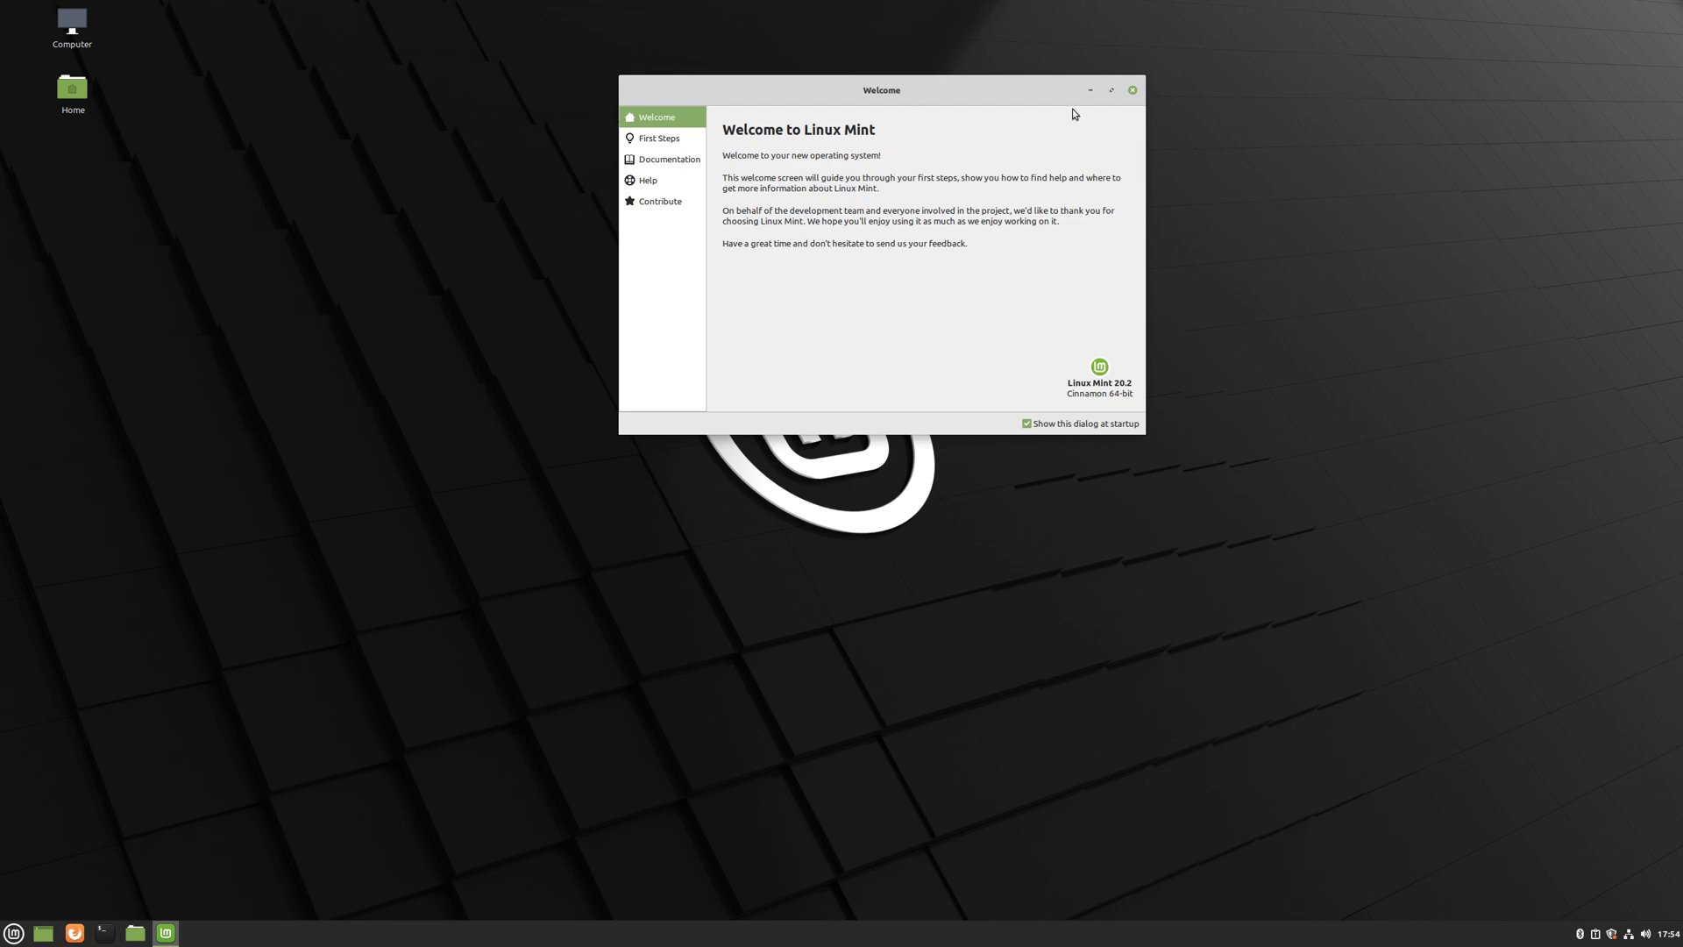
- Move the Welcome window down and left toward the centre, then close it
drag(1024, 98, 859, 217)
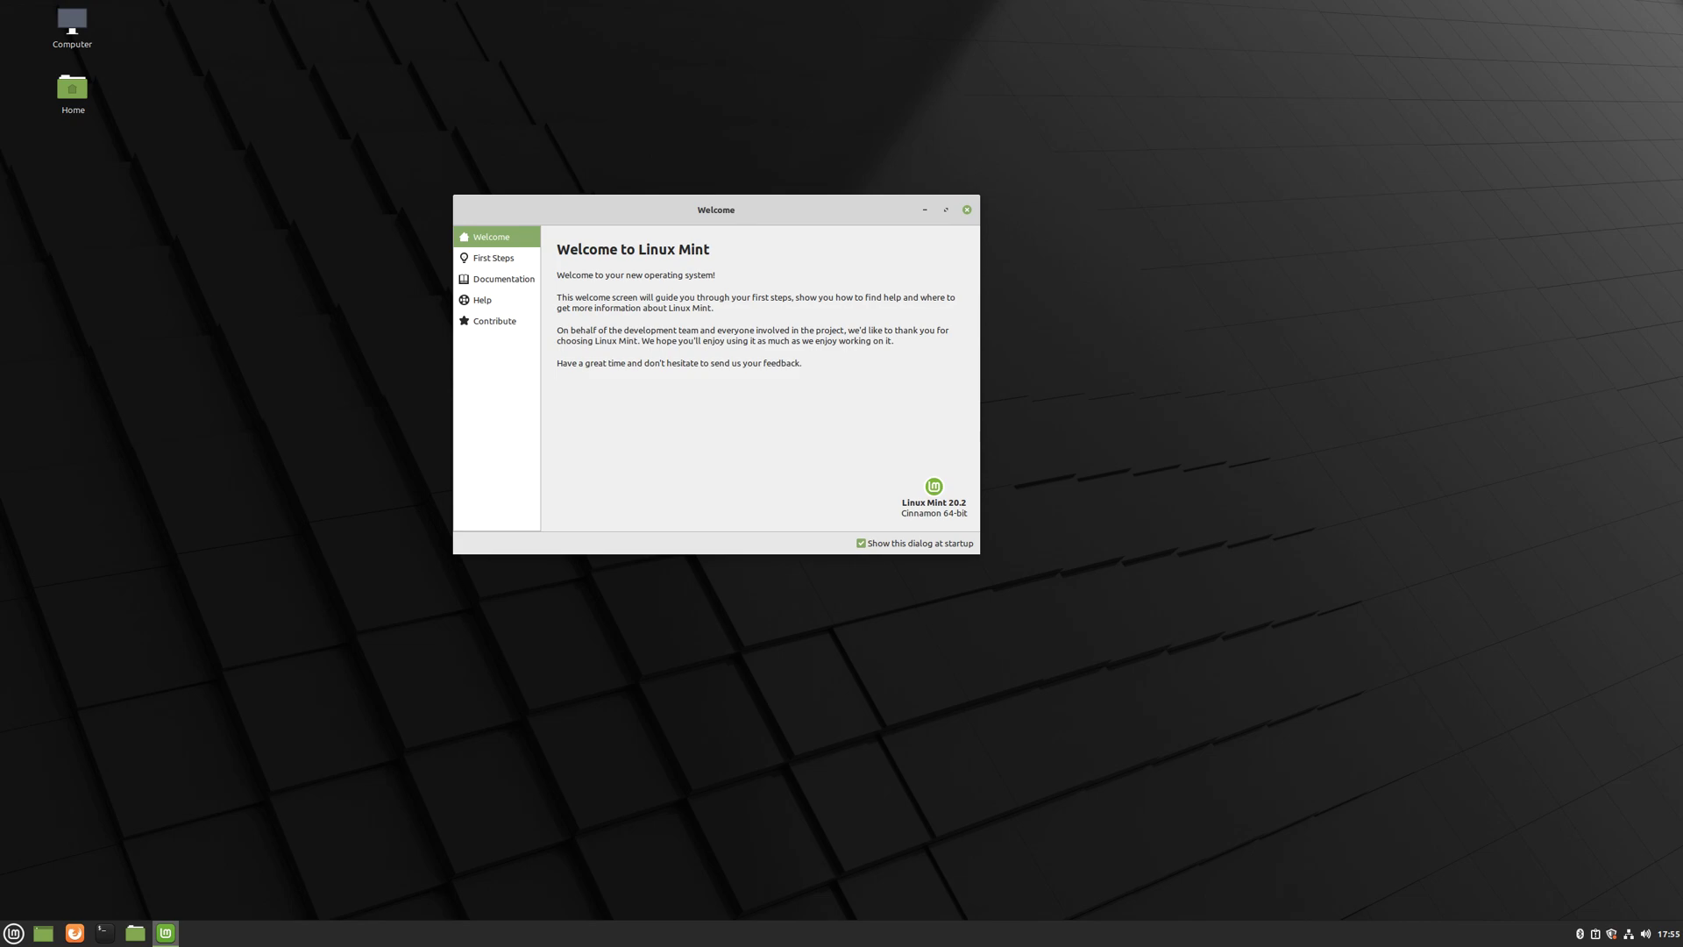
click(967, 210)
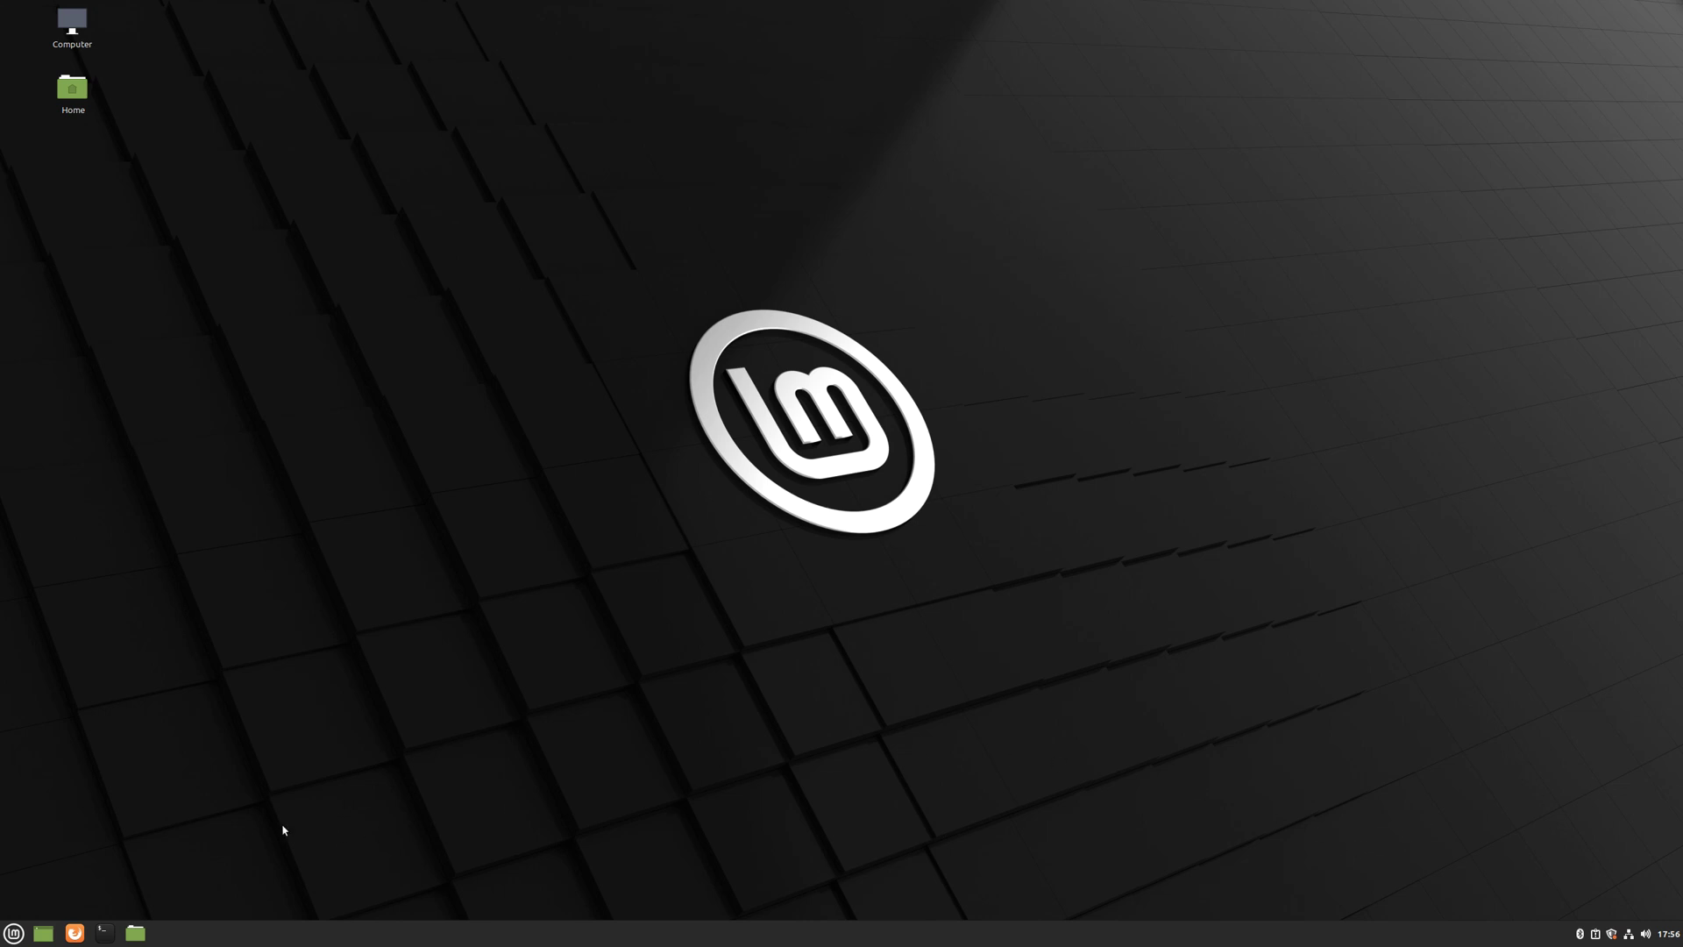
- Open the application menu from the taskbar
click(15, 934)
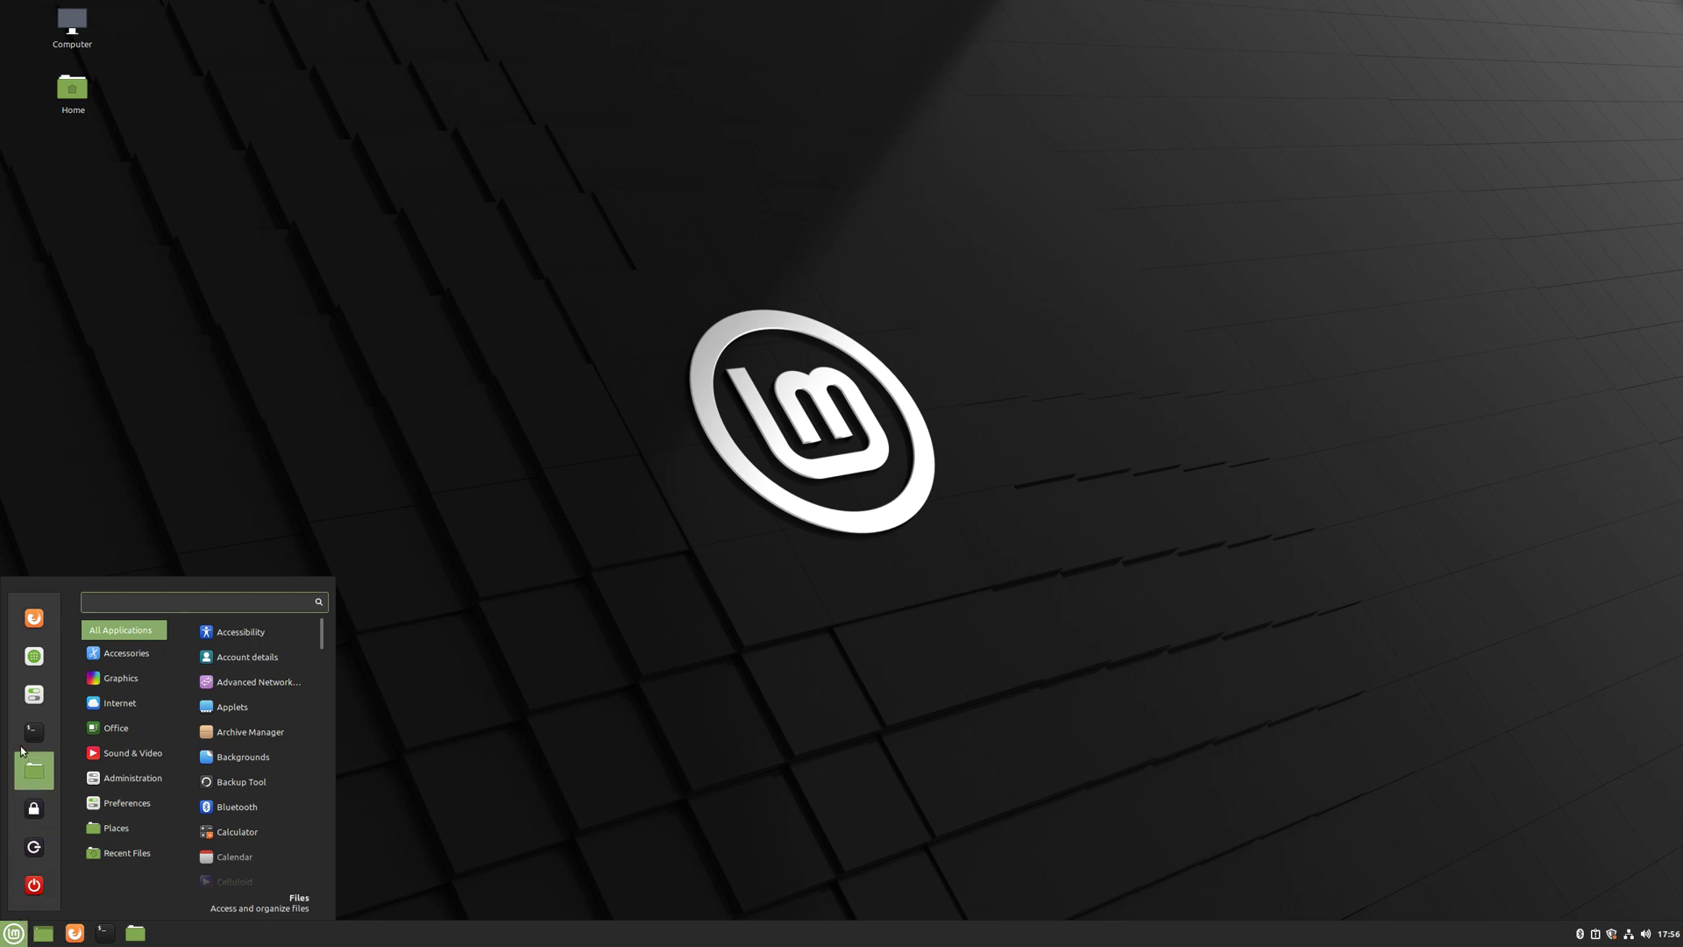
- Launch Software Manager from the menu's favourites
click(34, 658)
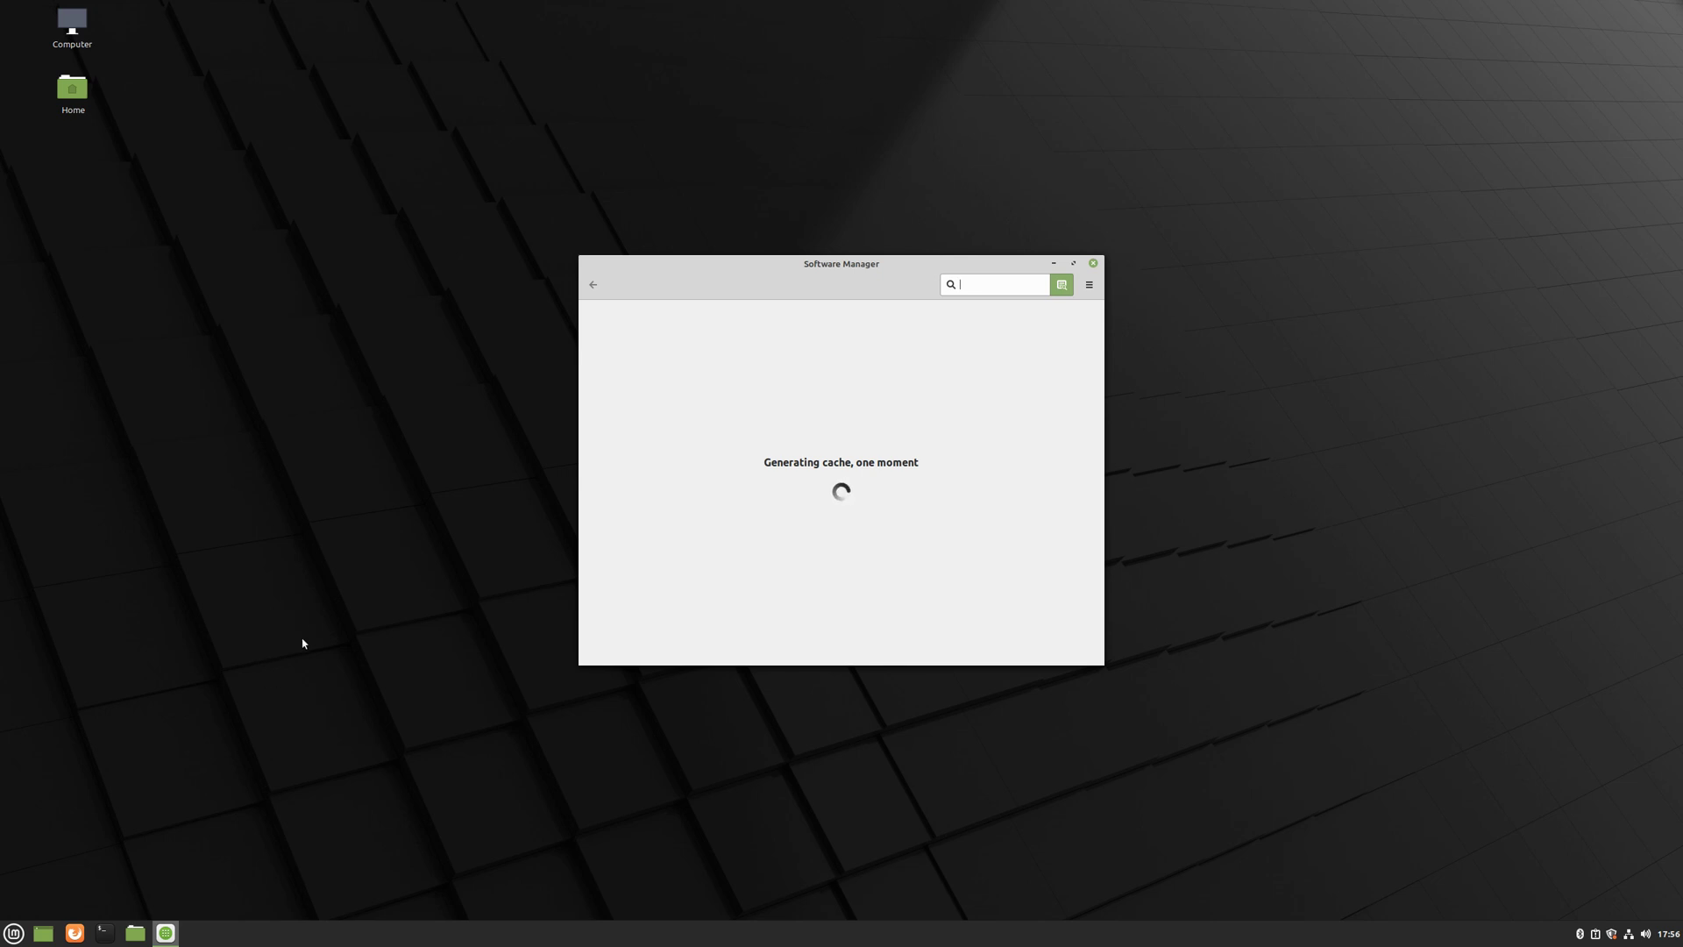
- Look at Software Manager's options list, dismiss it, and move the window up and right
click(1093, 286)
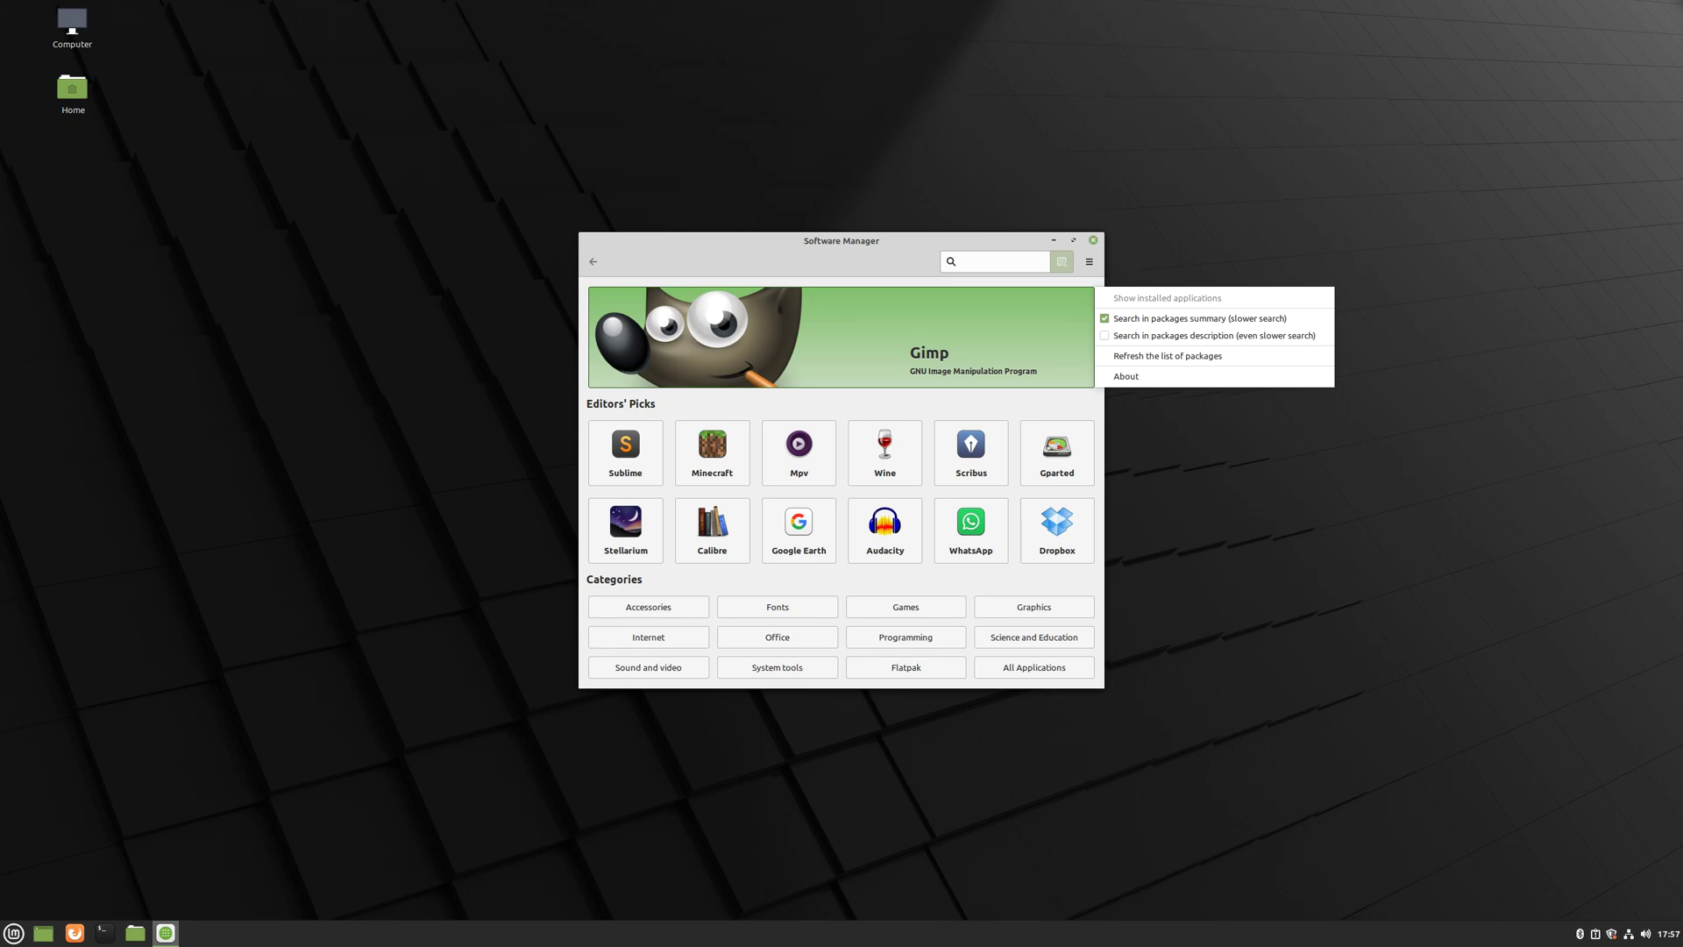
click(1427, 568)
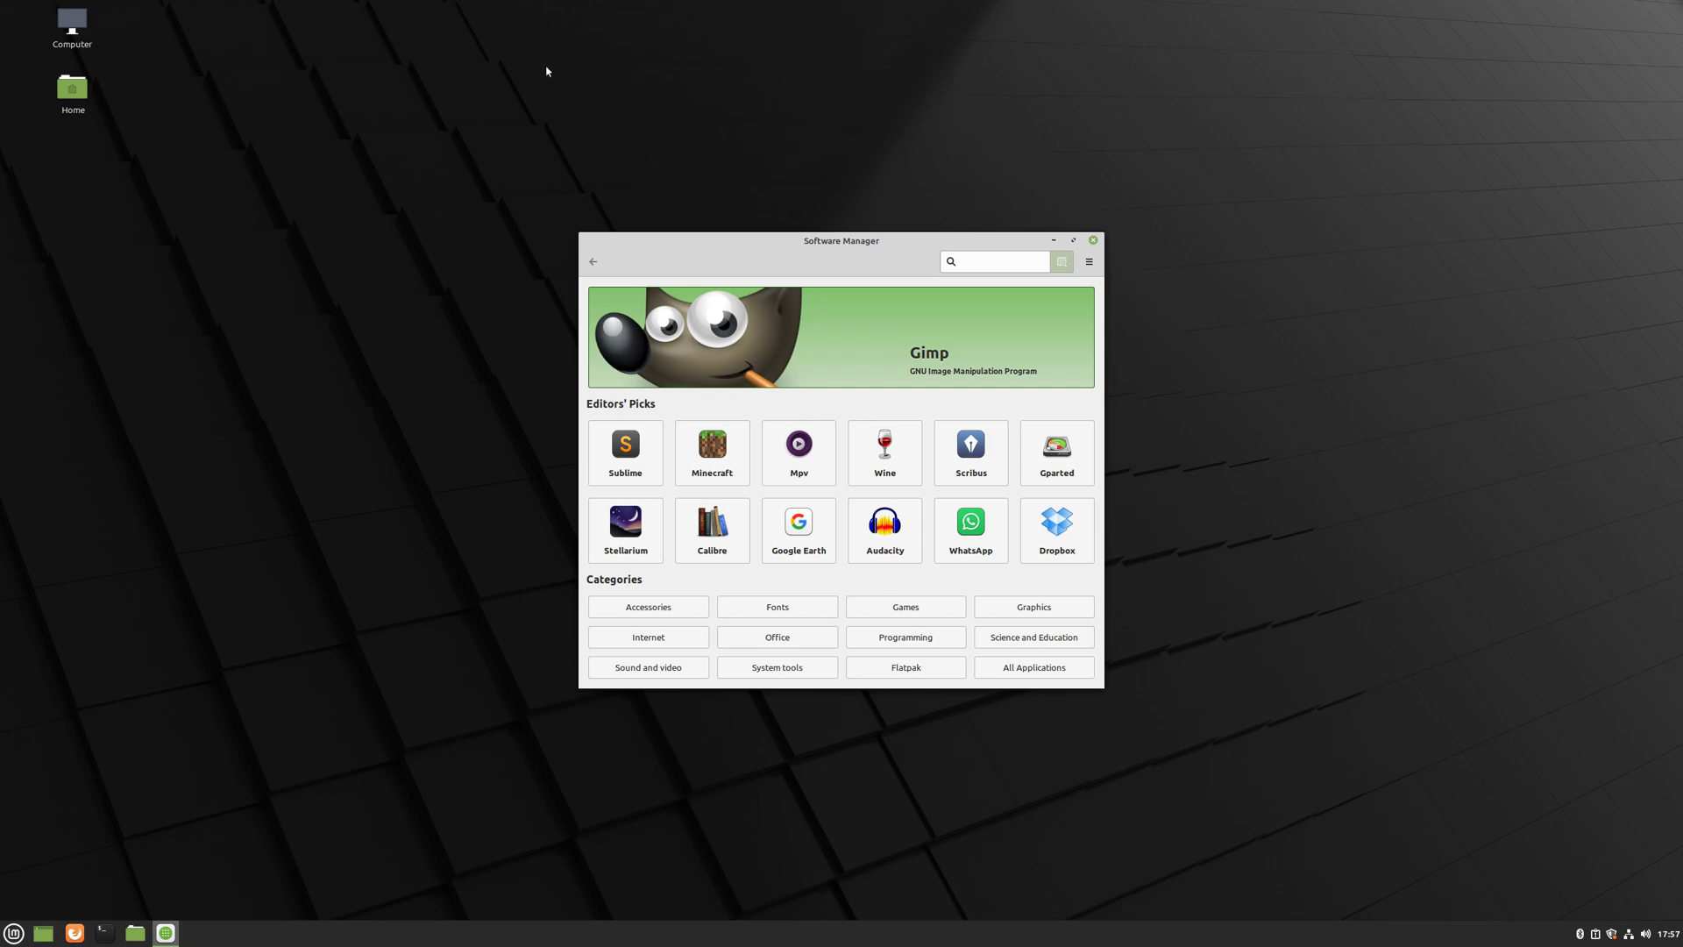
drag(839, 241, 1061, 185)
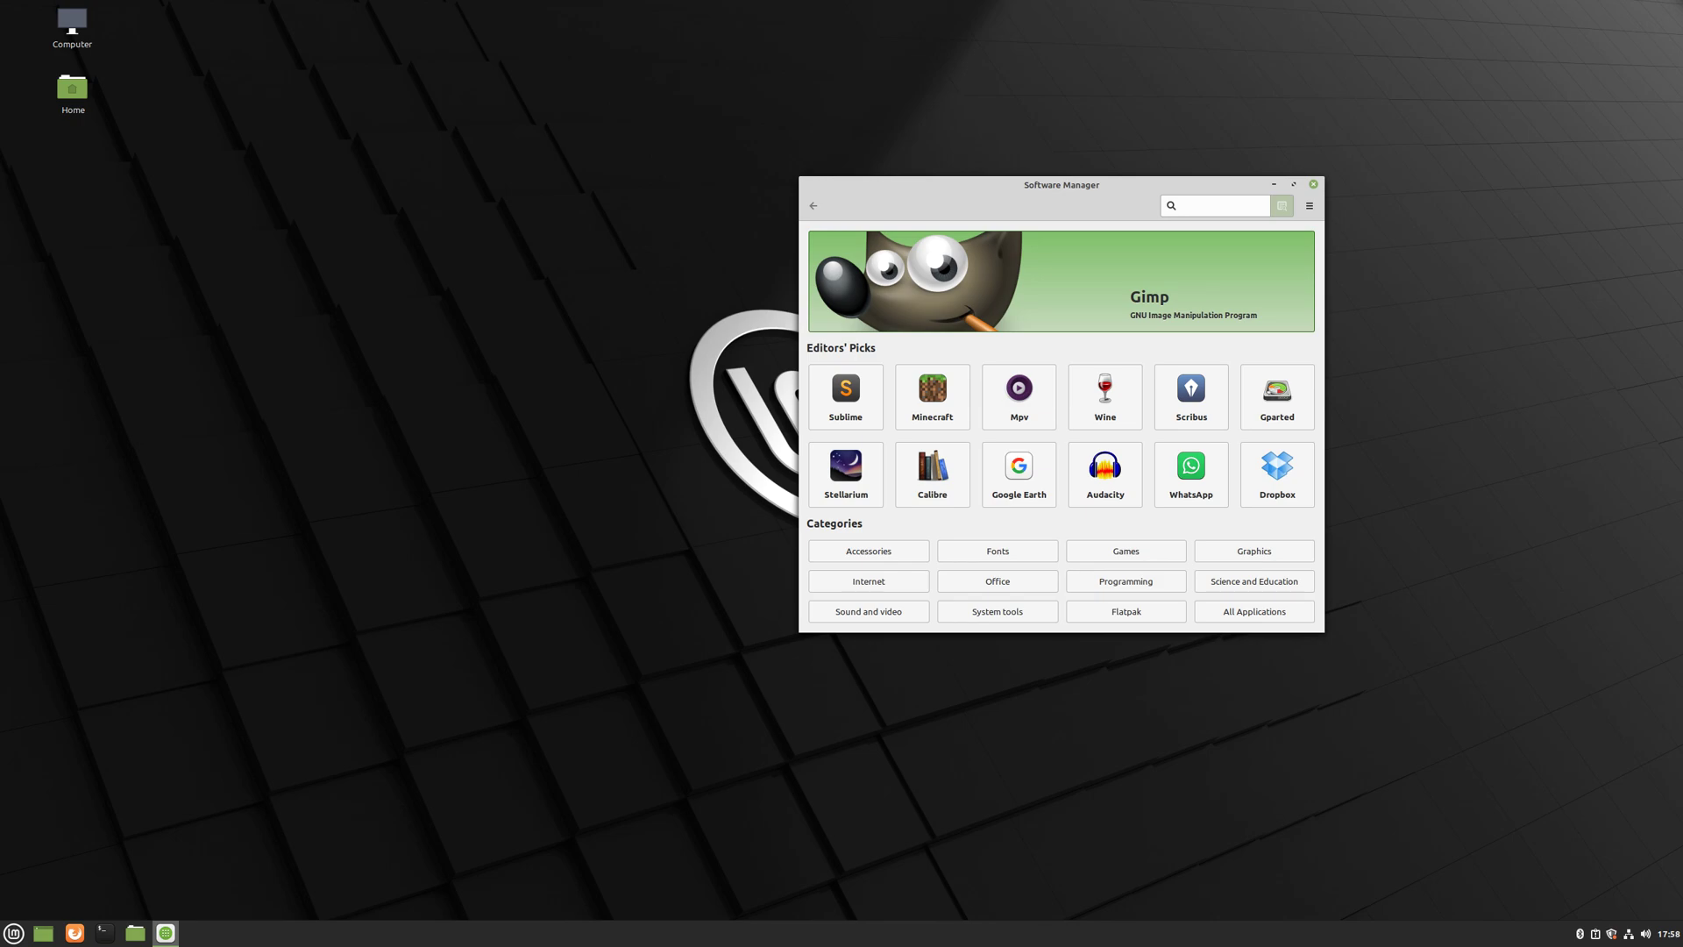
- Move the Software Manager window back toward the centre
drag(1078, 191, 918, 173)
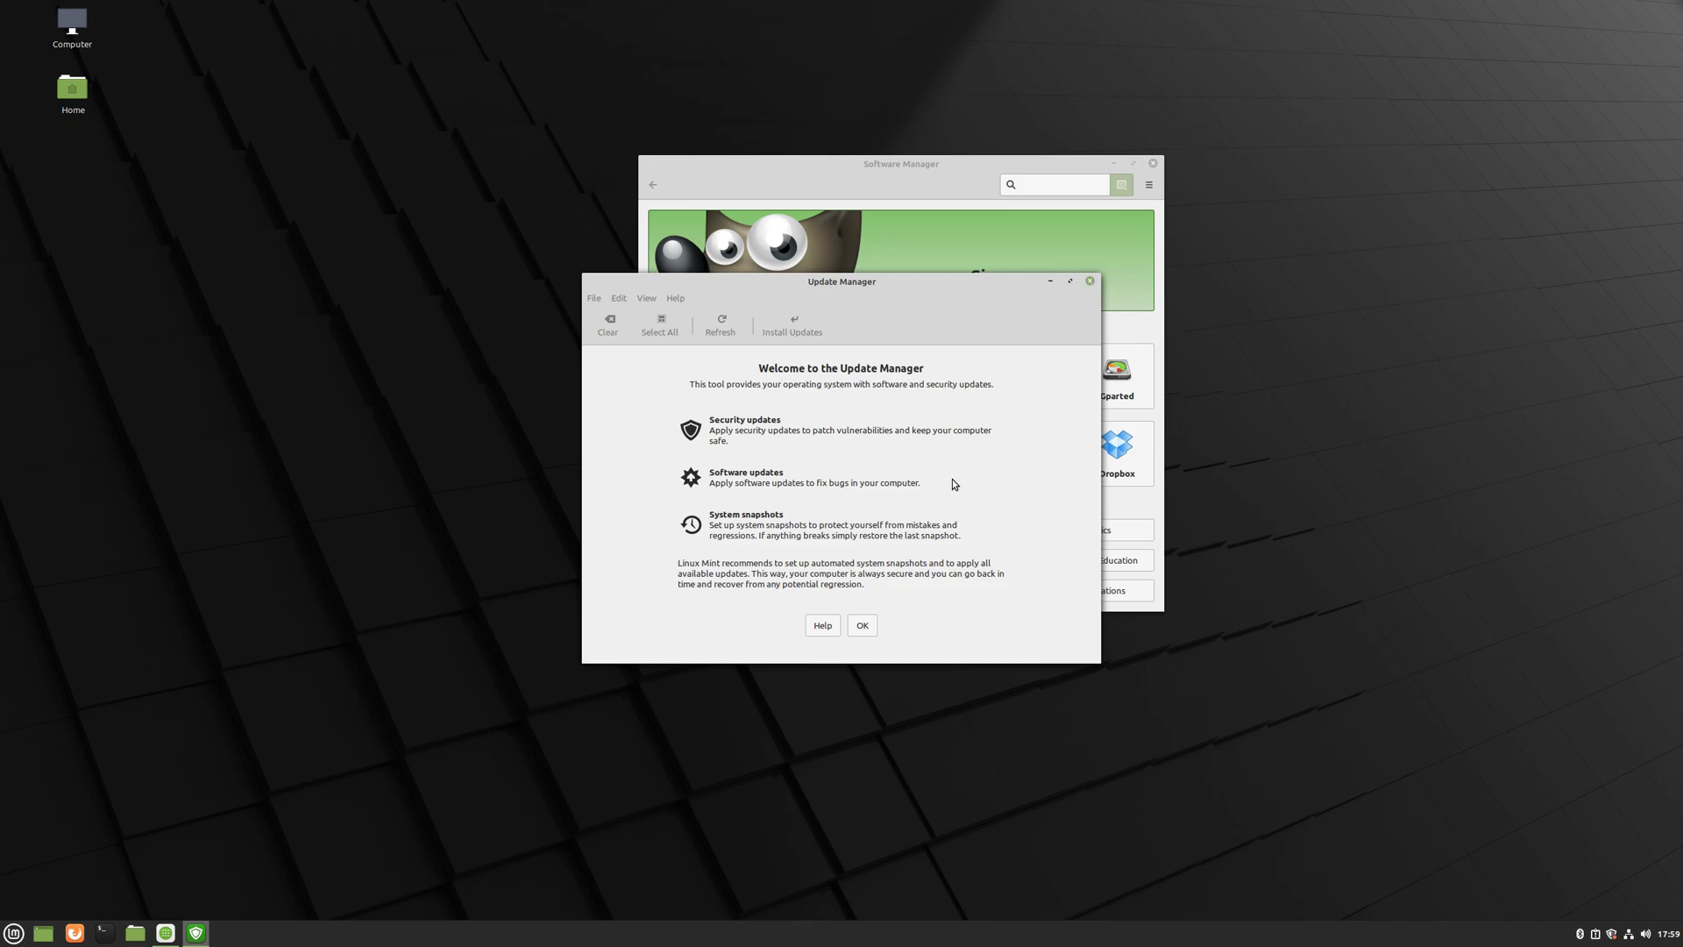
- Move Update Manager to the left and close it
drag(868, 287, 397, 179)
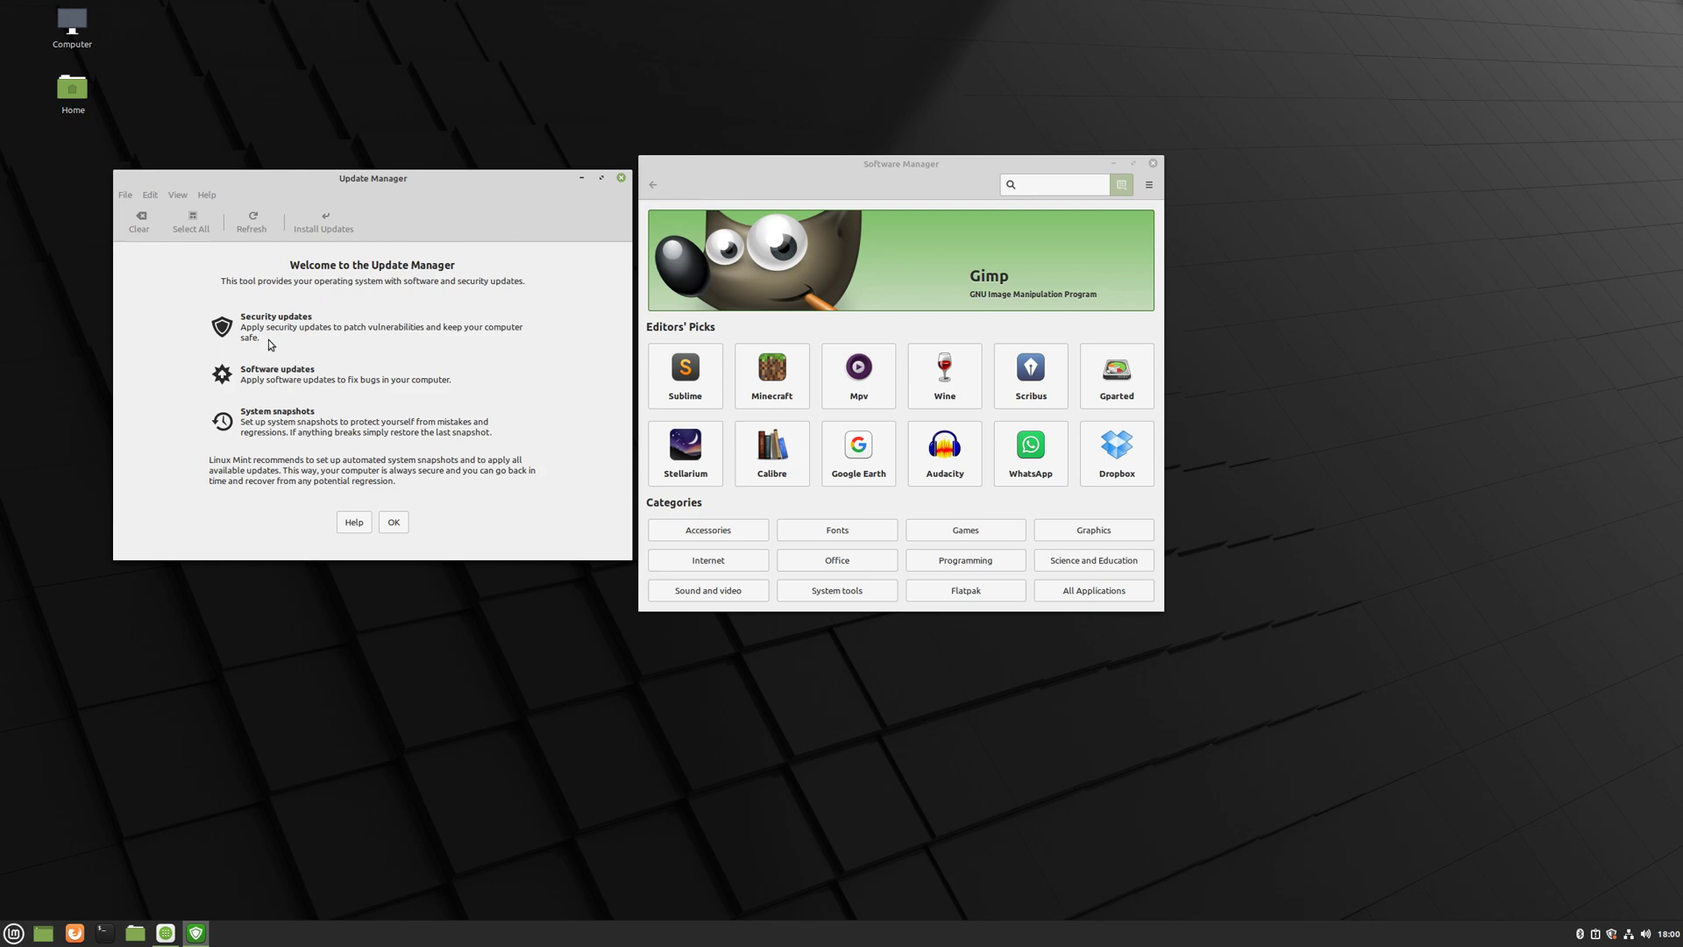
click(622, 178)
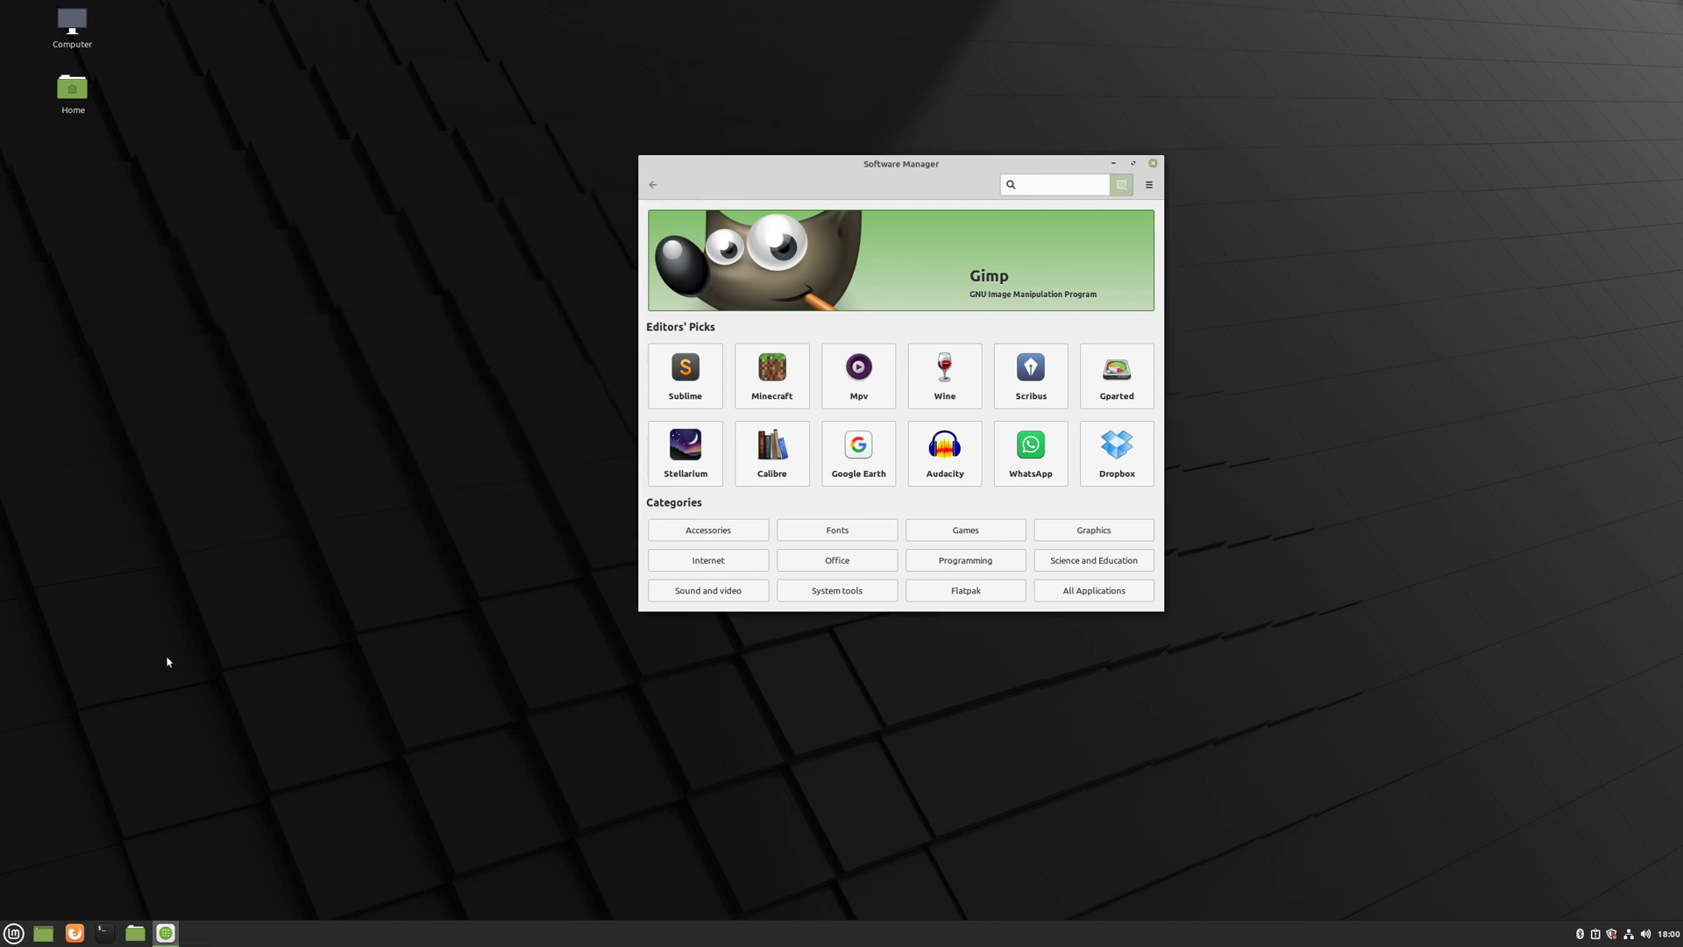
- Launch a Terminal from the applications menu, shift it left, and browse its window menus
click(13, 933)
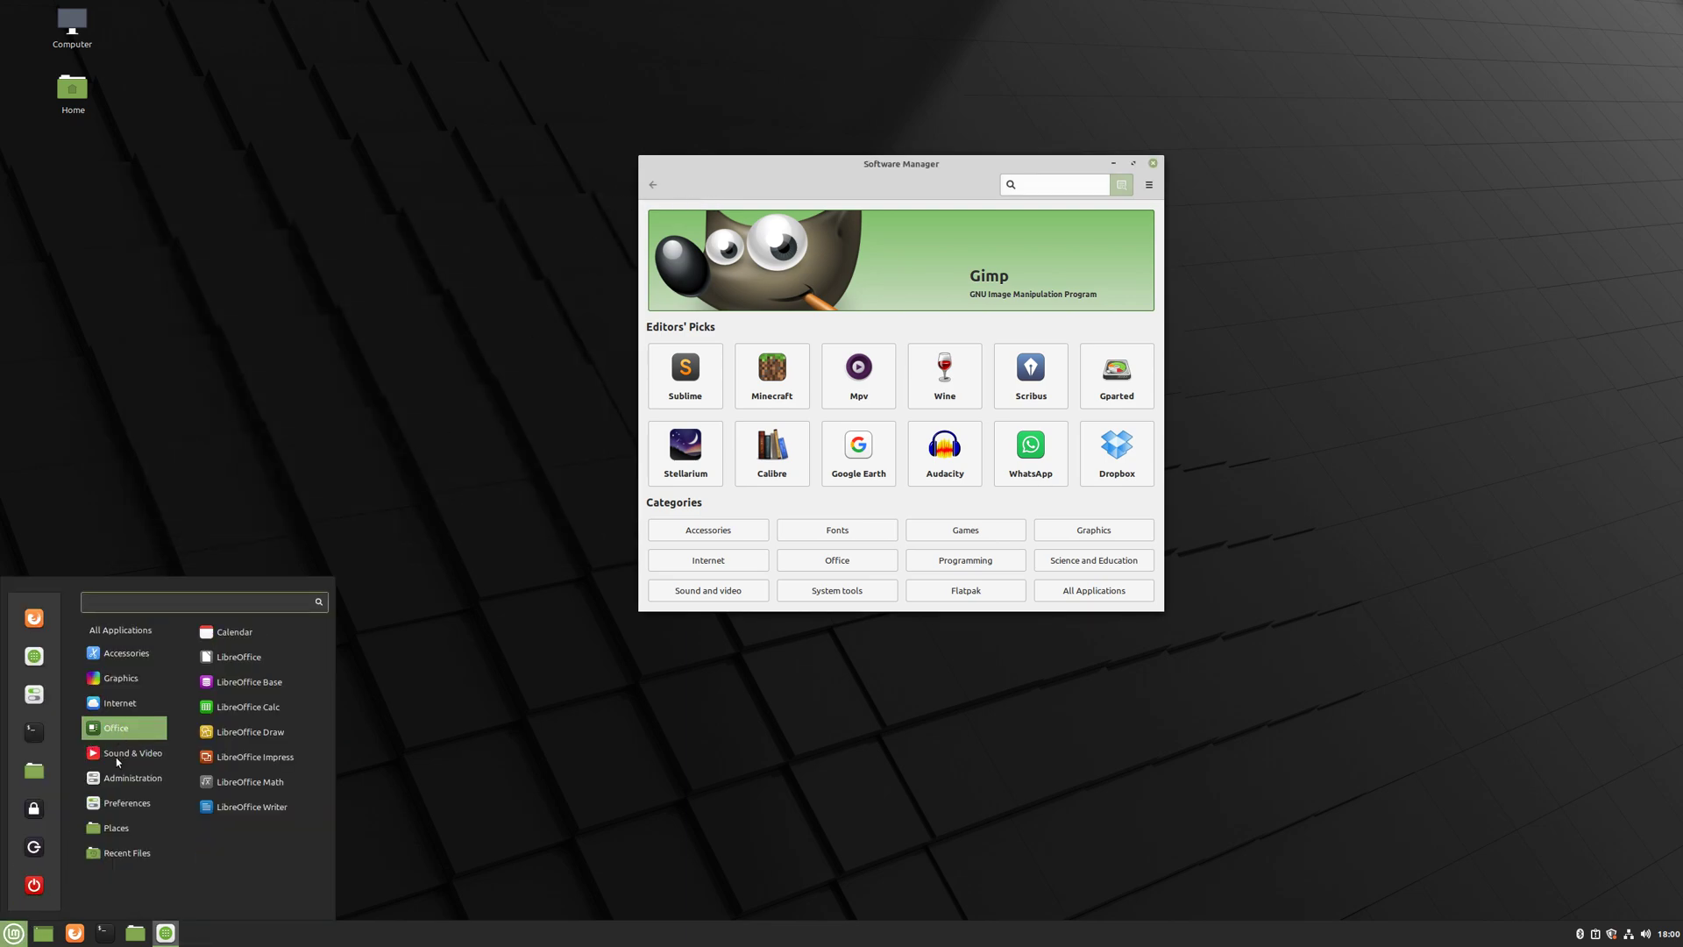
mouse_move(116, 758)
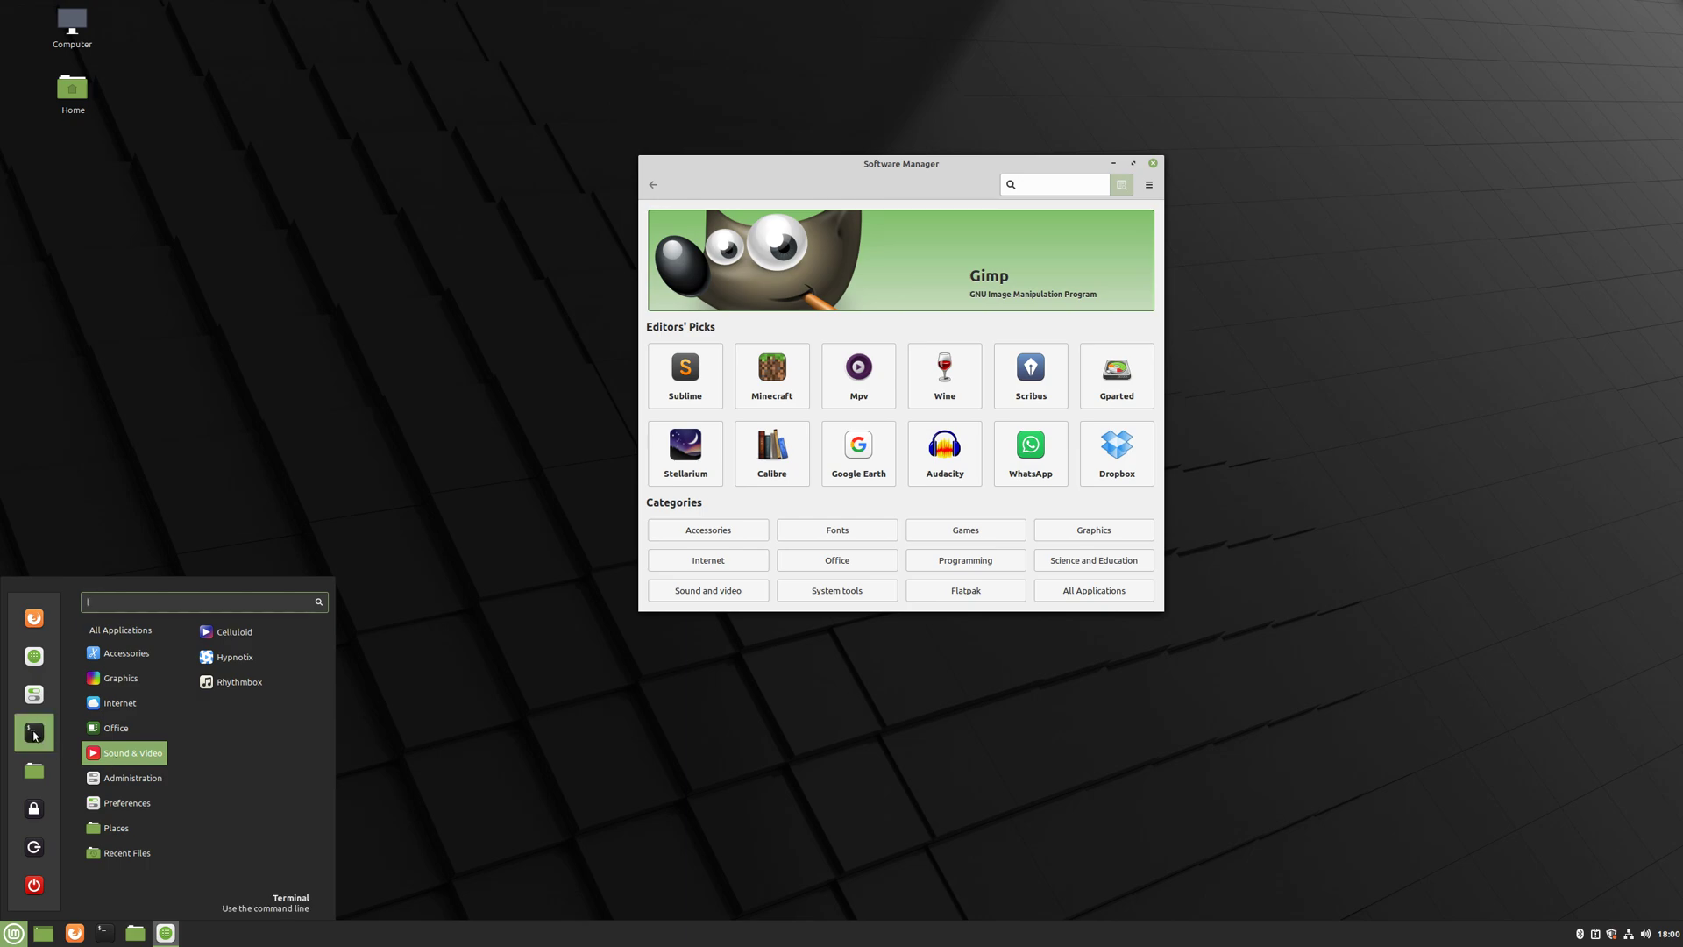
mouse_move(129, 719)
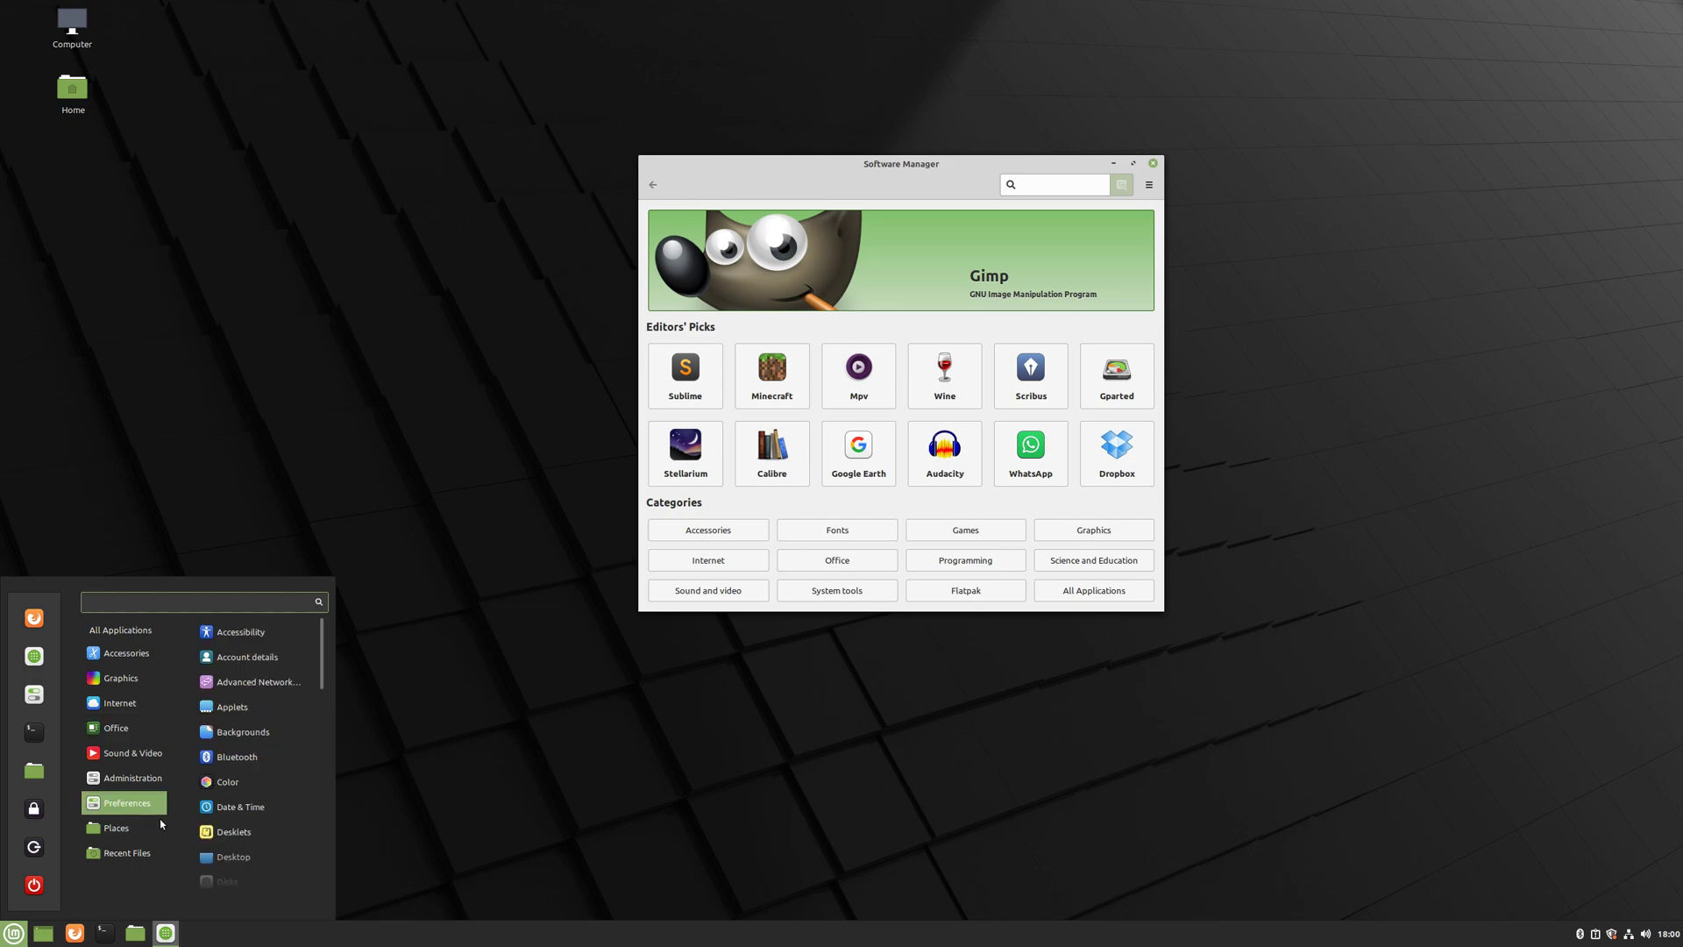
mouse_move(159, 824)
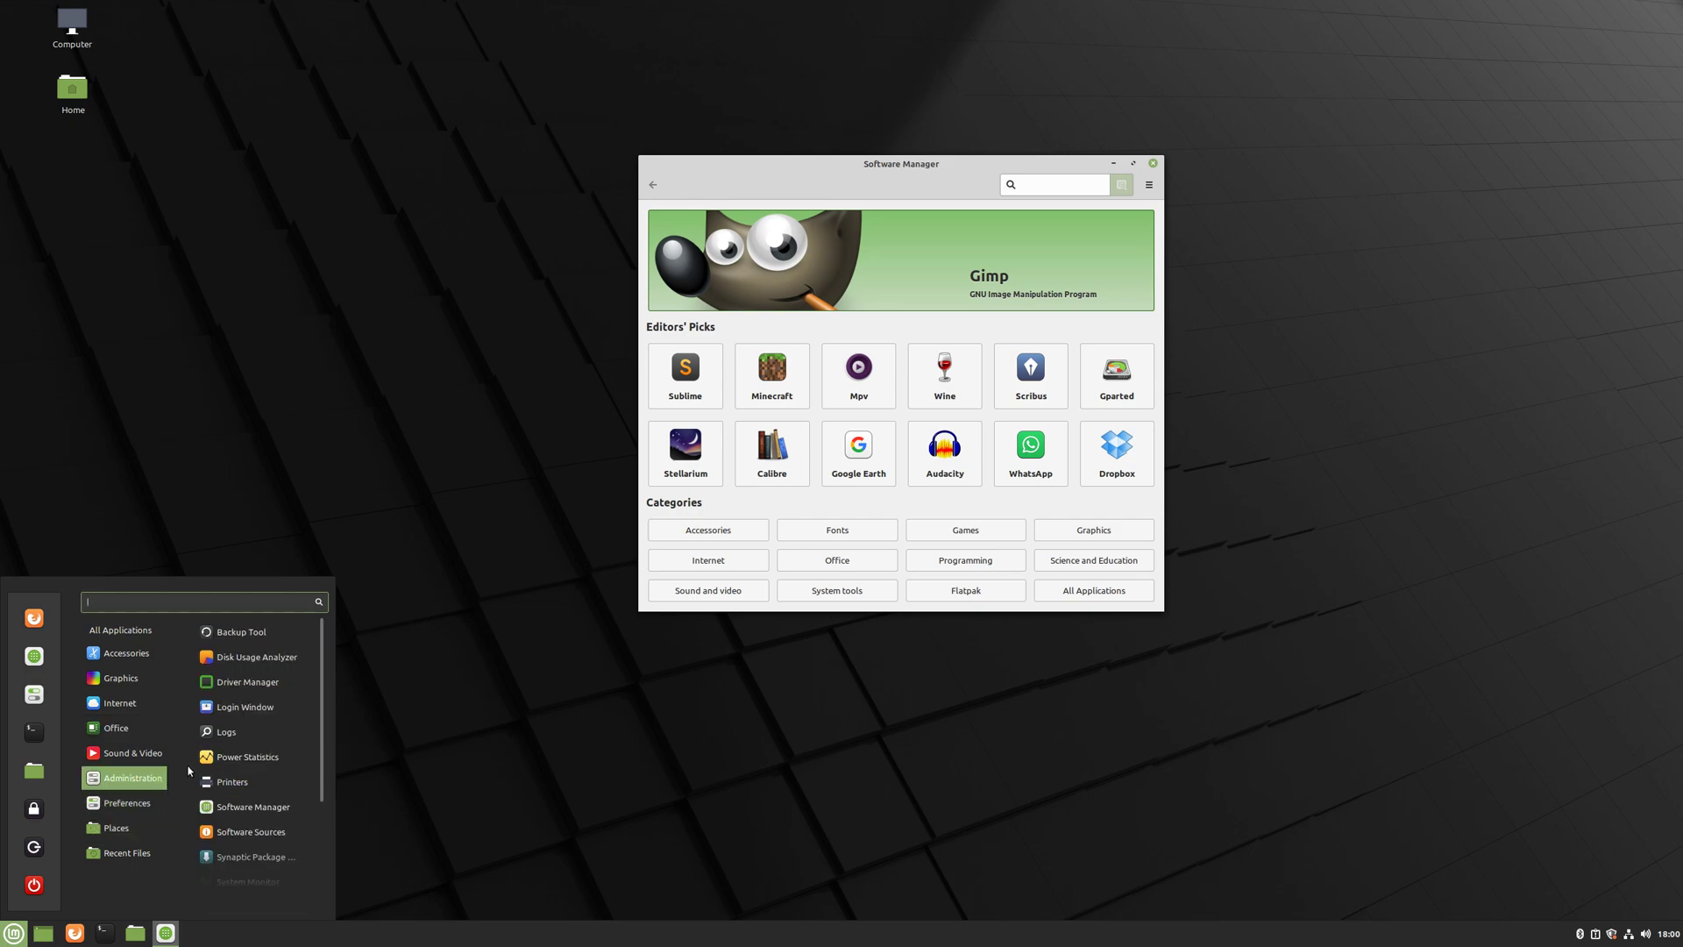
click(40, 735)
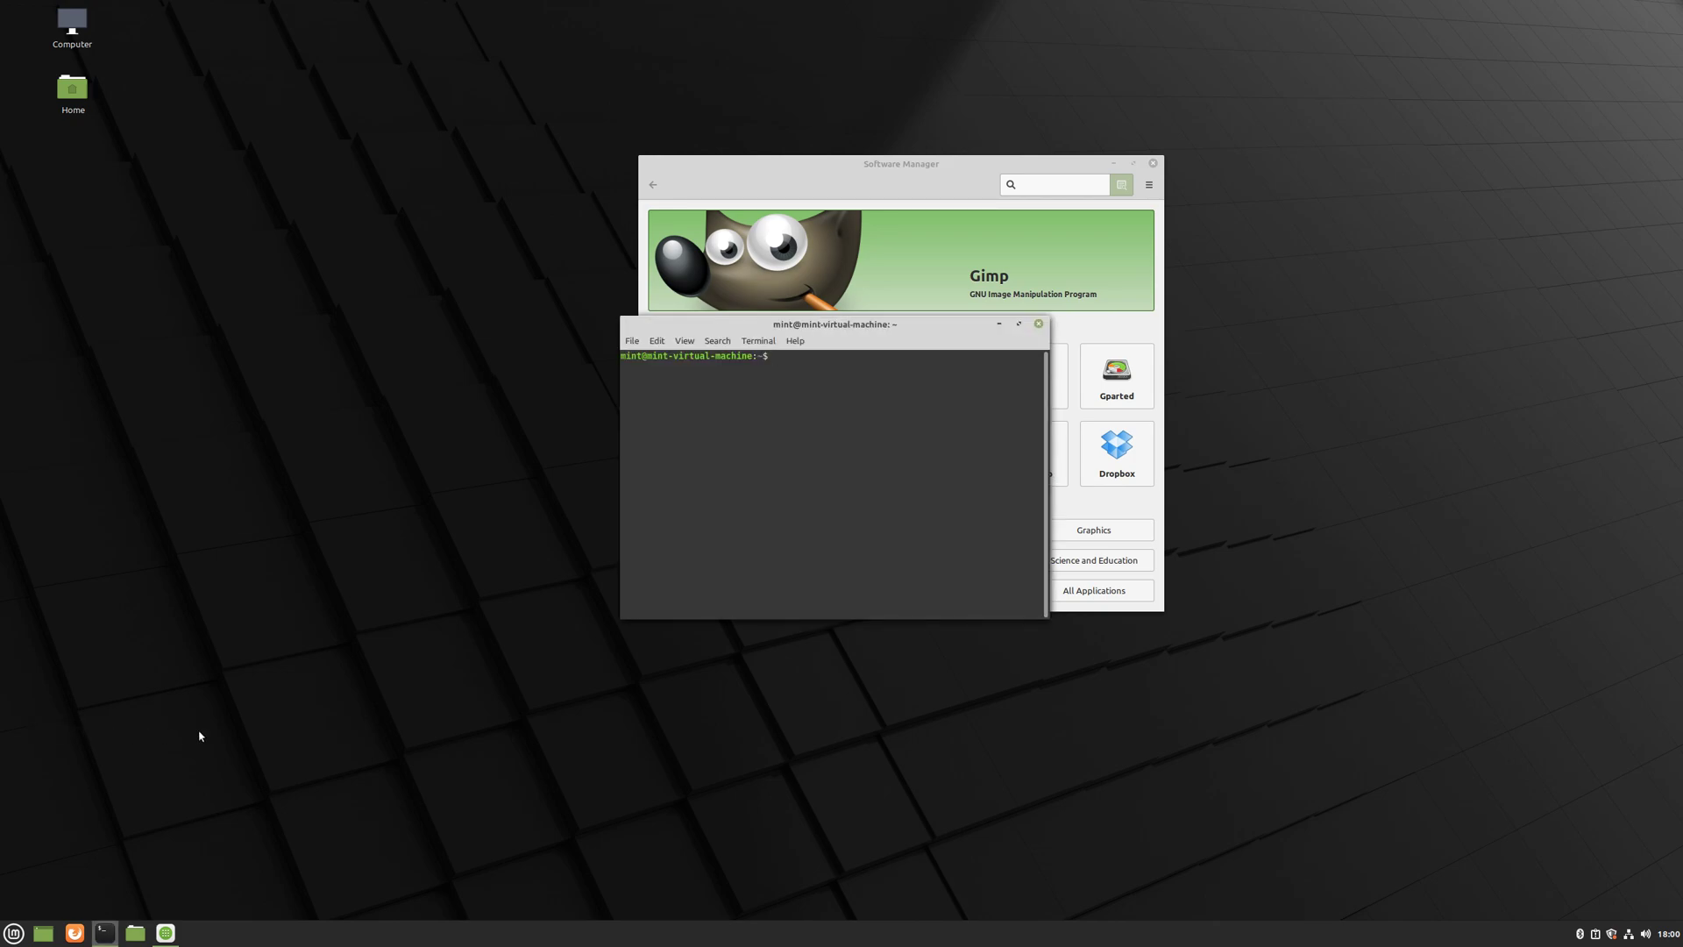
drag(867, 336, 788, 298)
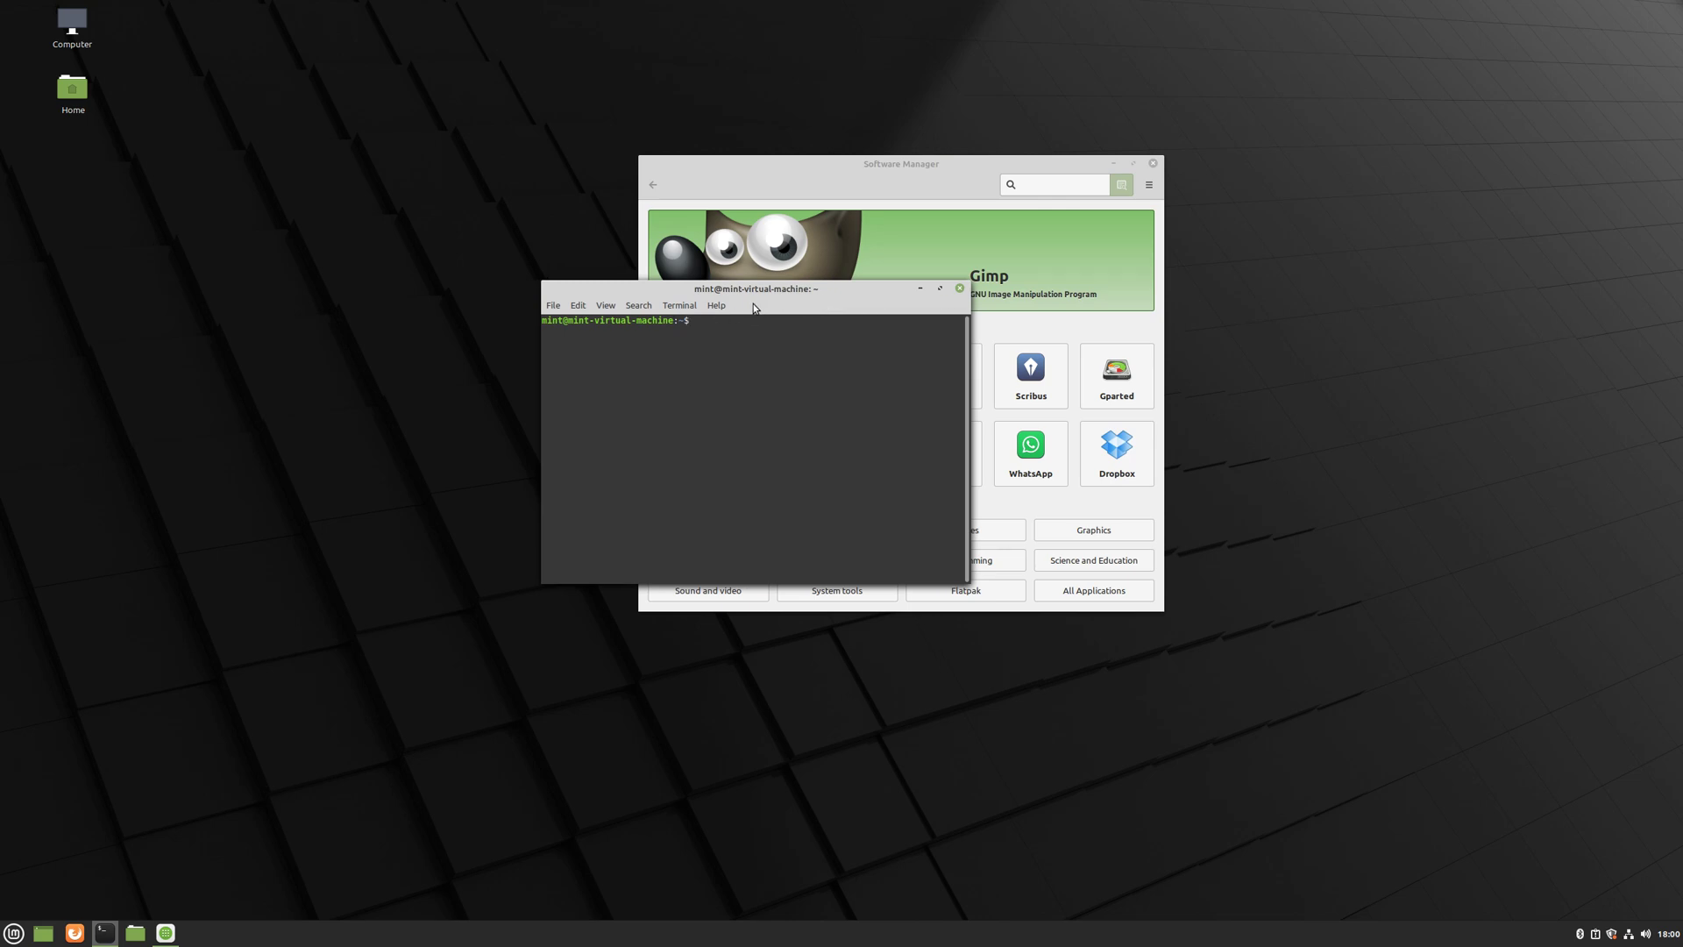
click(554, 307)
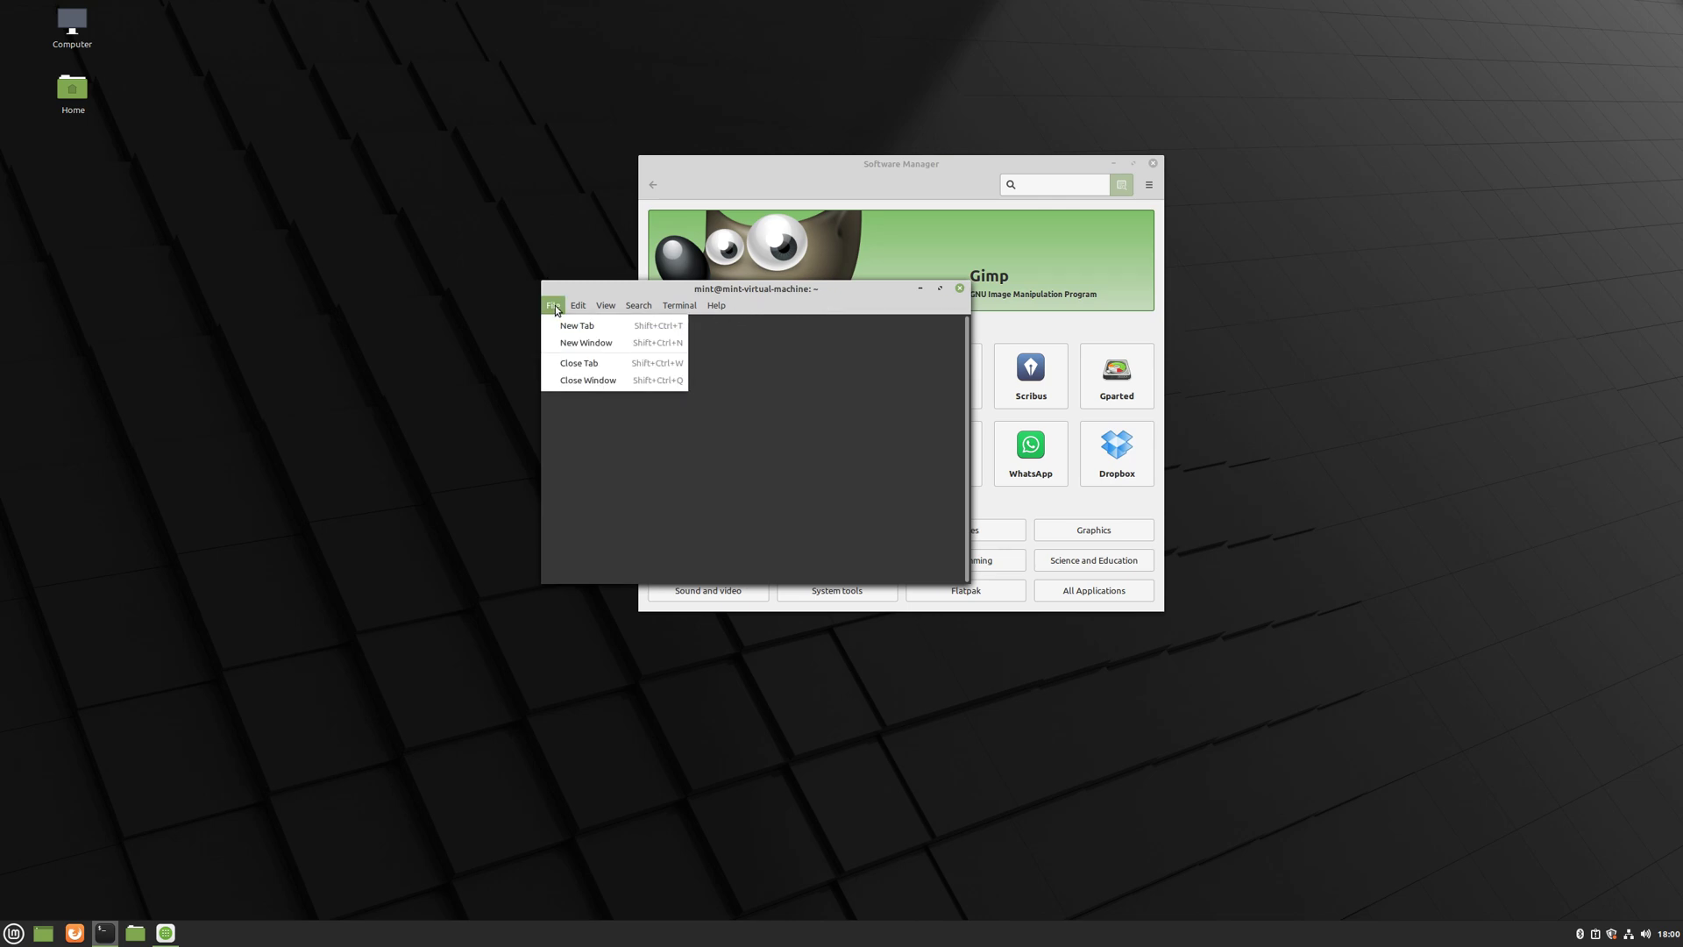
- Open Terminal Preferences, keep the Default theme variant, and view the shortcuts list
mouse_move(572, 307)
click(613, 400)
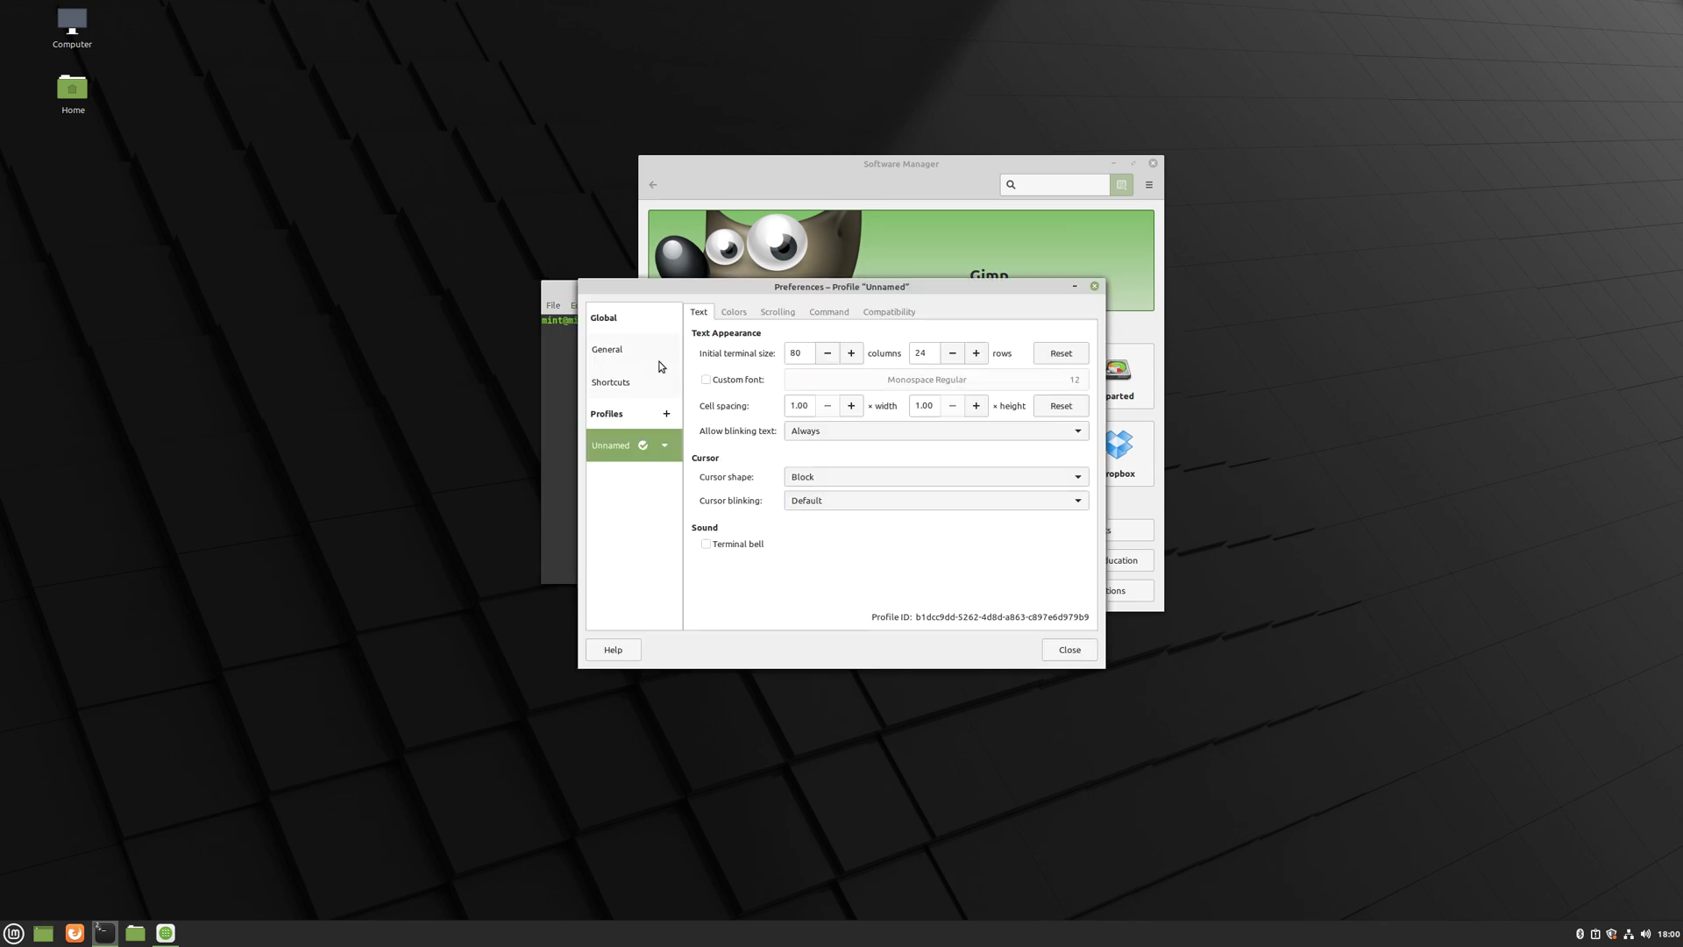
click(653, 361)
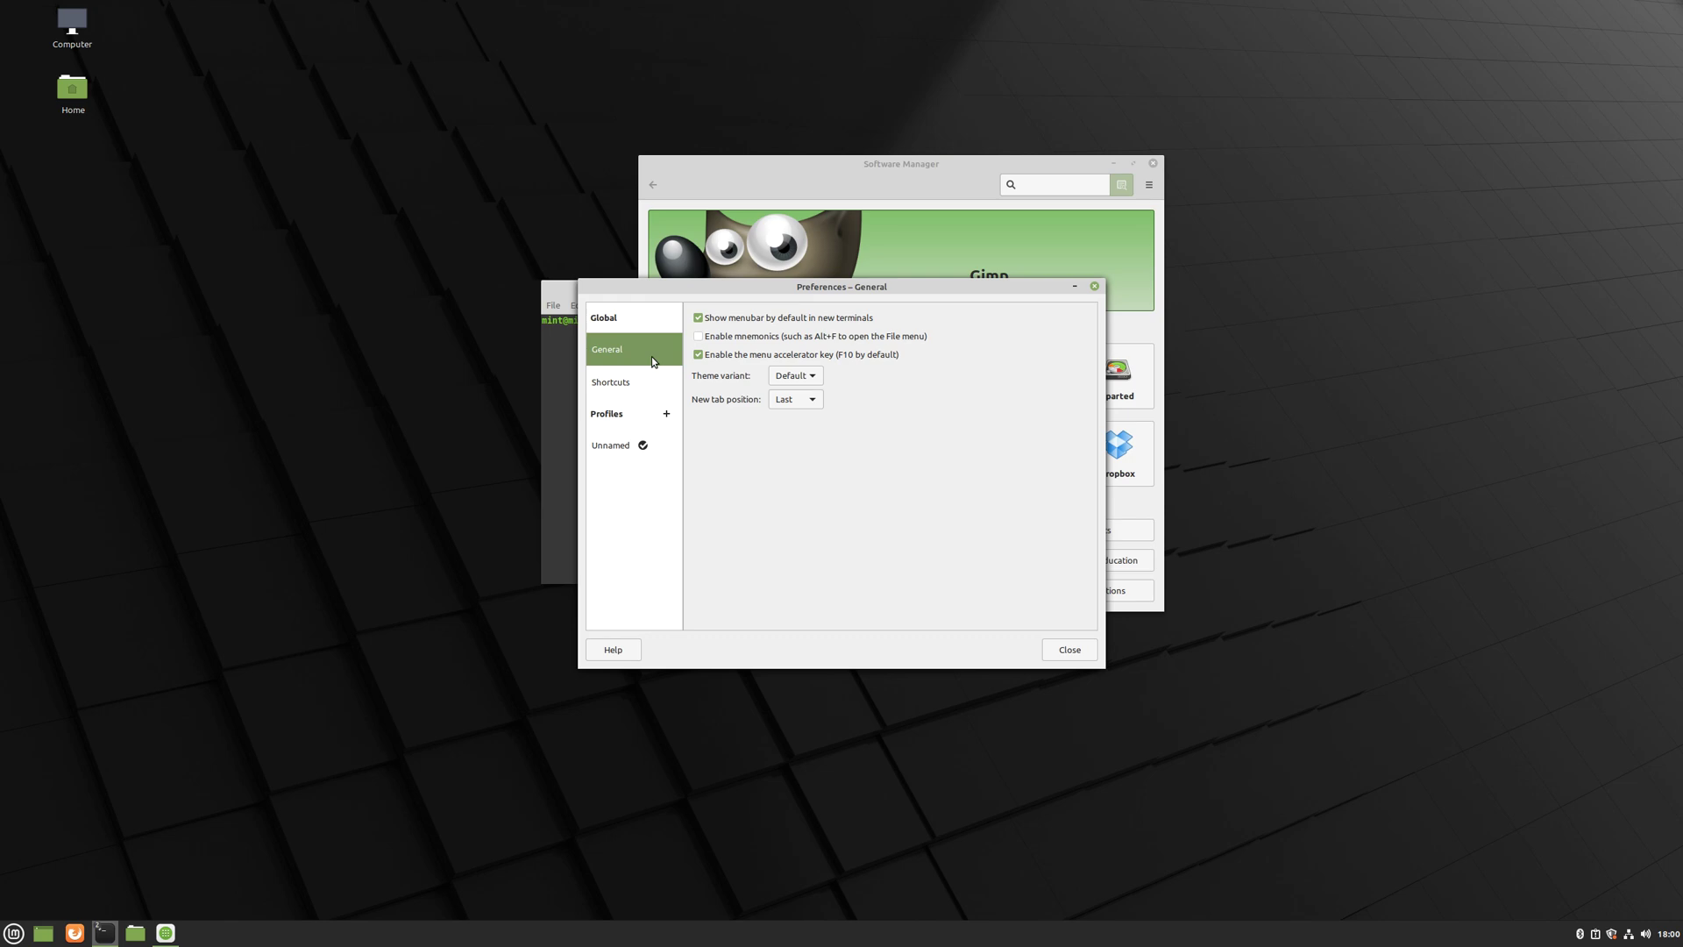
click(811, 376)
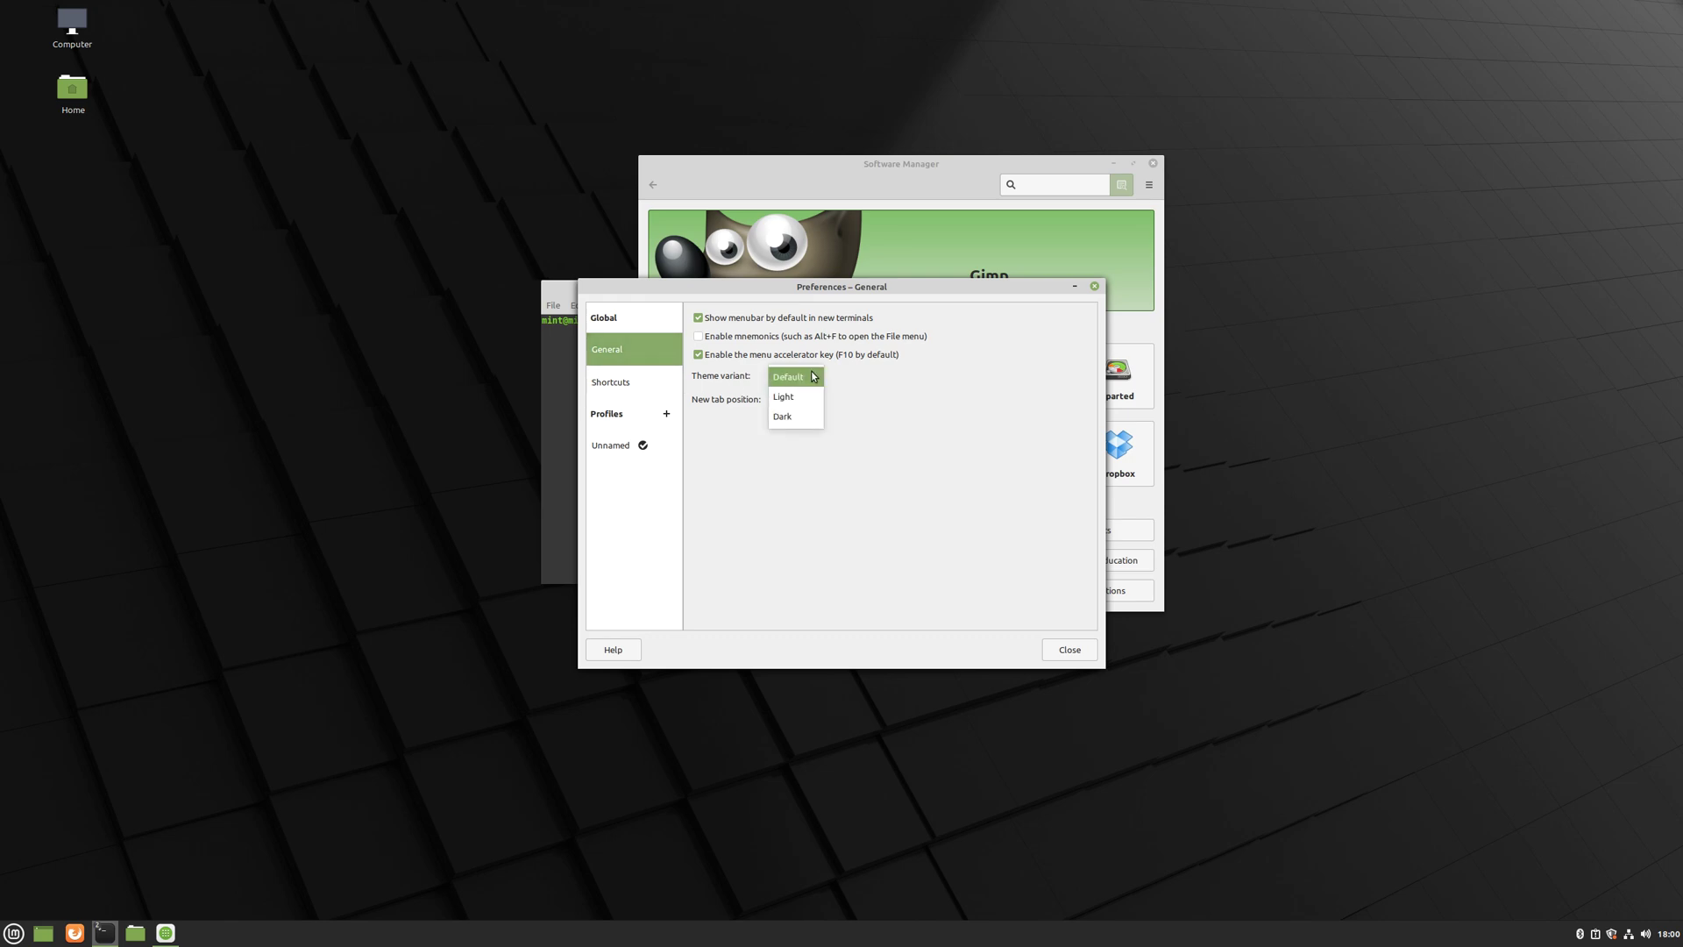
click(1007, 392)
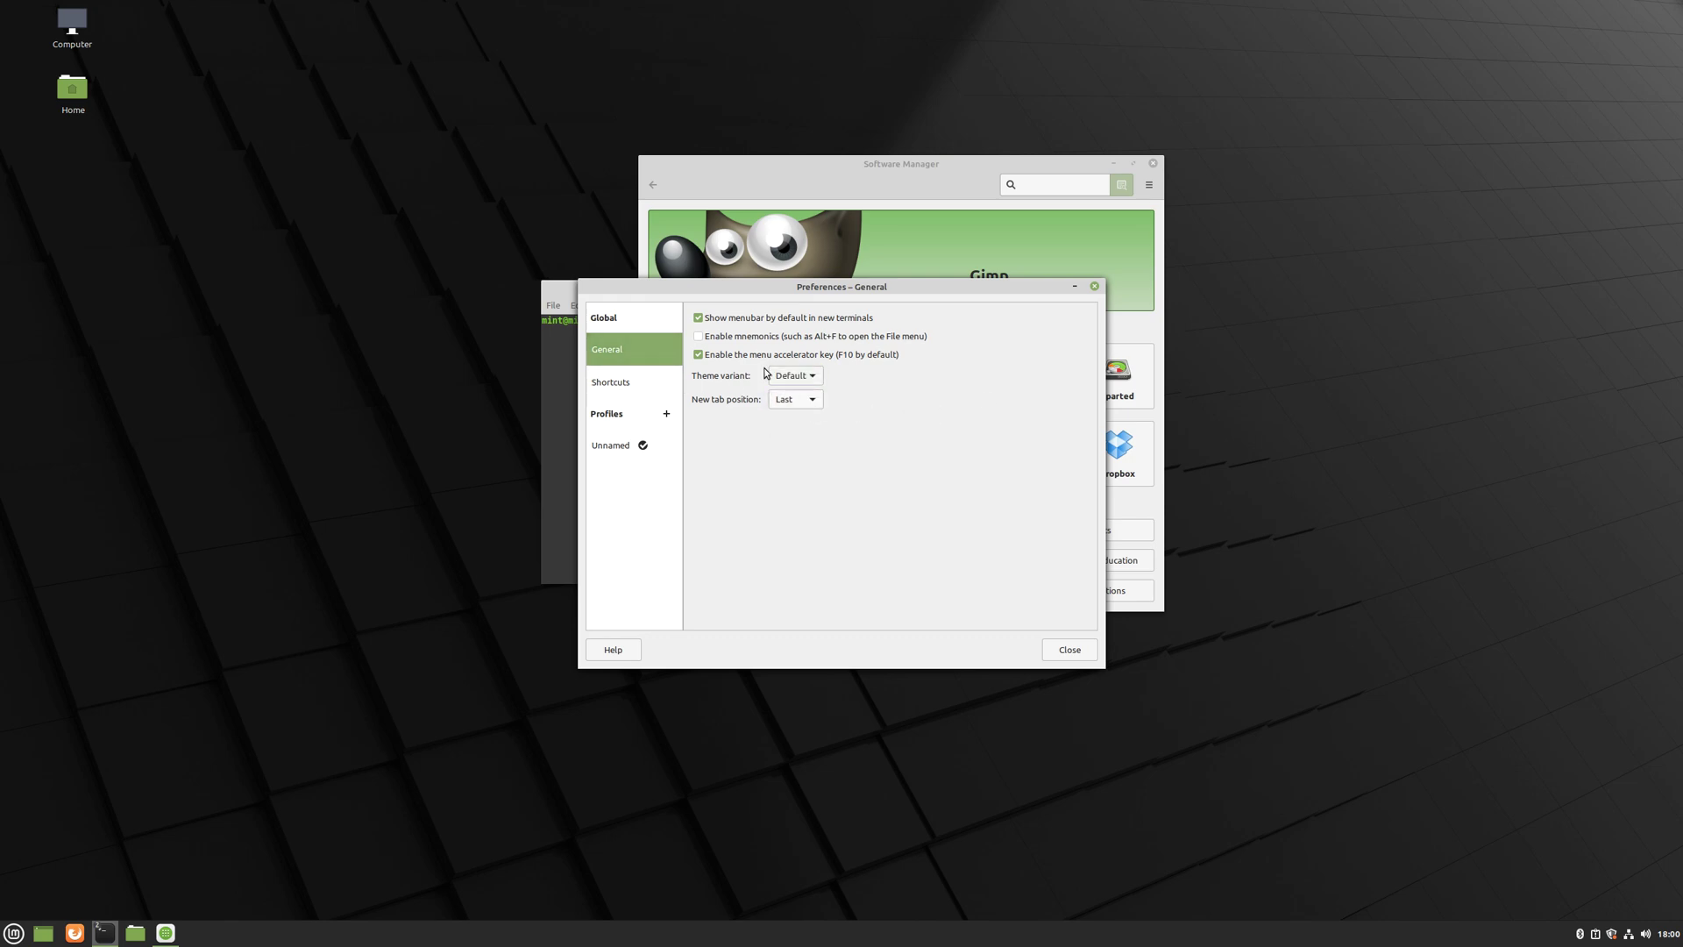
click(620, 386)
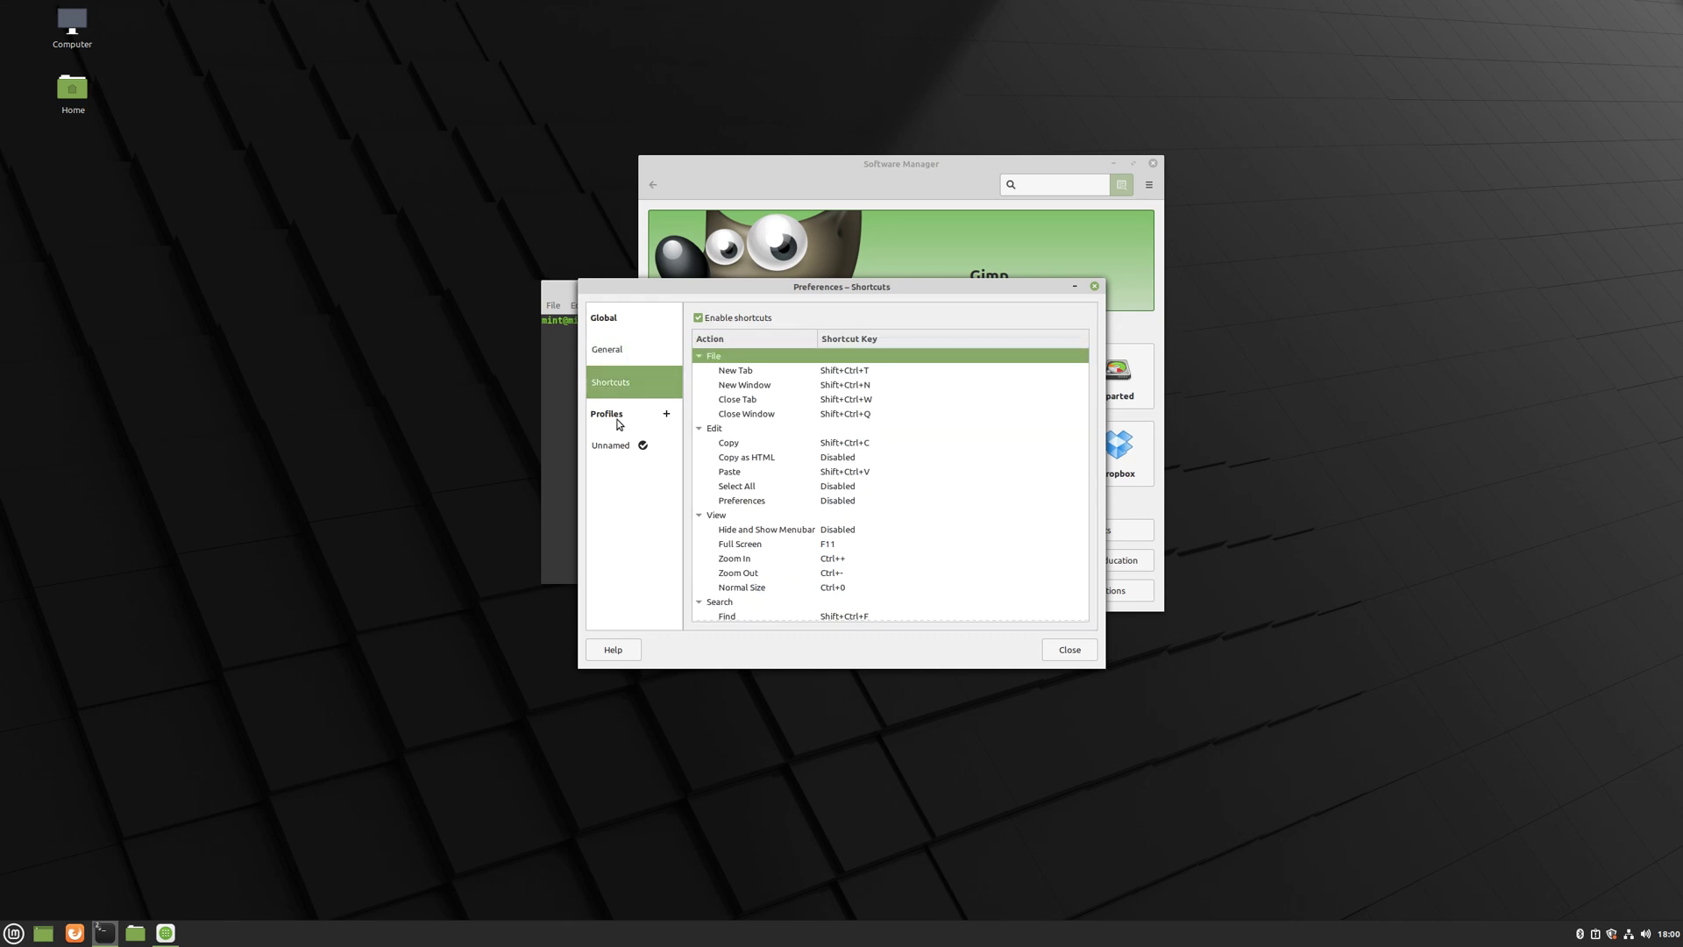
- Browse the Unnamed profile's Colors, Scrolling and Command tabs, then place Preferences beside the terminal
click(616, 451)
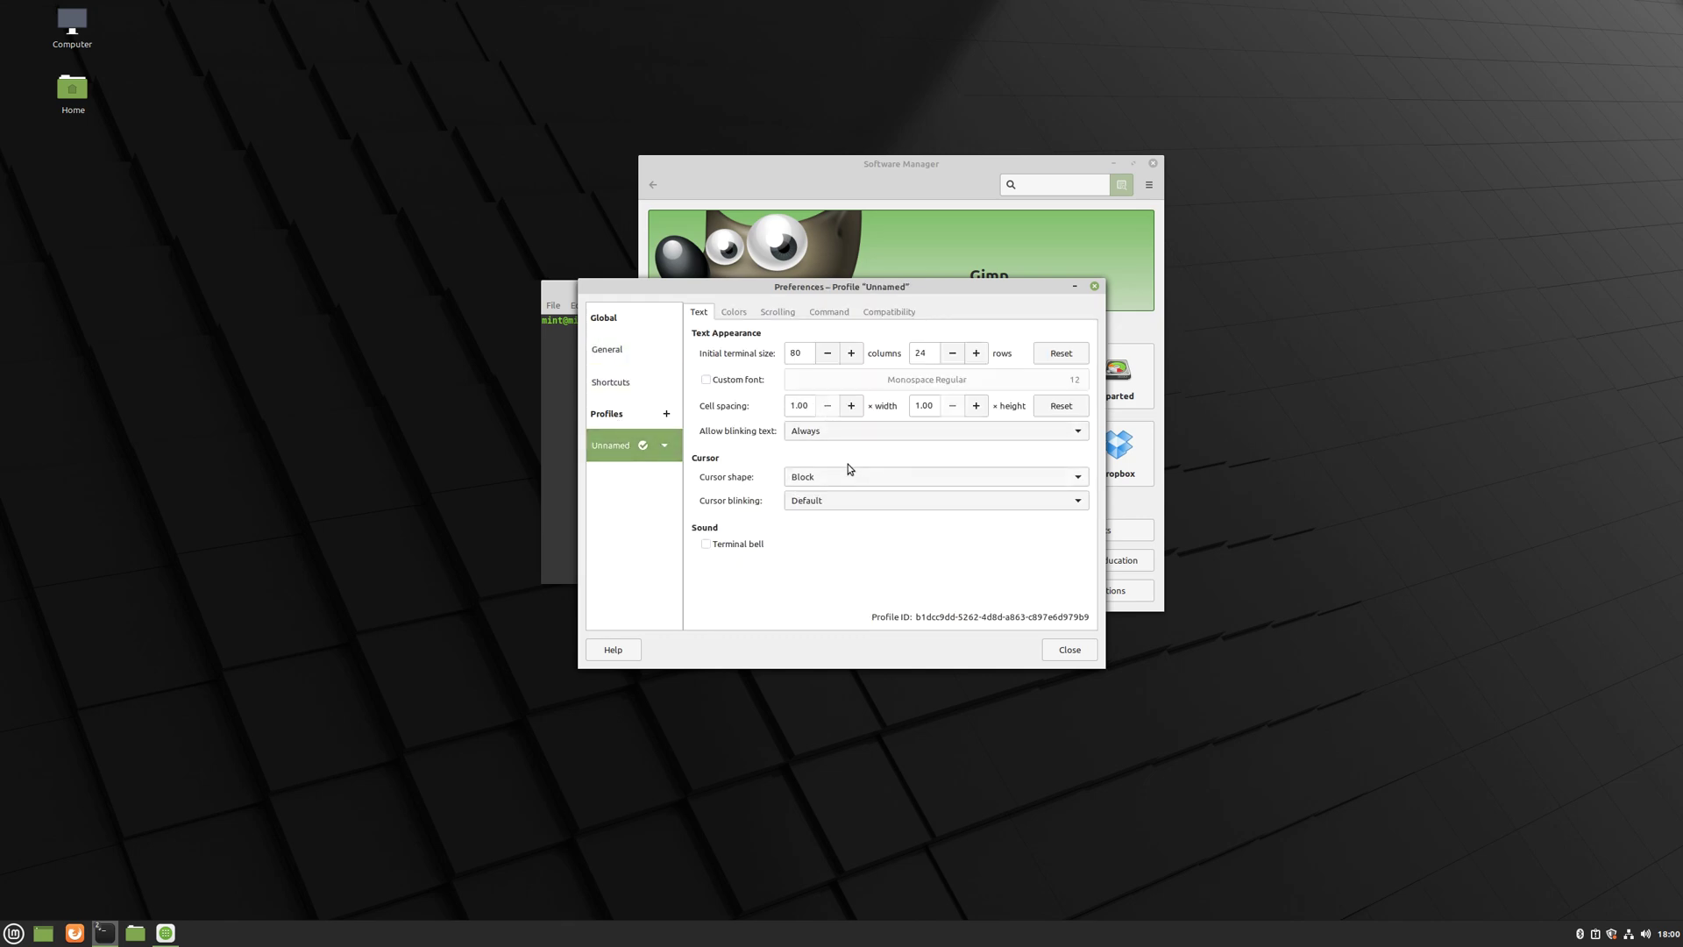
click(744, 316)
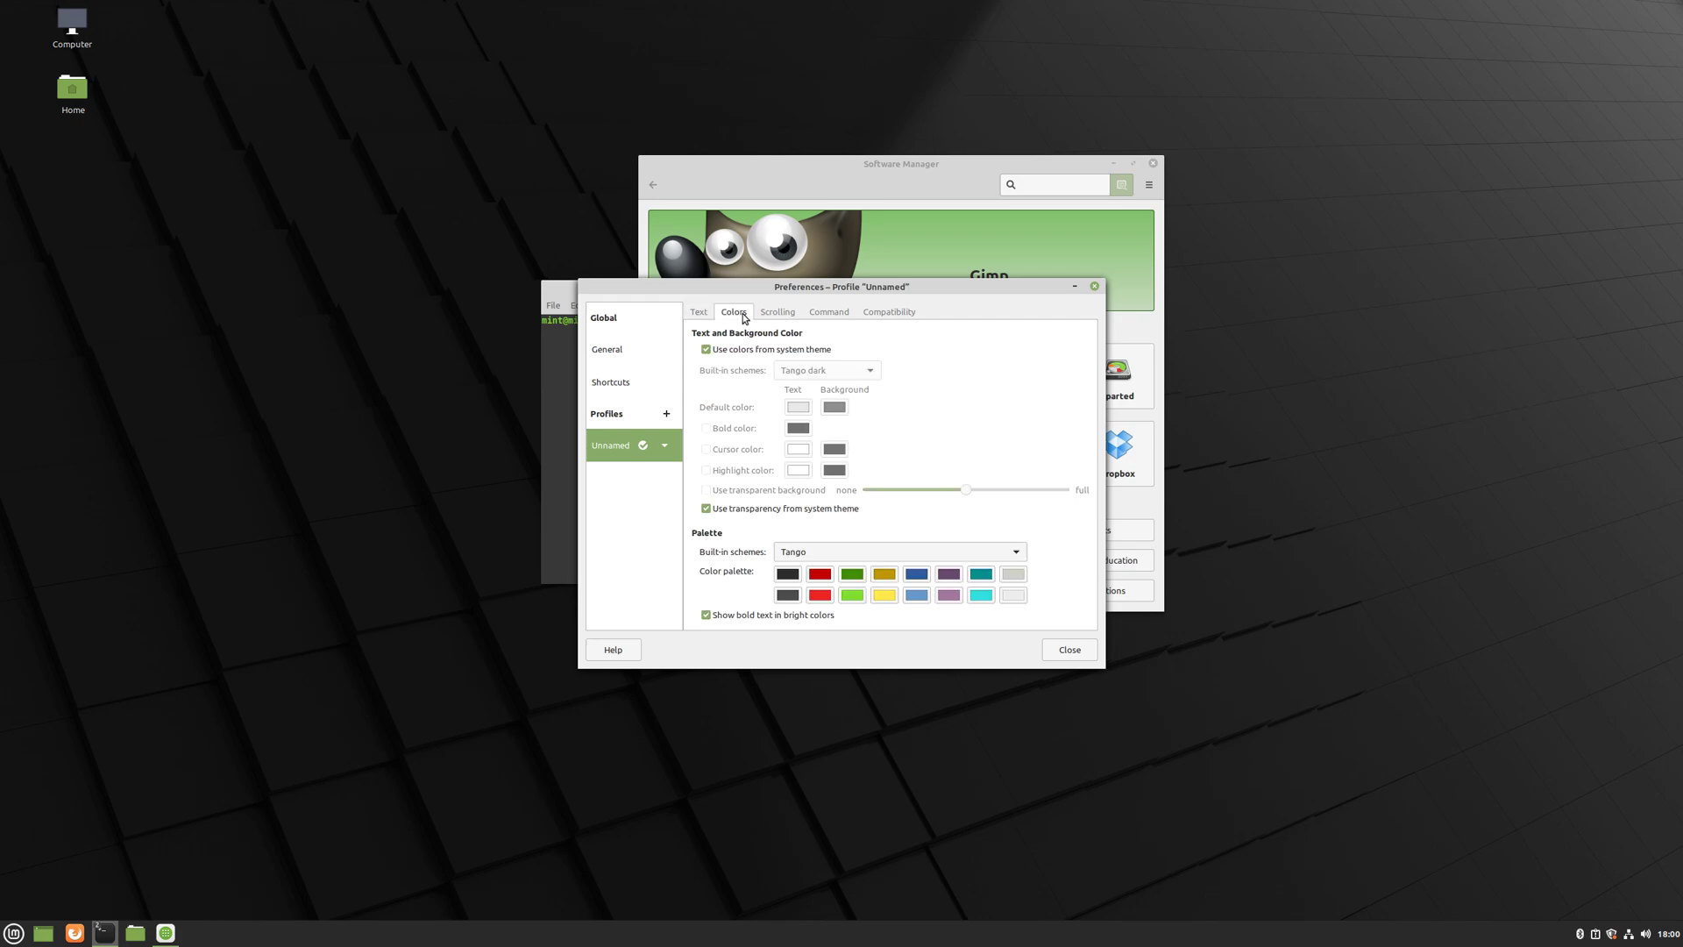
click(779, 315)
click(822, 314)
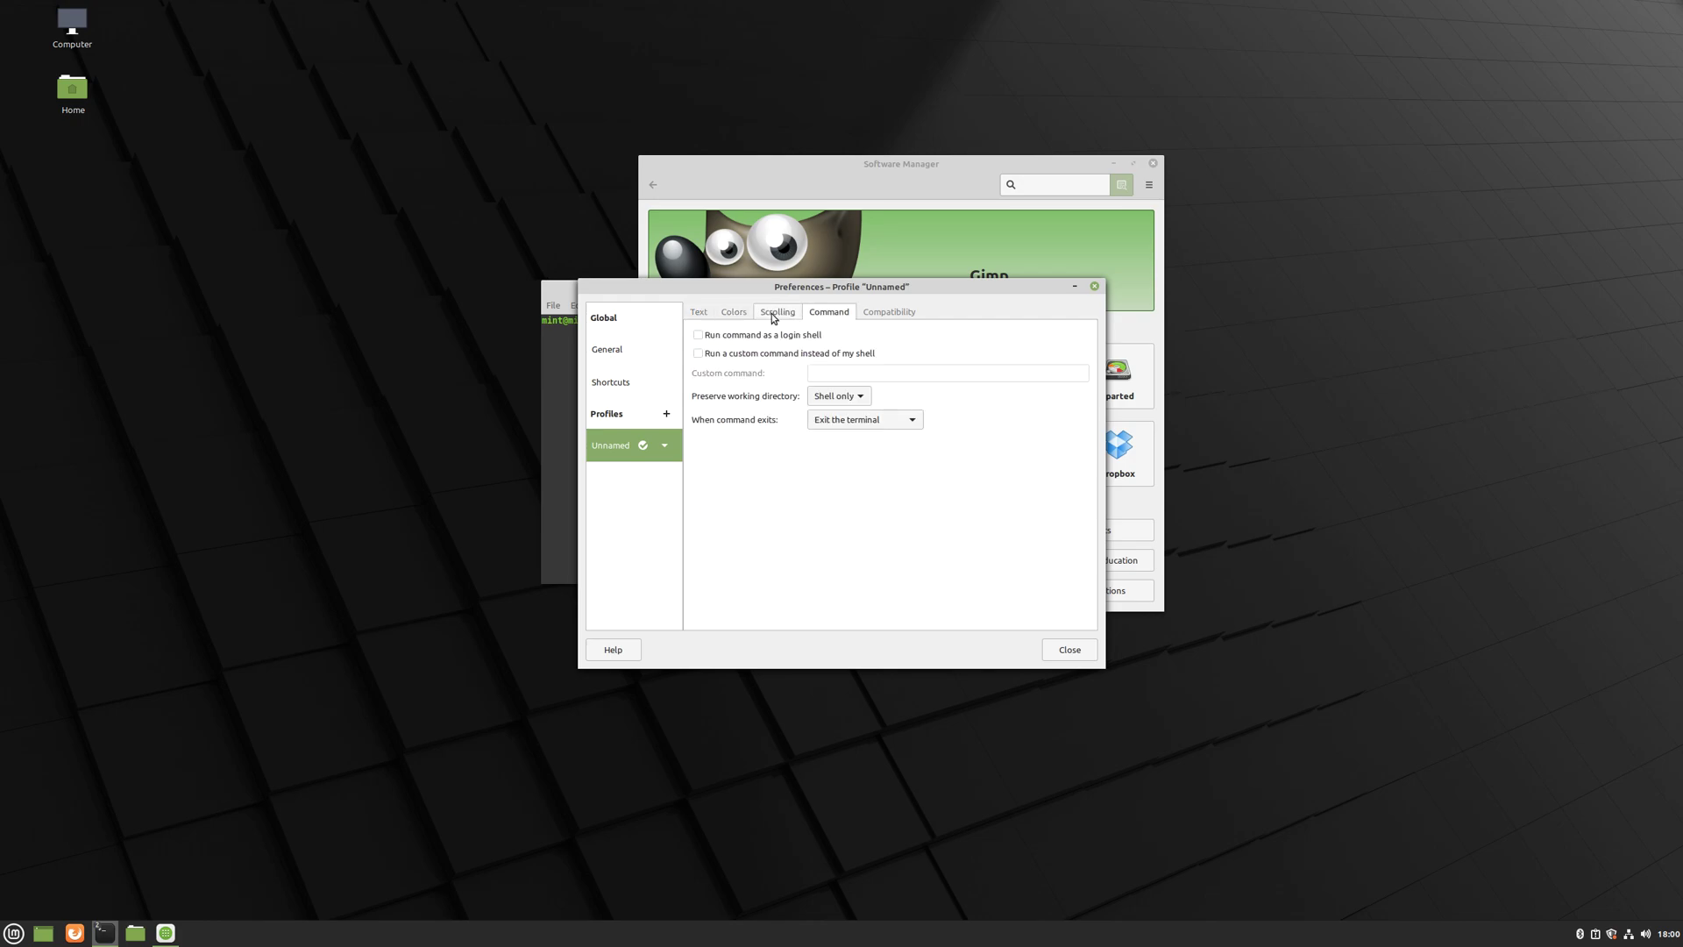
click(734, 314)
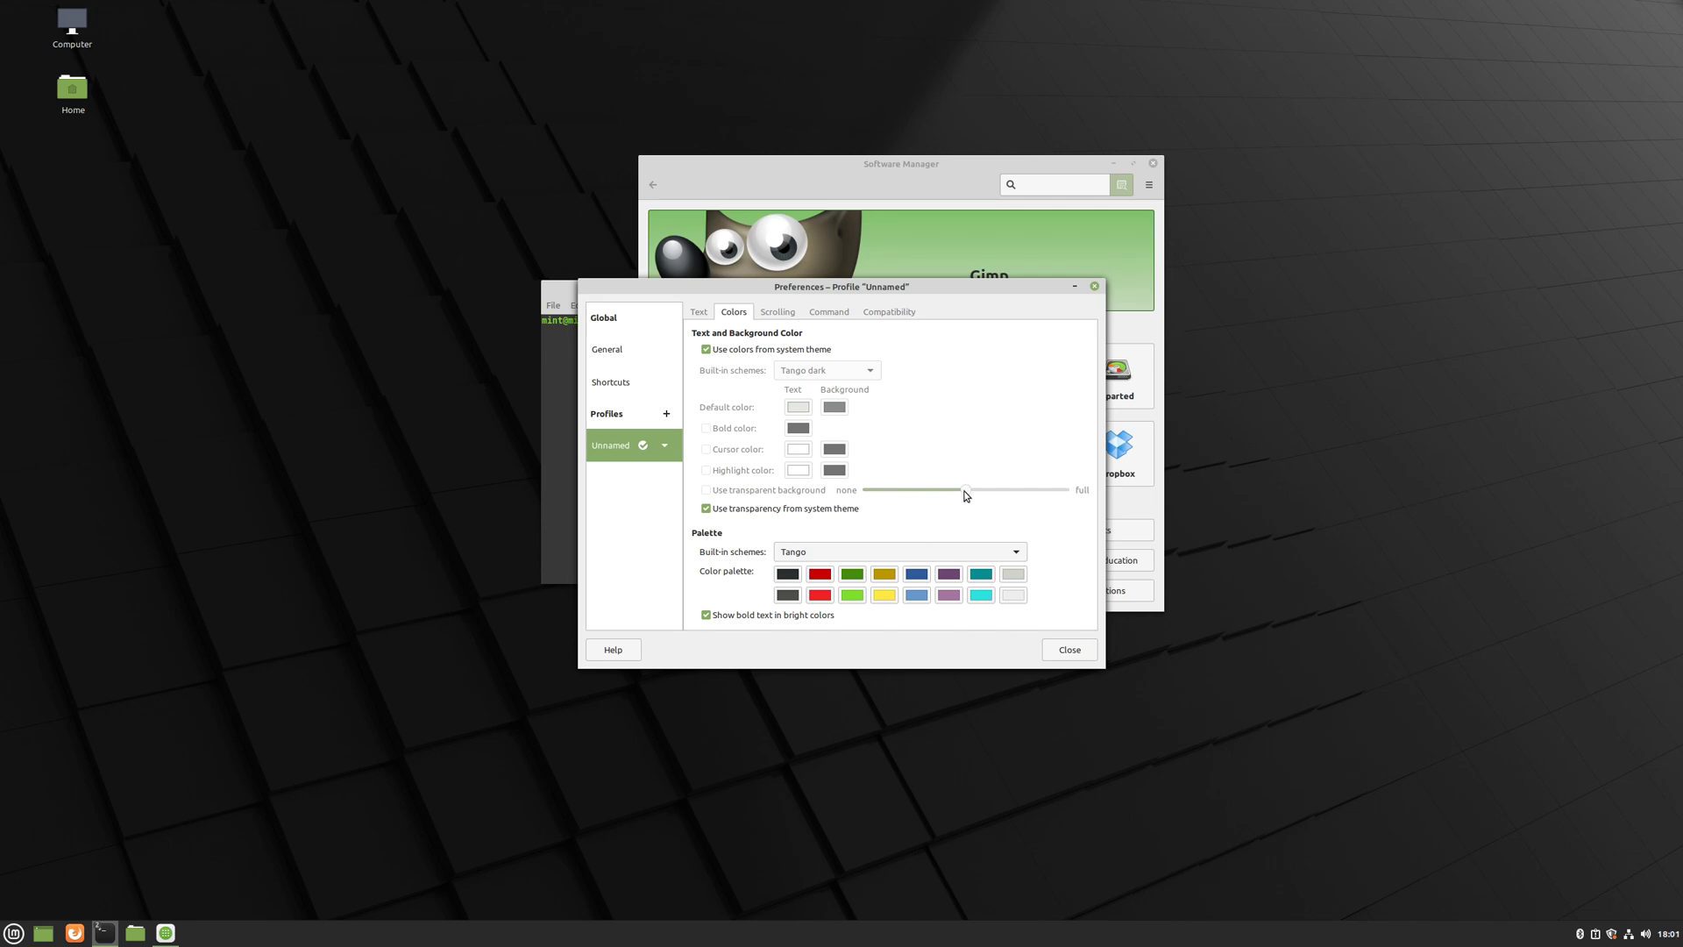
drag(916, 285, 1258, 308)
drag(769, 298, 468, 287)
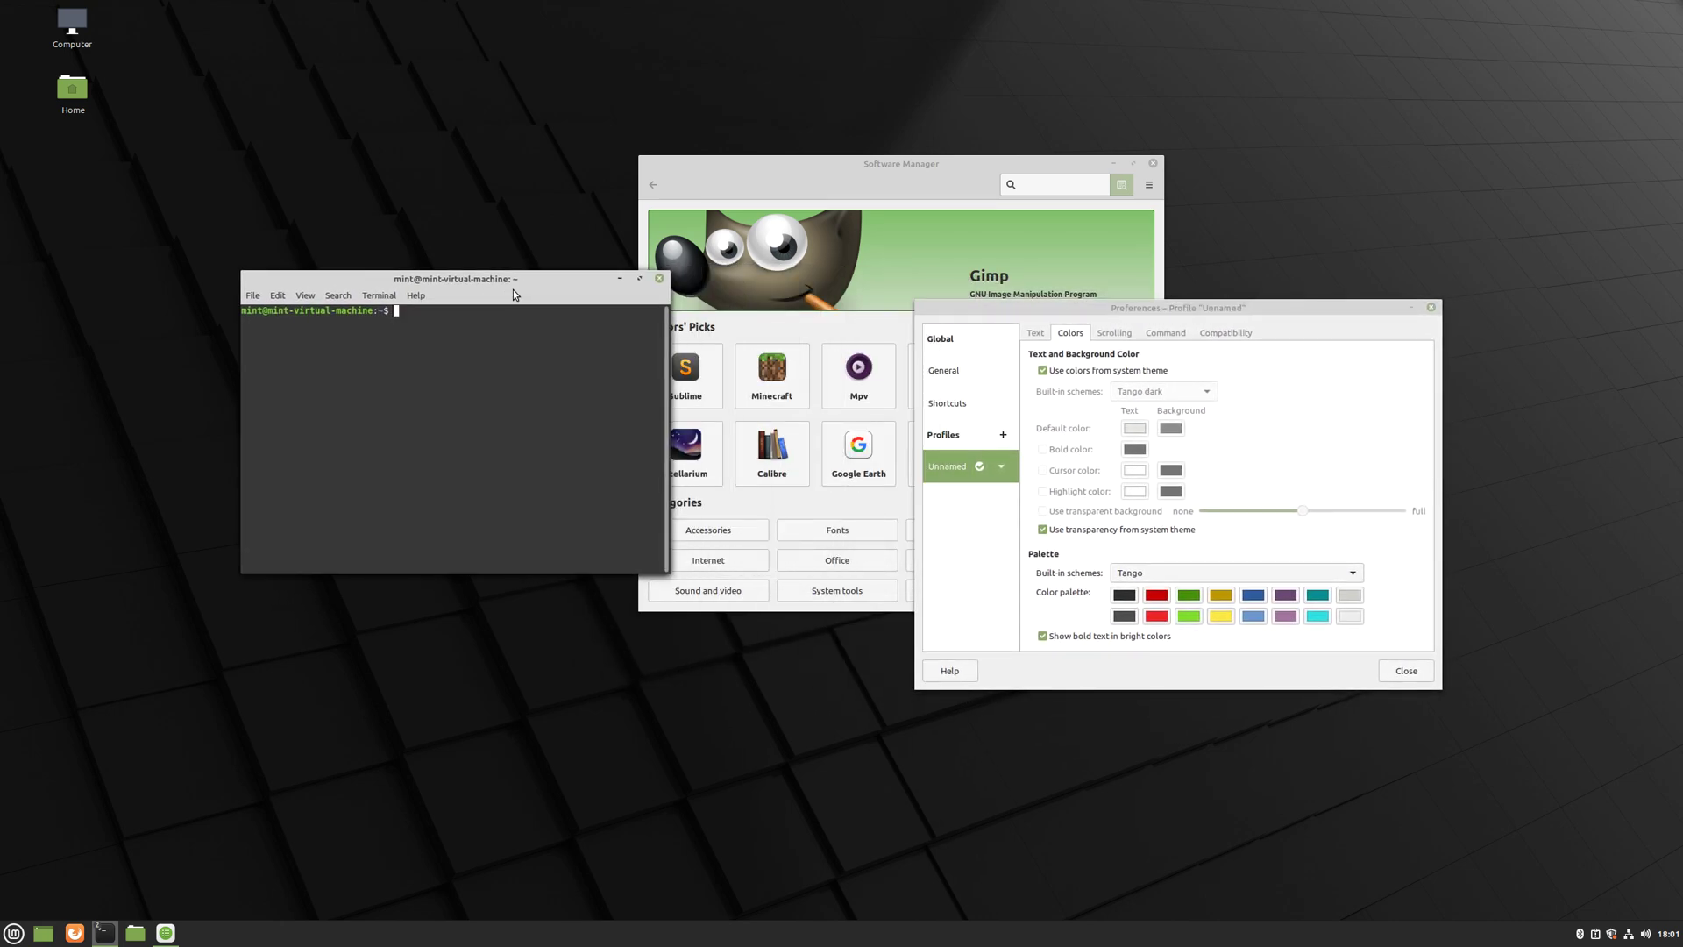
click(1042, 531)
- Give the terminal its own transparent background instead of the system theme's, tuning the slider
click(1043, 529)
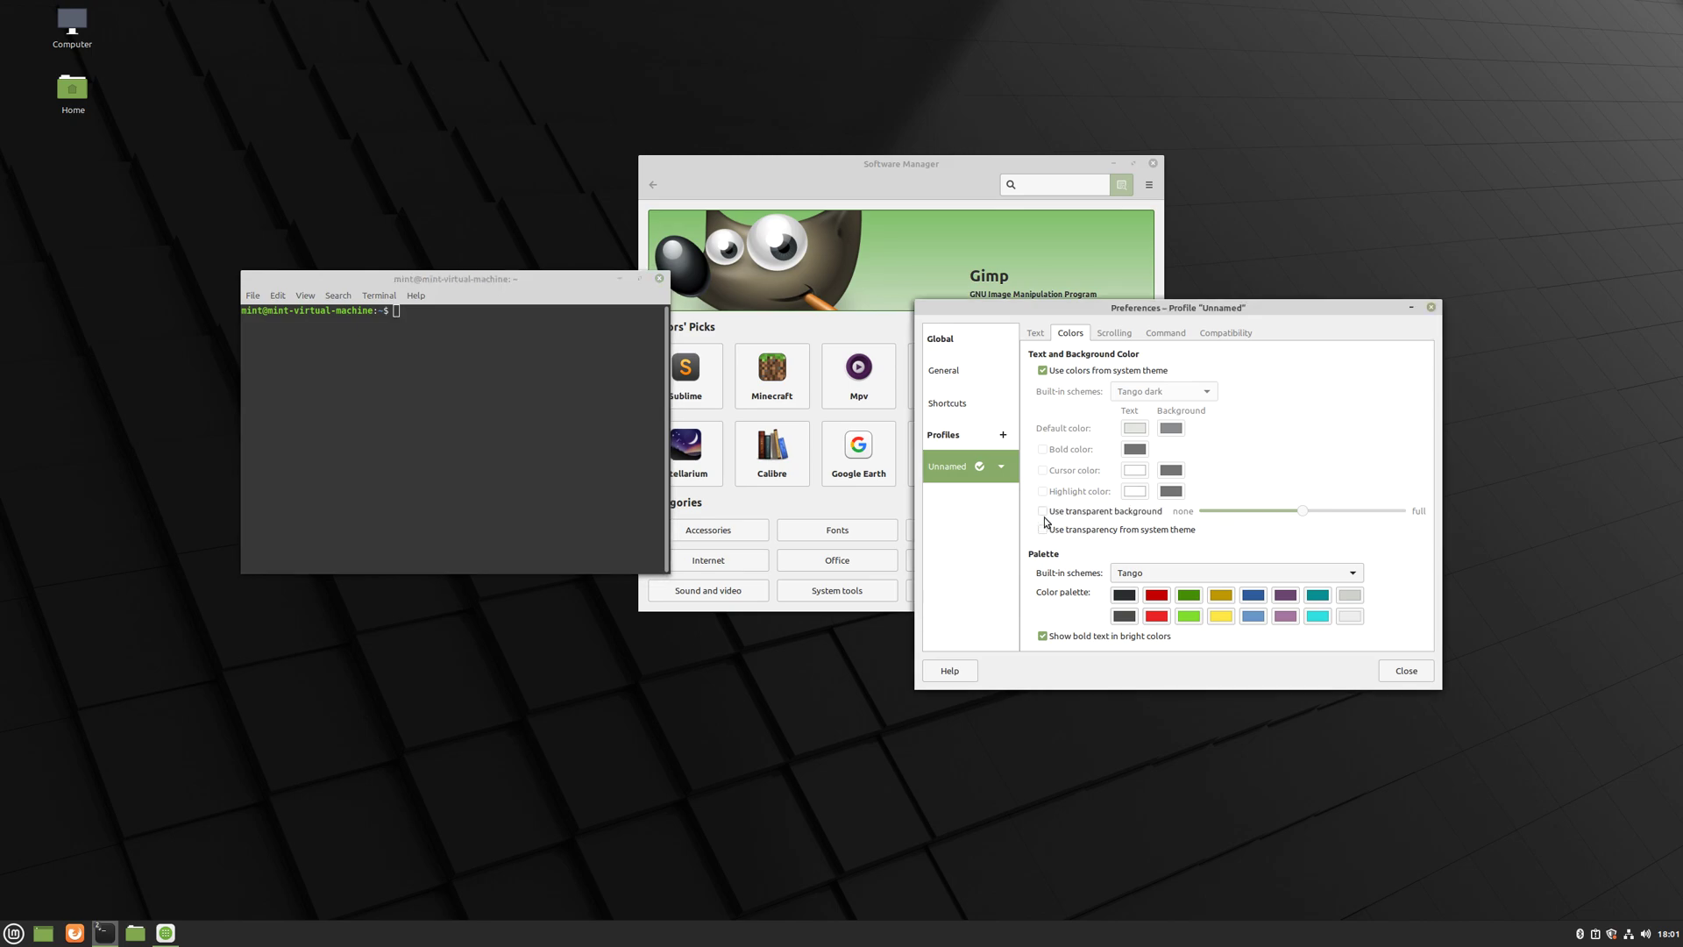
click(1042, 512)
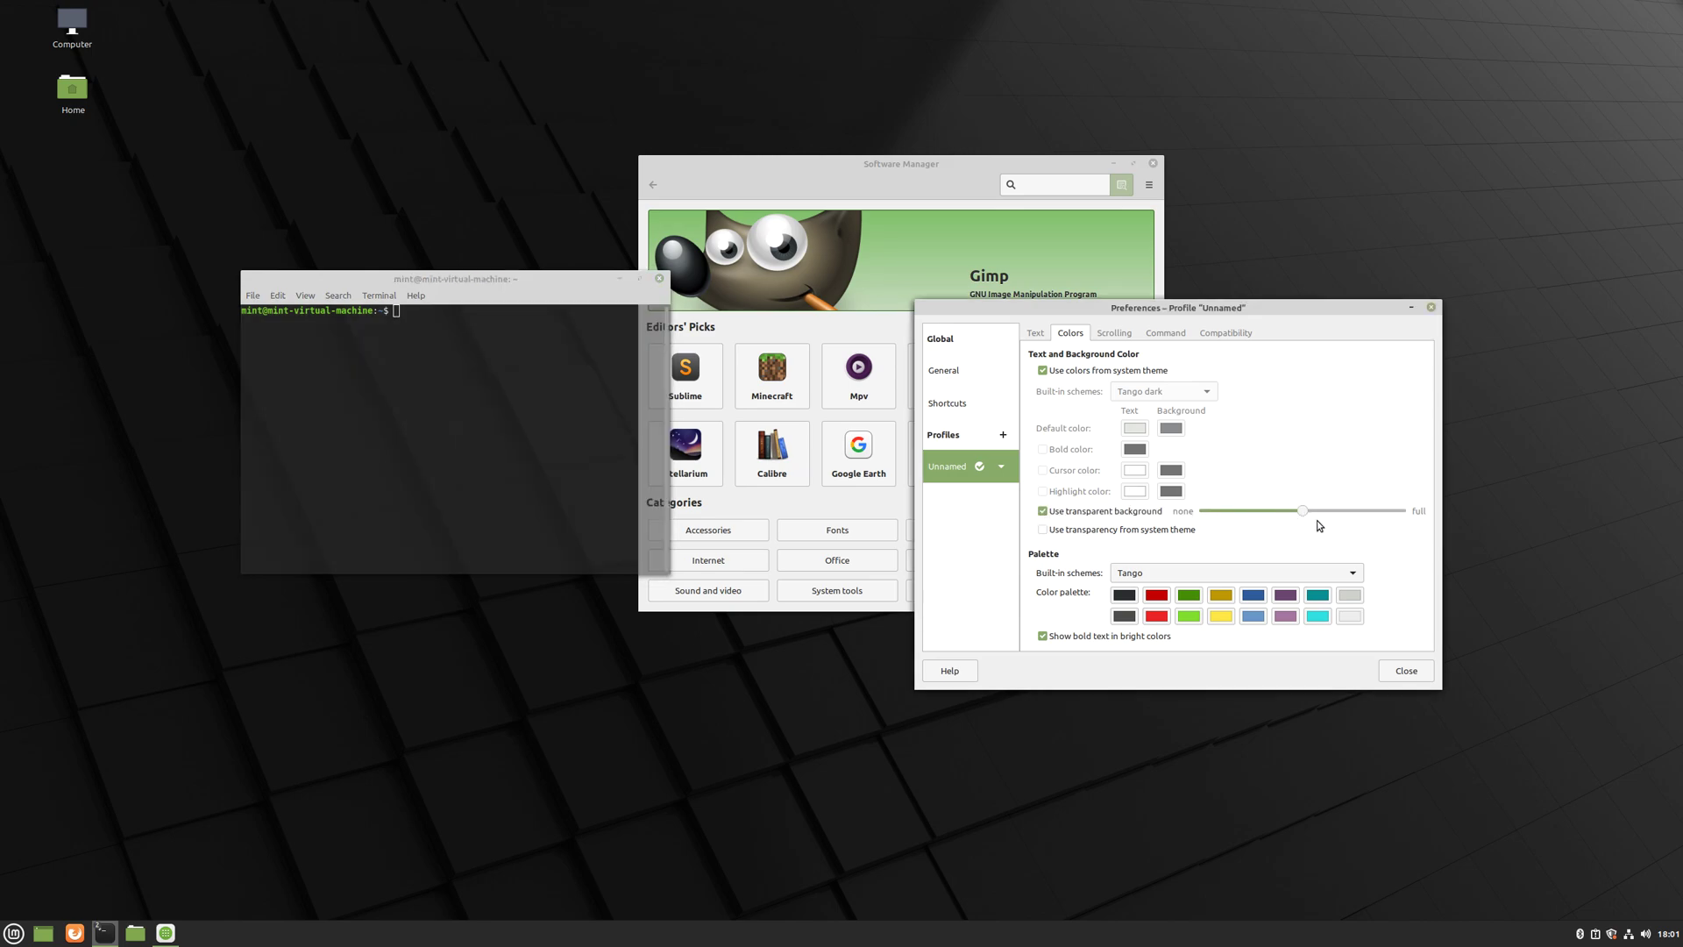
drag(1305, 511, 1408, 514)
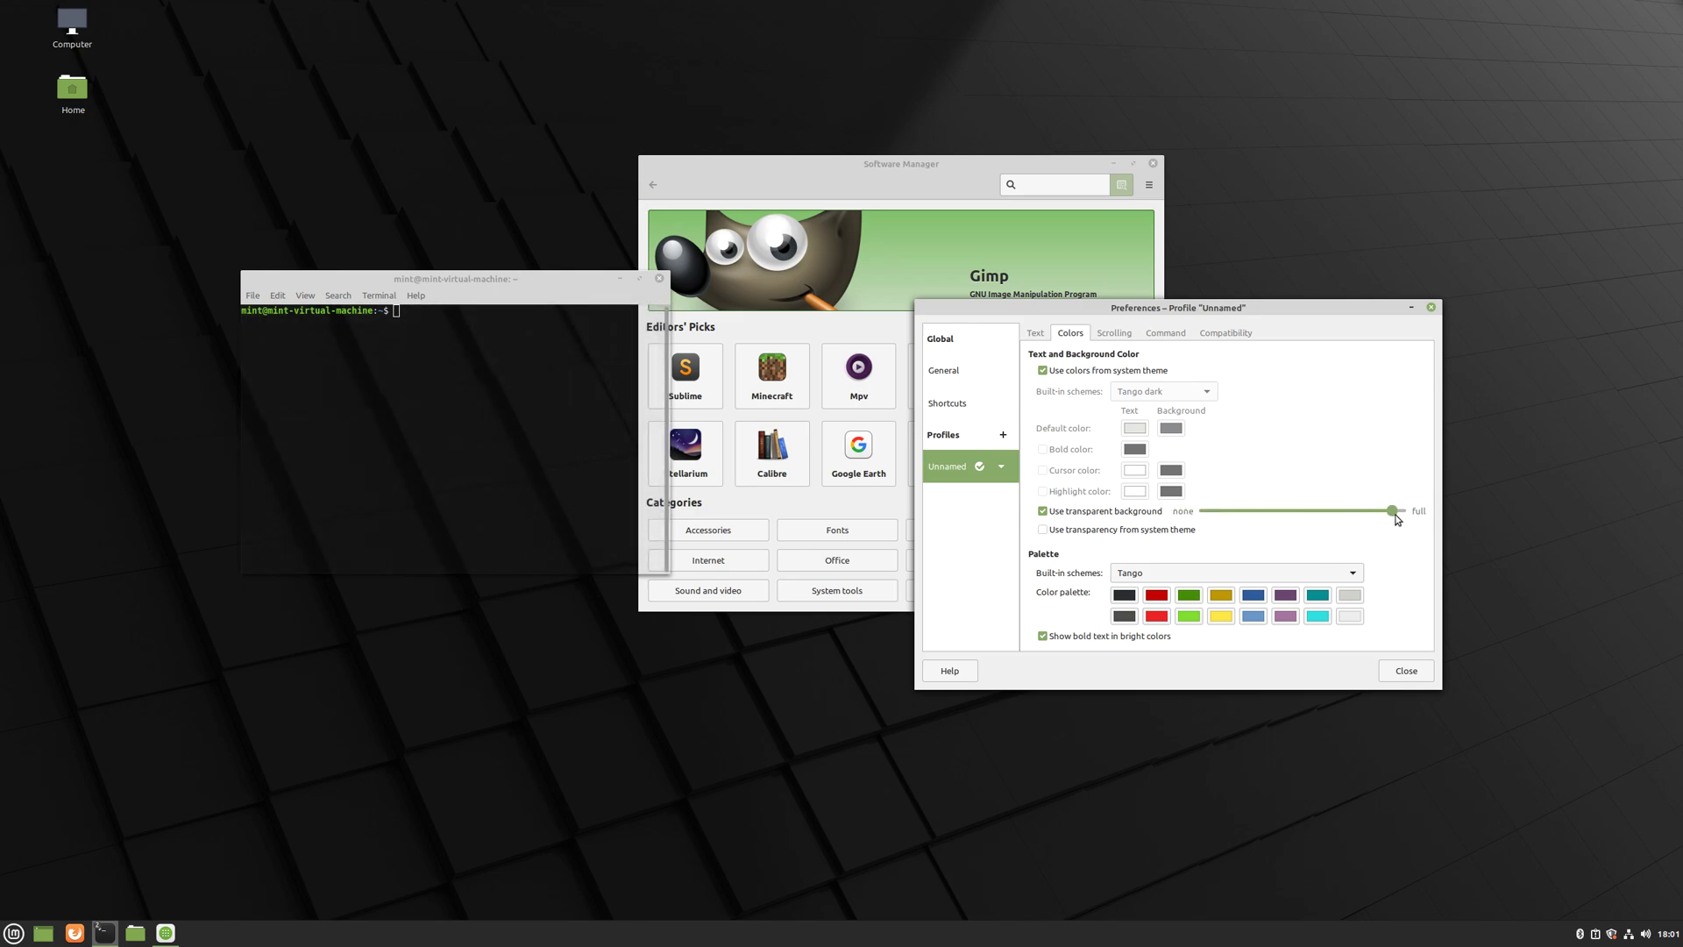
drag(544, 285, 629, 270)
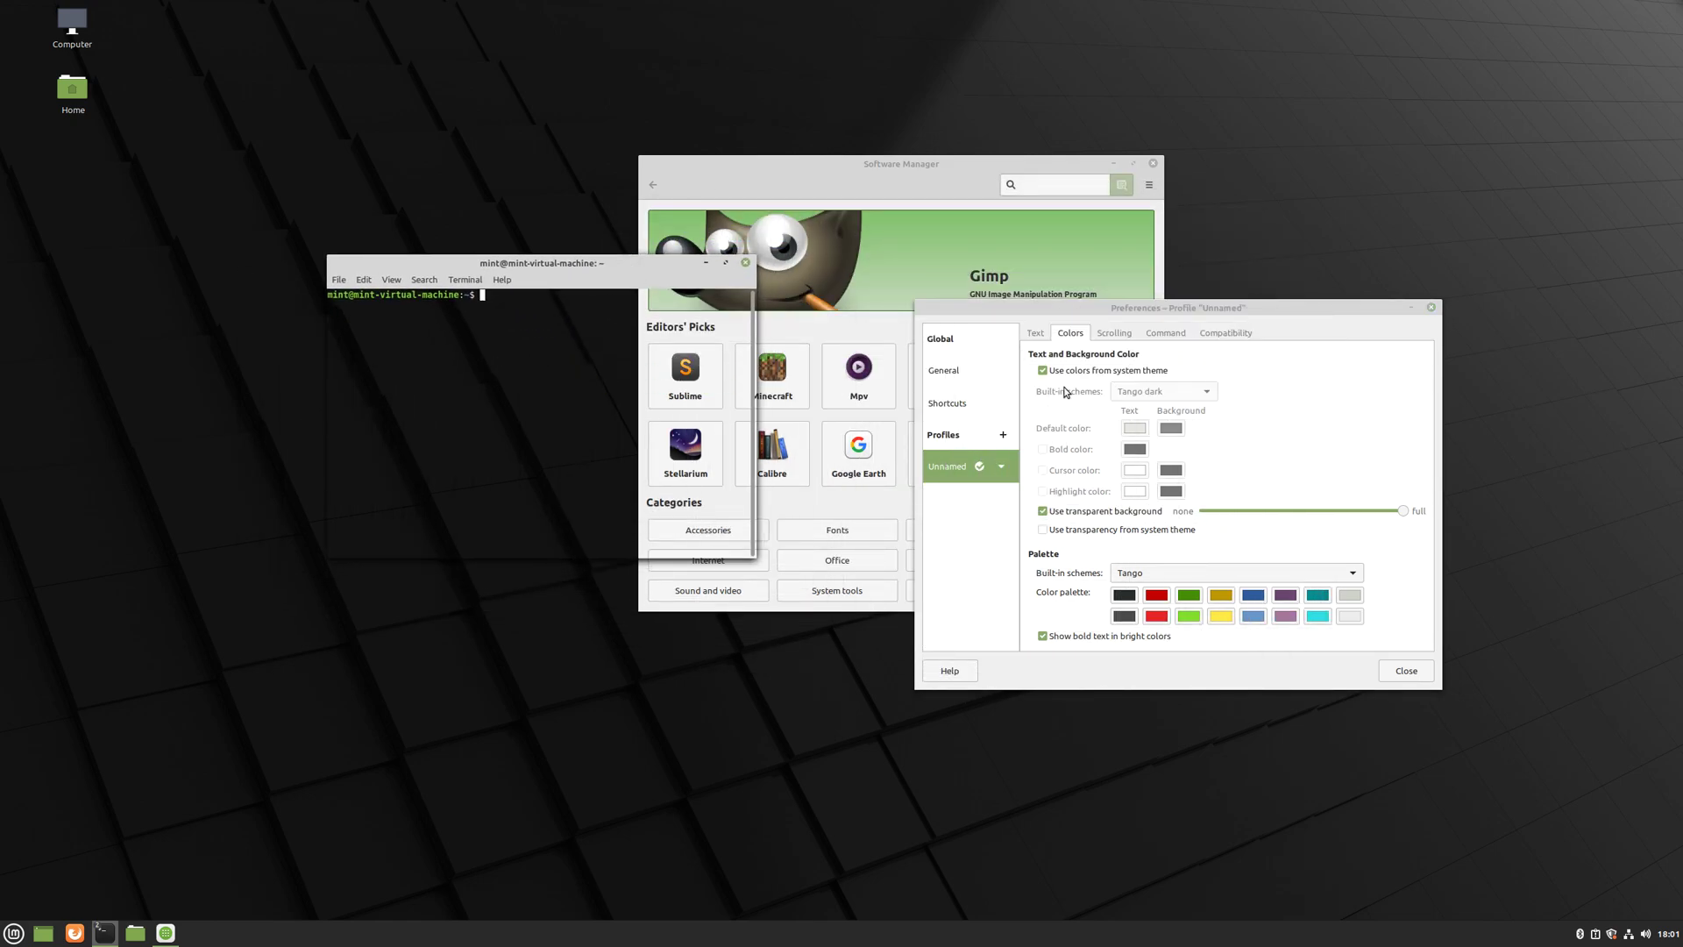
drag(1404, 512, 1319, 515)
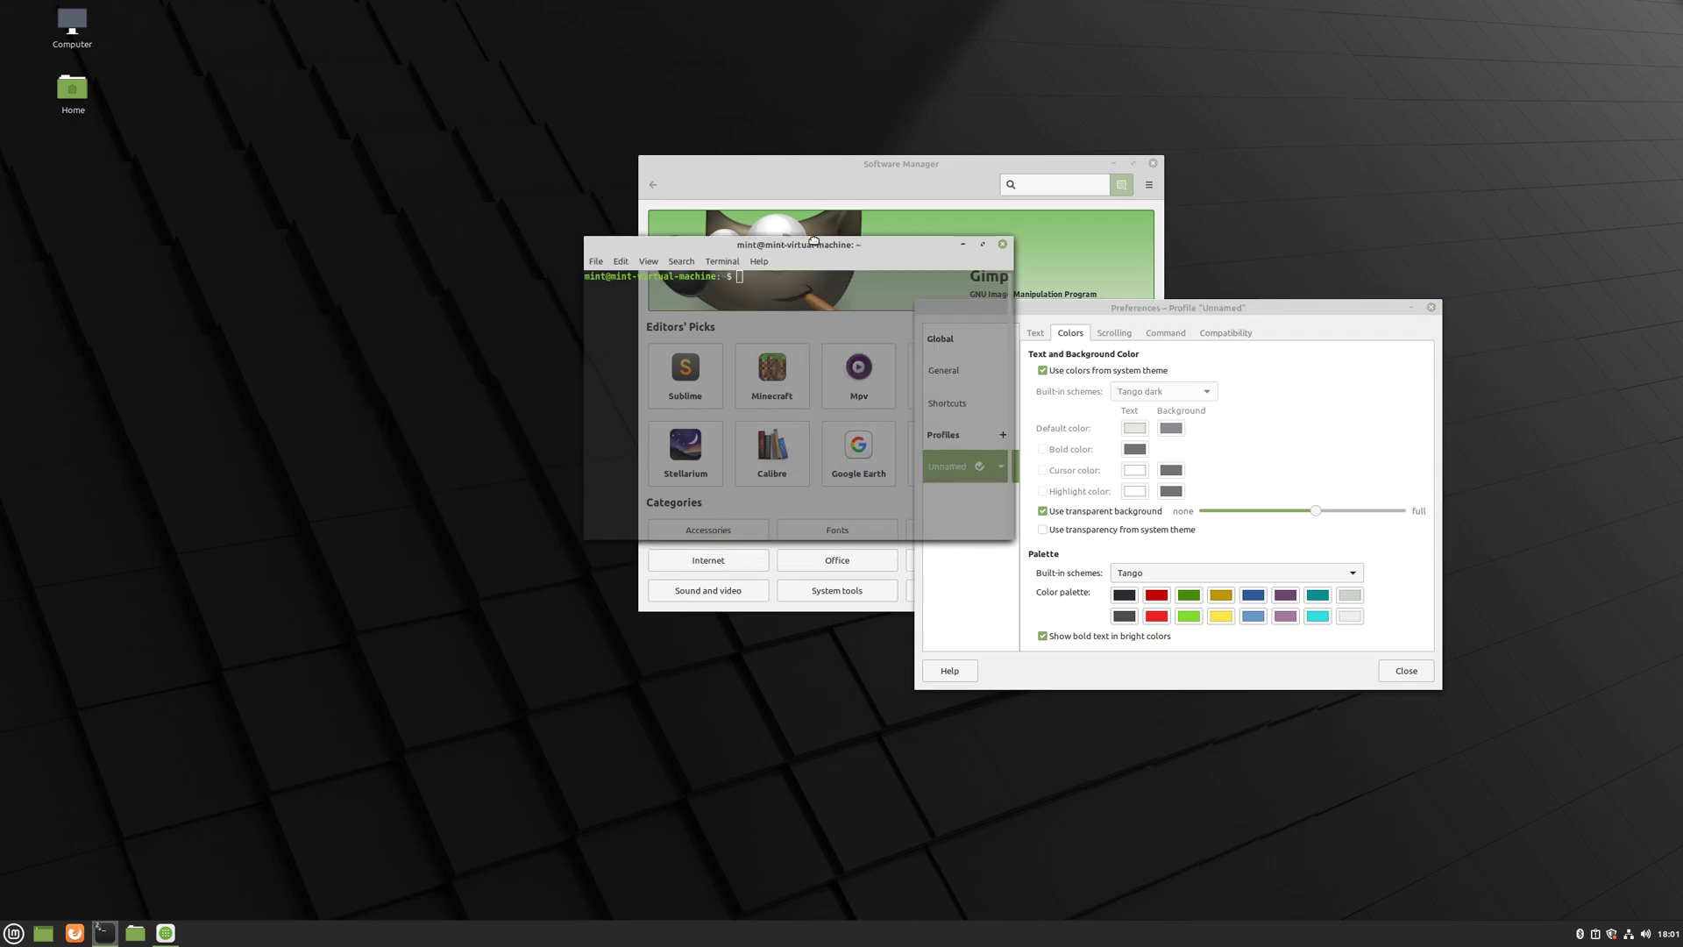
- Move the terminal over the Gimp banner, type test characters, then reposition it up and left
drag(813, 239, 902, 290)
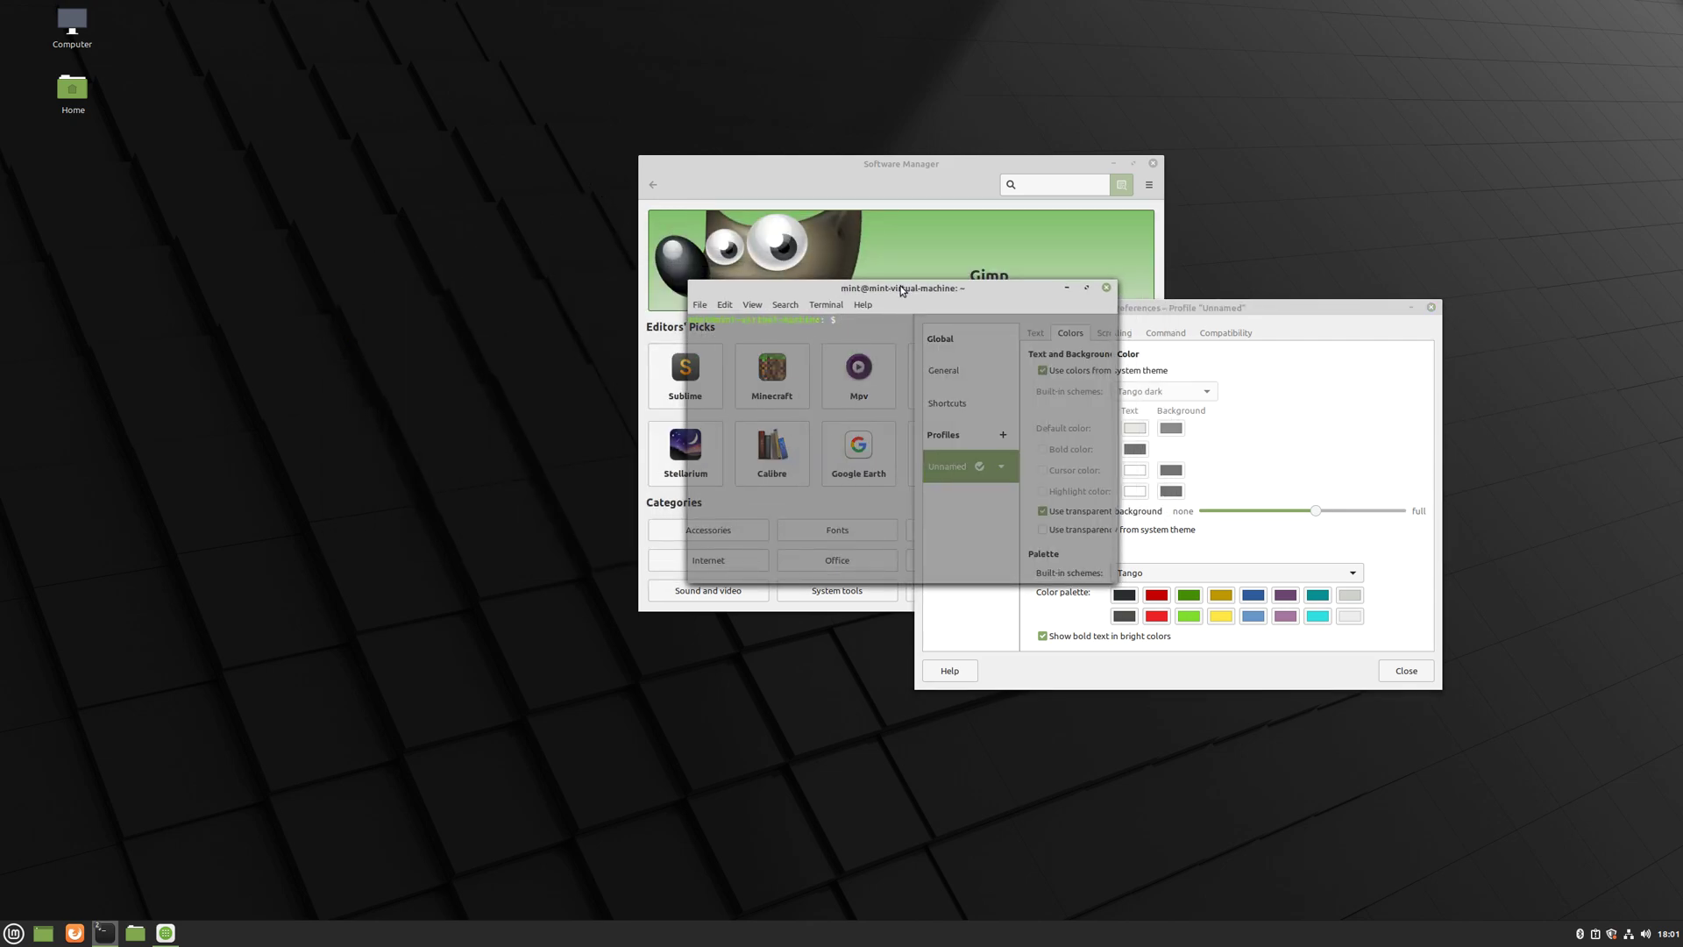
text(ghsfs)
key(BackSpace)
key(BackSpace)
key(BackSpace)
key(BackSpace)
key(BackSpace)
drag(902, 290, 538, 284)
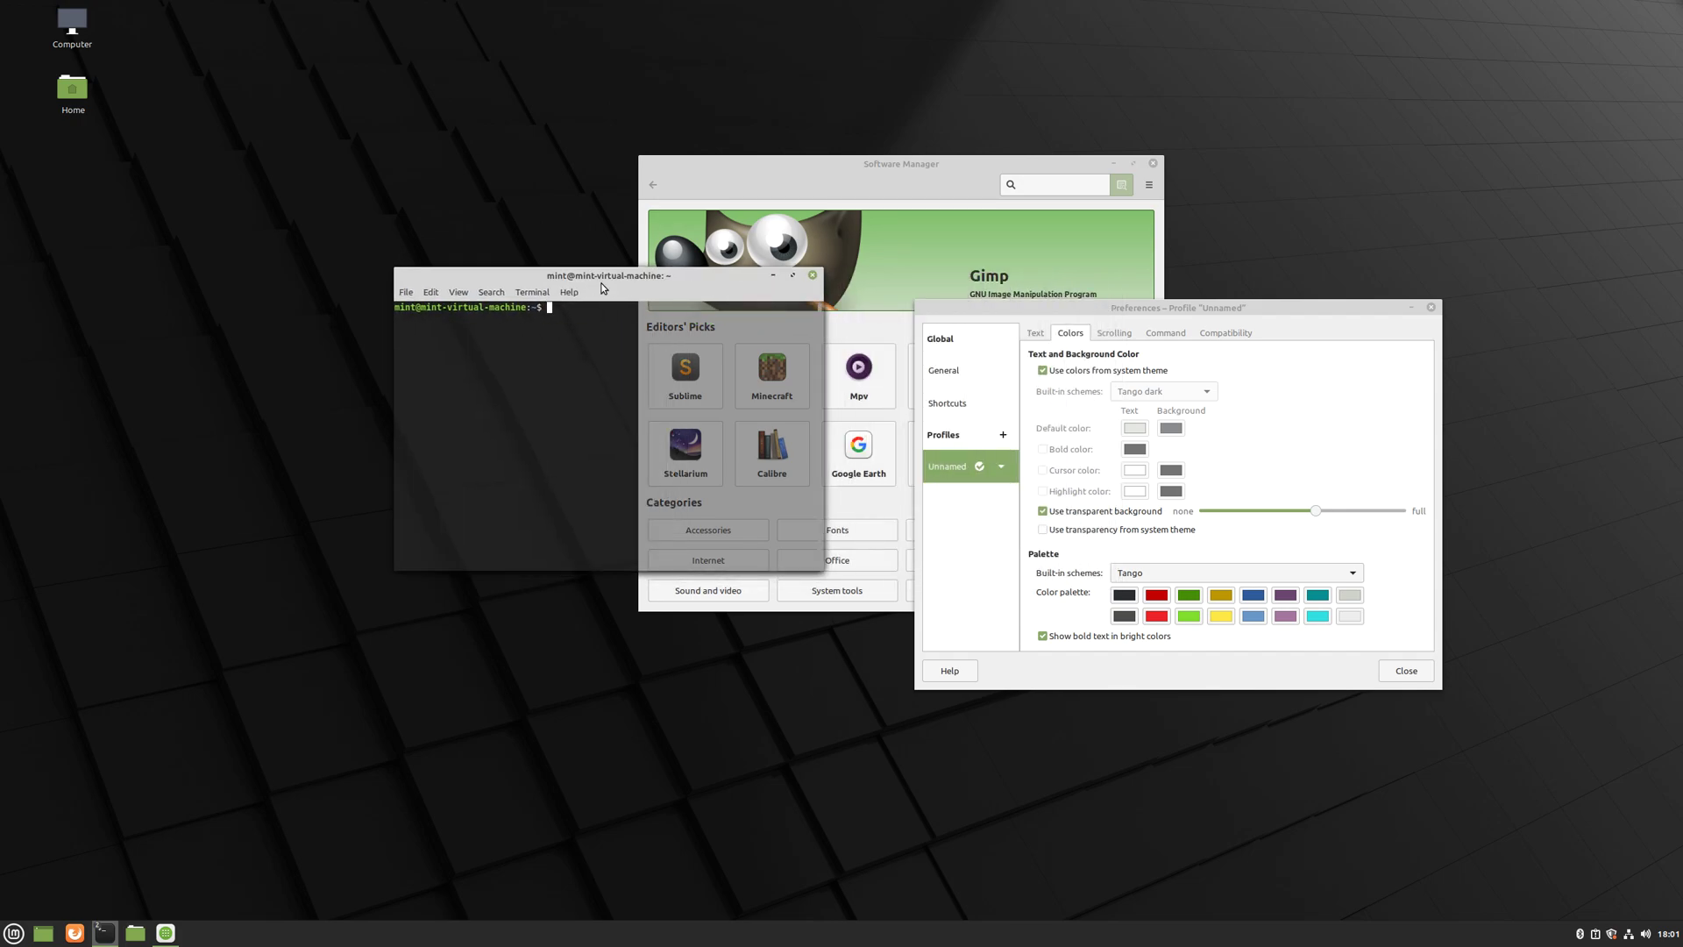
- Run 'sudo apt htop -y' in the terminal and authenticate with the account password
text(htop)
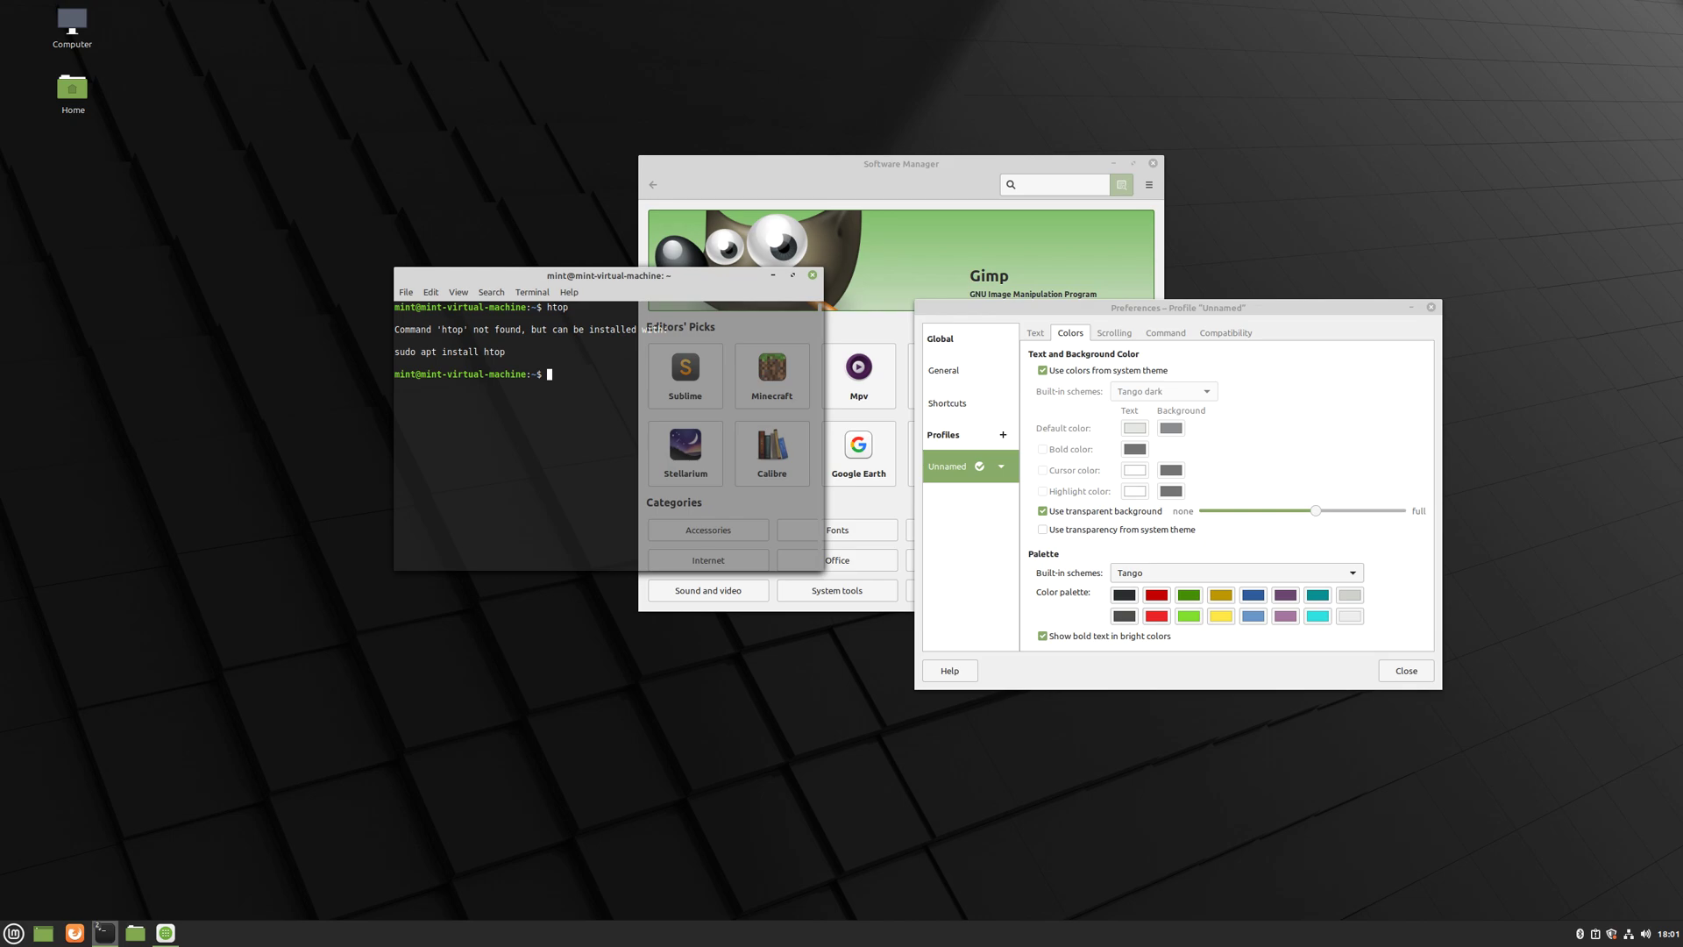
text(sudo apt htop -y)
key(Return)
text(mint)
key(Return)
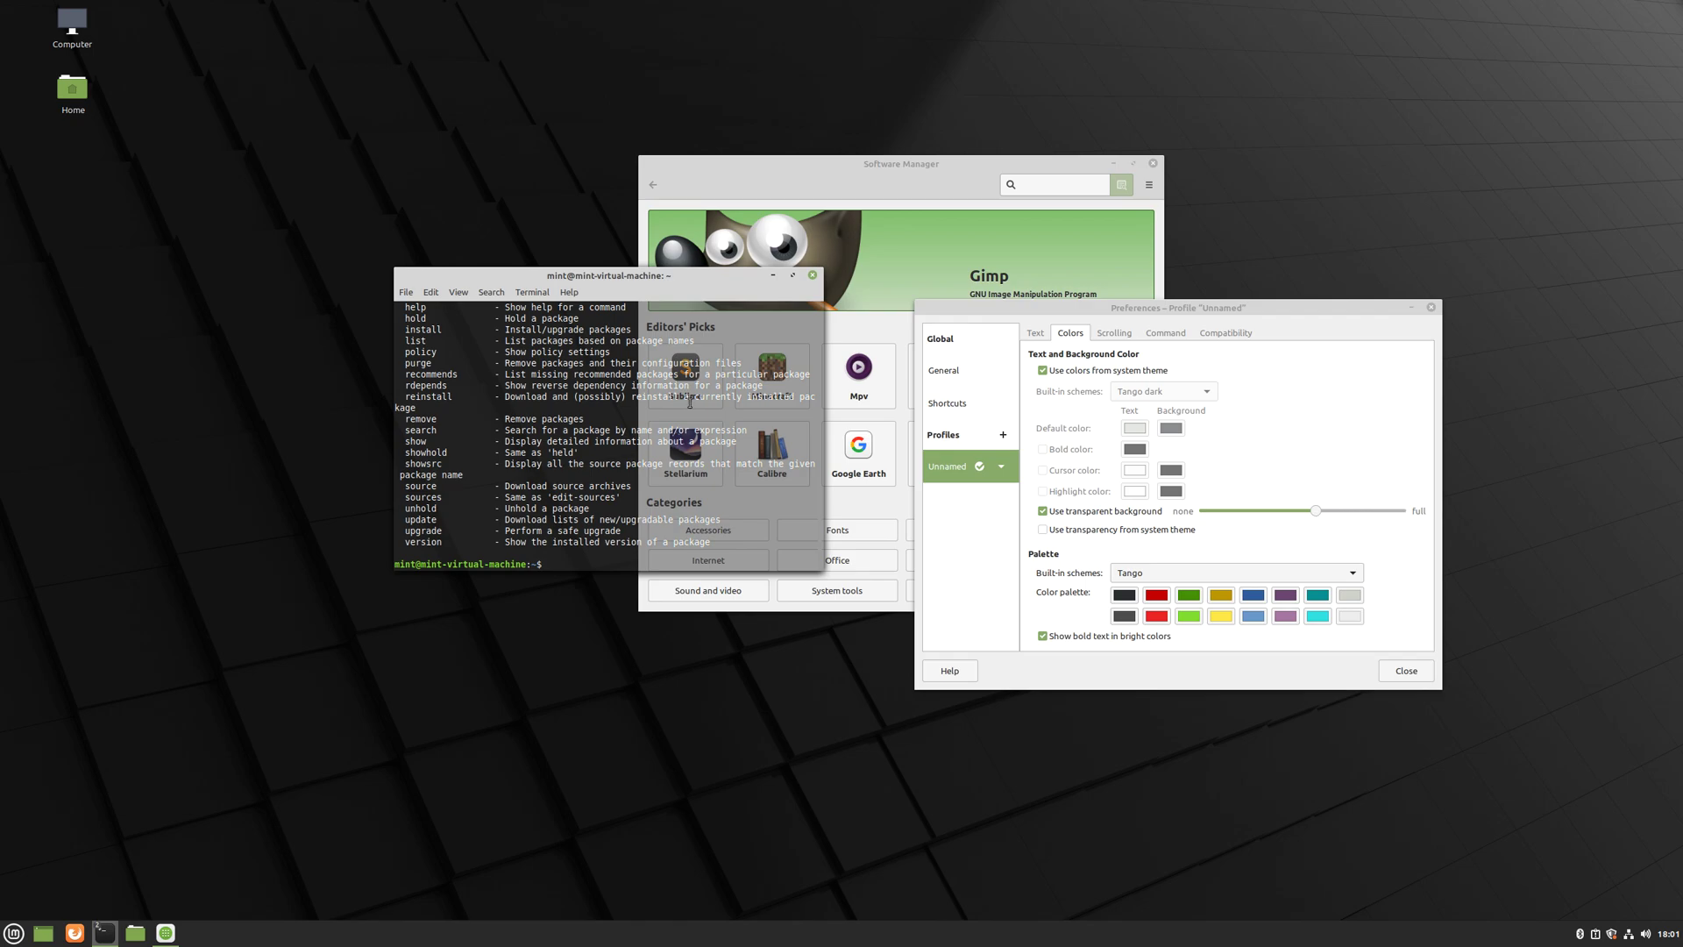
- Recall the command and correct it to 'sudo apt install htop -y' to install htop
scroll(592, 479, up, 10)
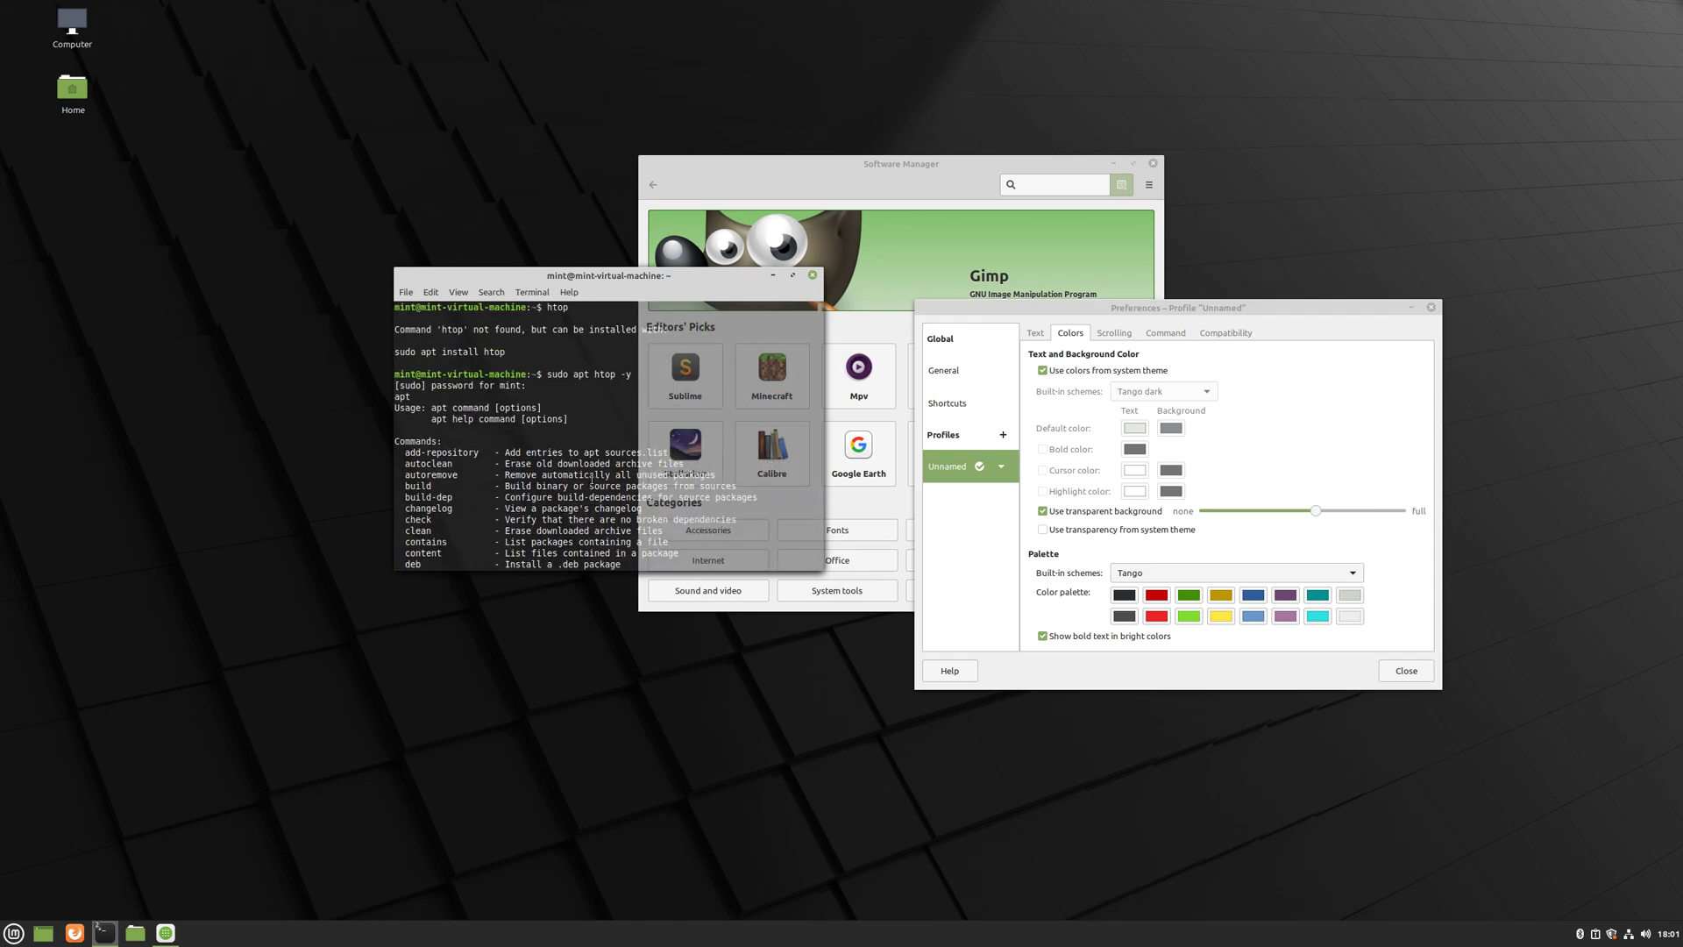
scroll(592, 479, down, 4)
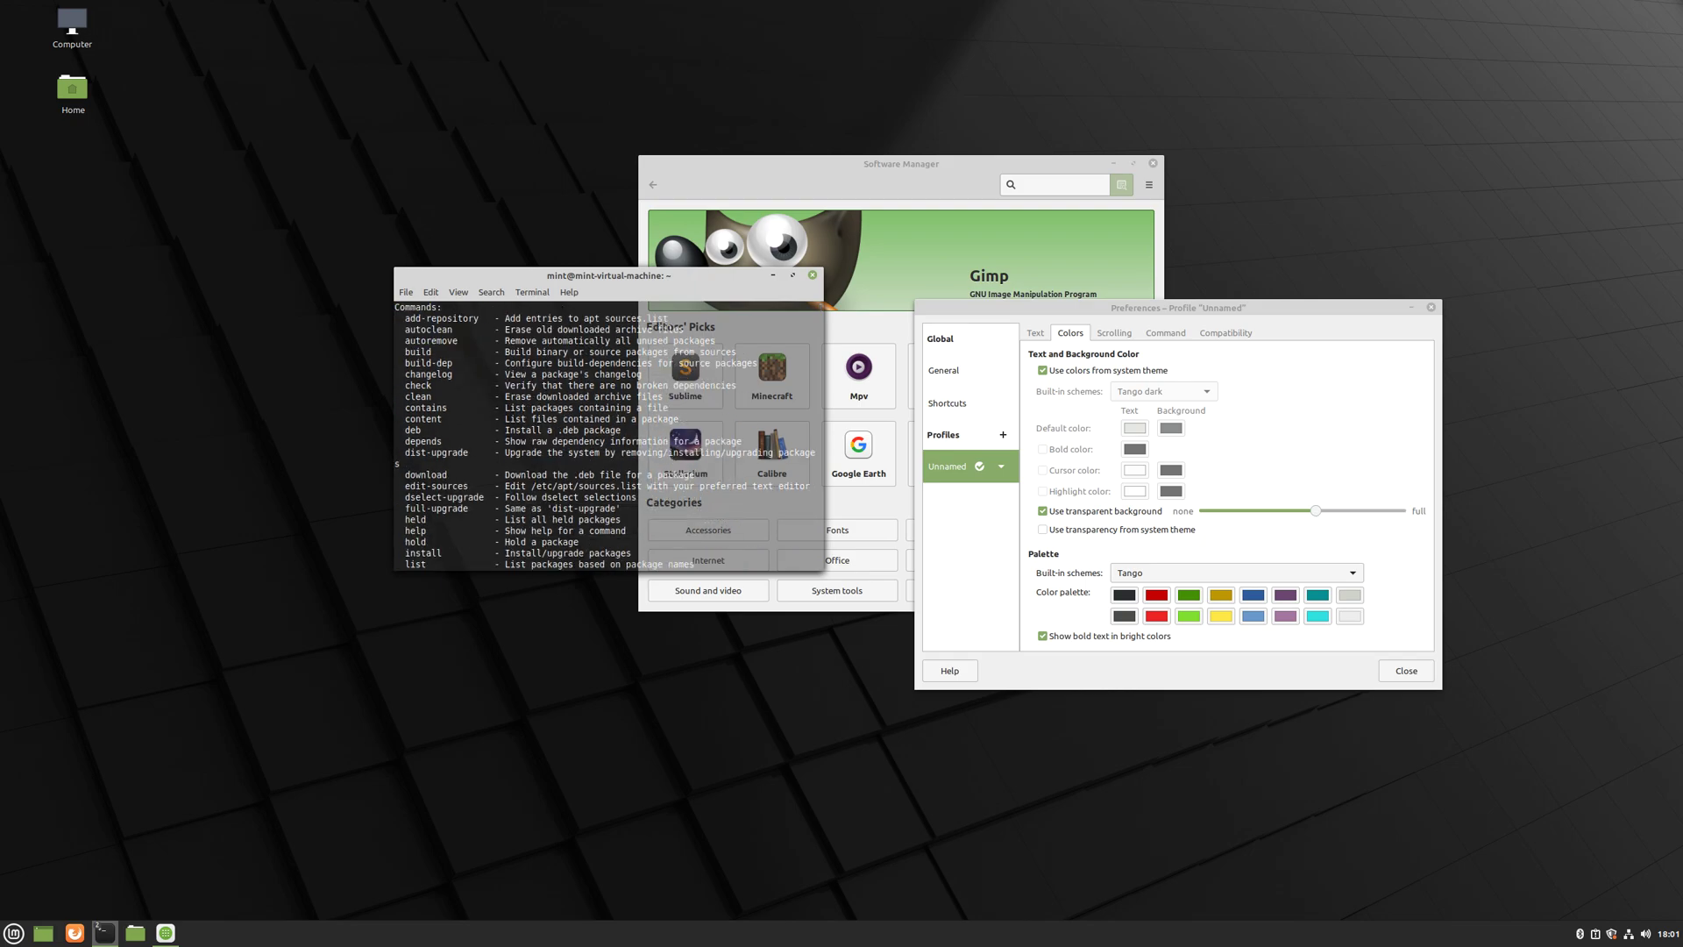
key(Up)
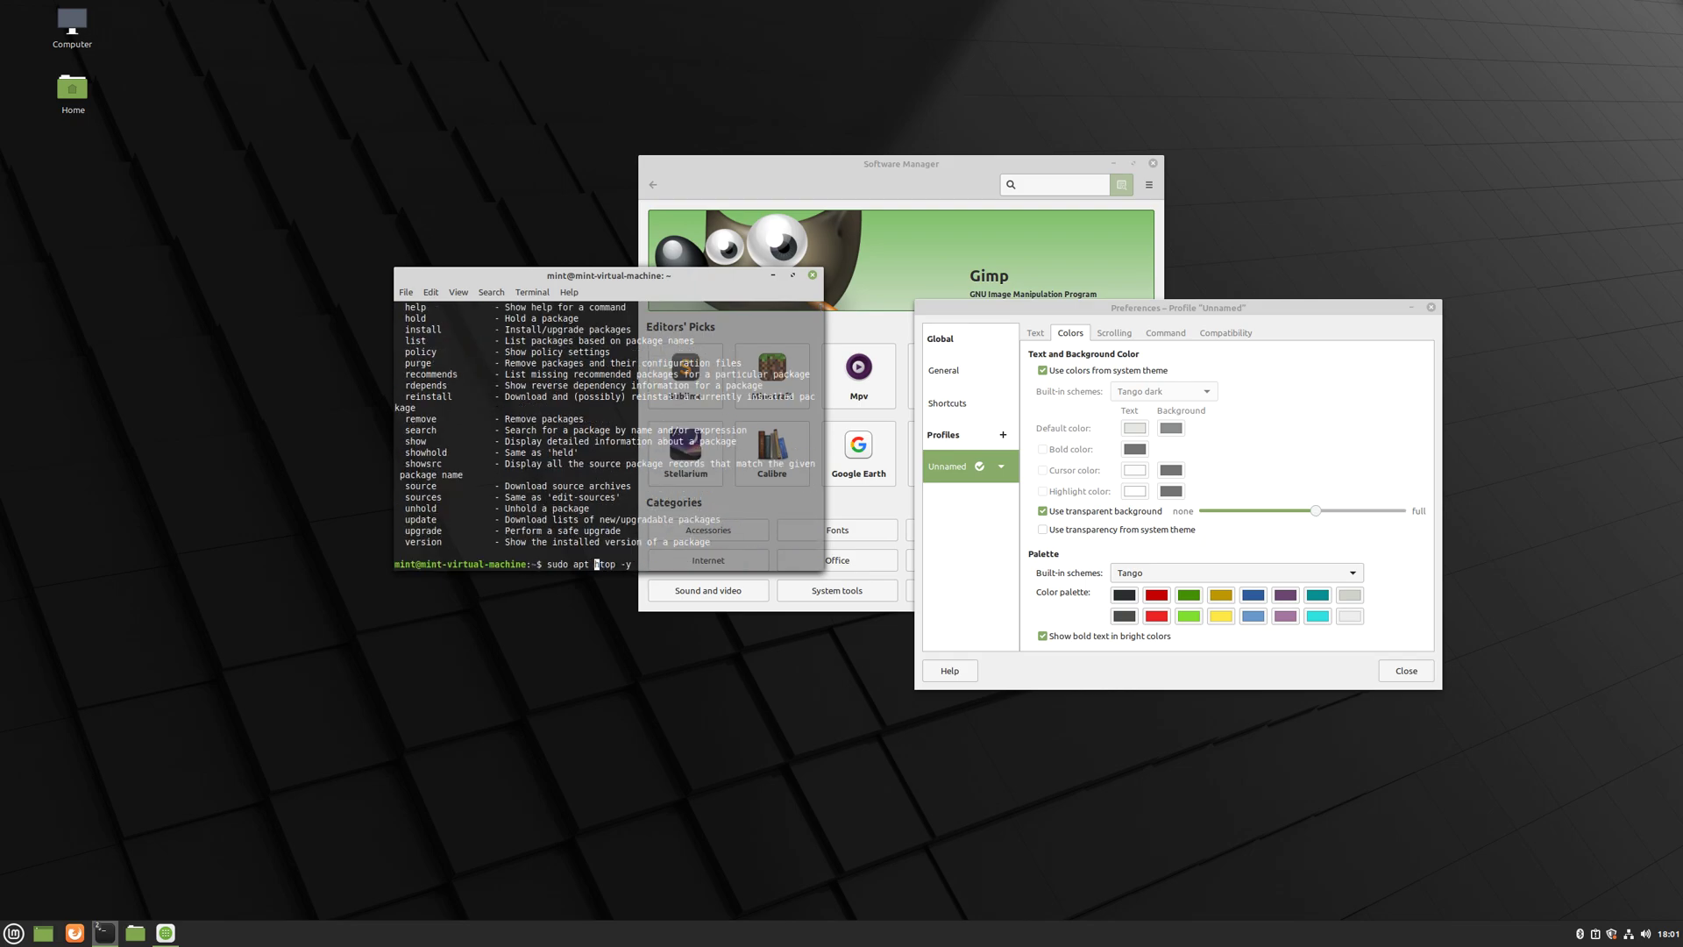
text(install)
key(Return)
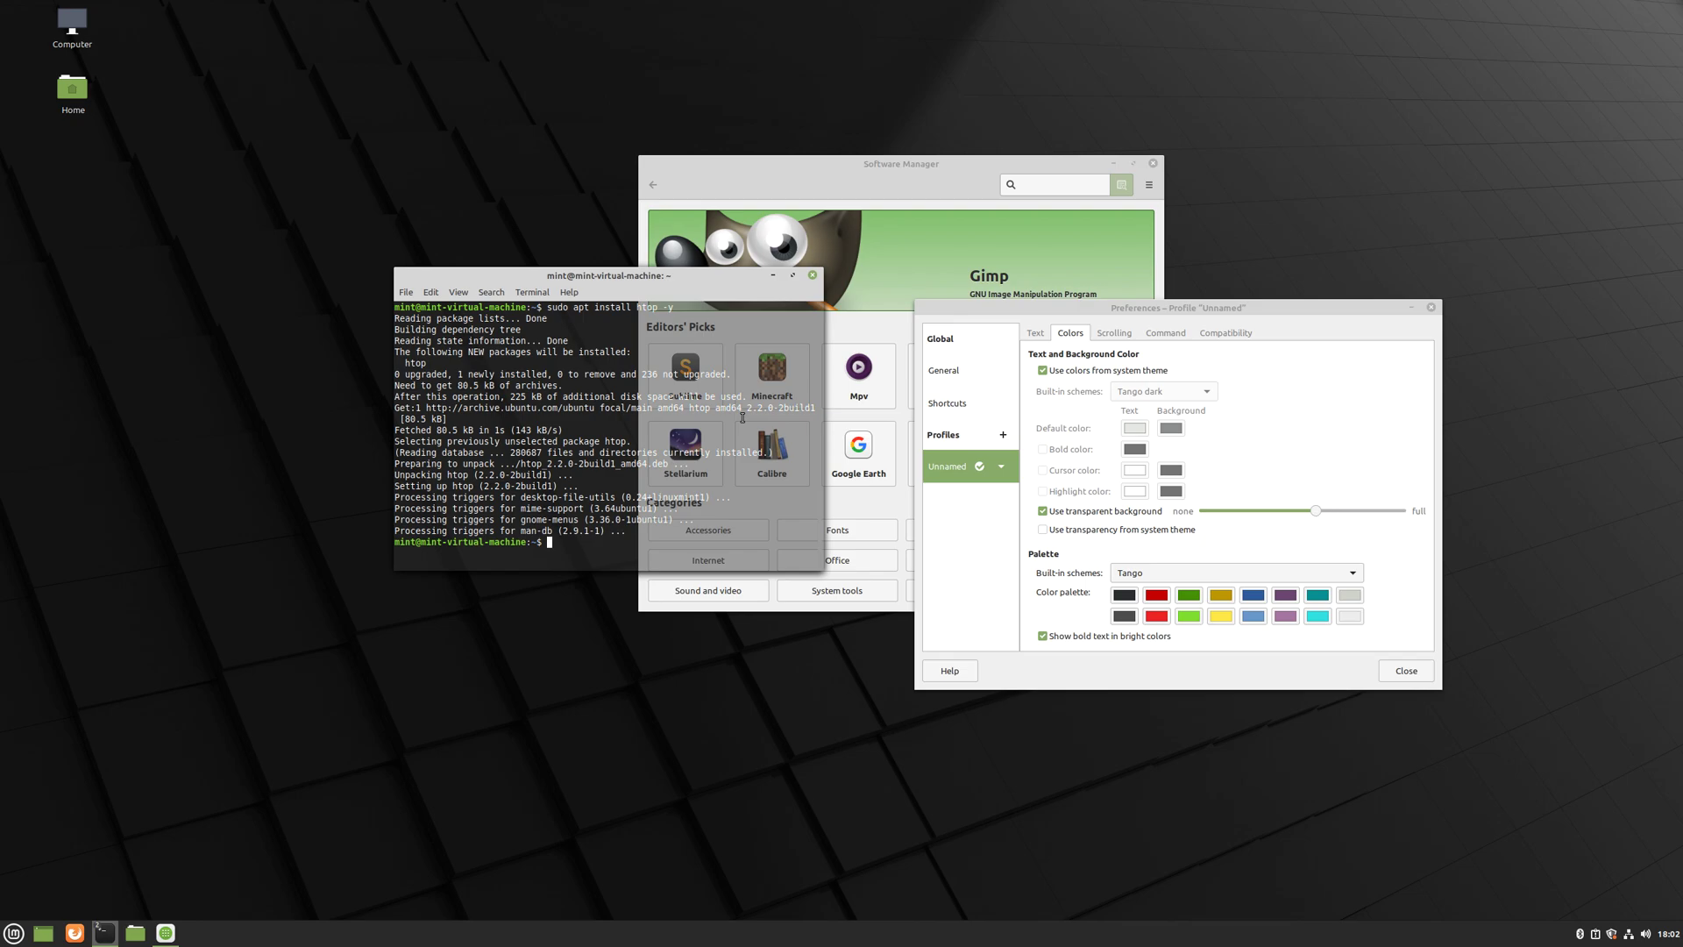
- Launch htop to view the running processes, then quit it with q
text(htop)
key(Return)
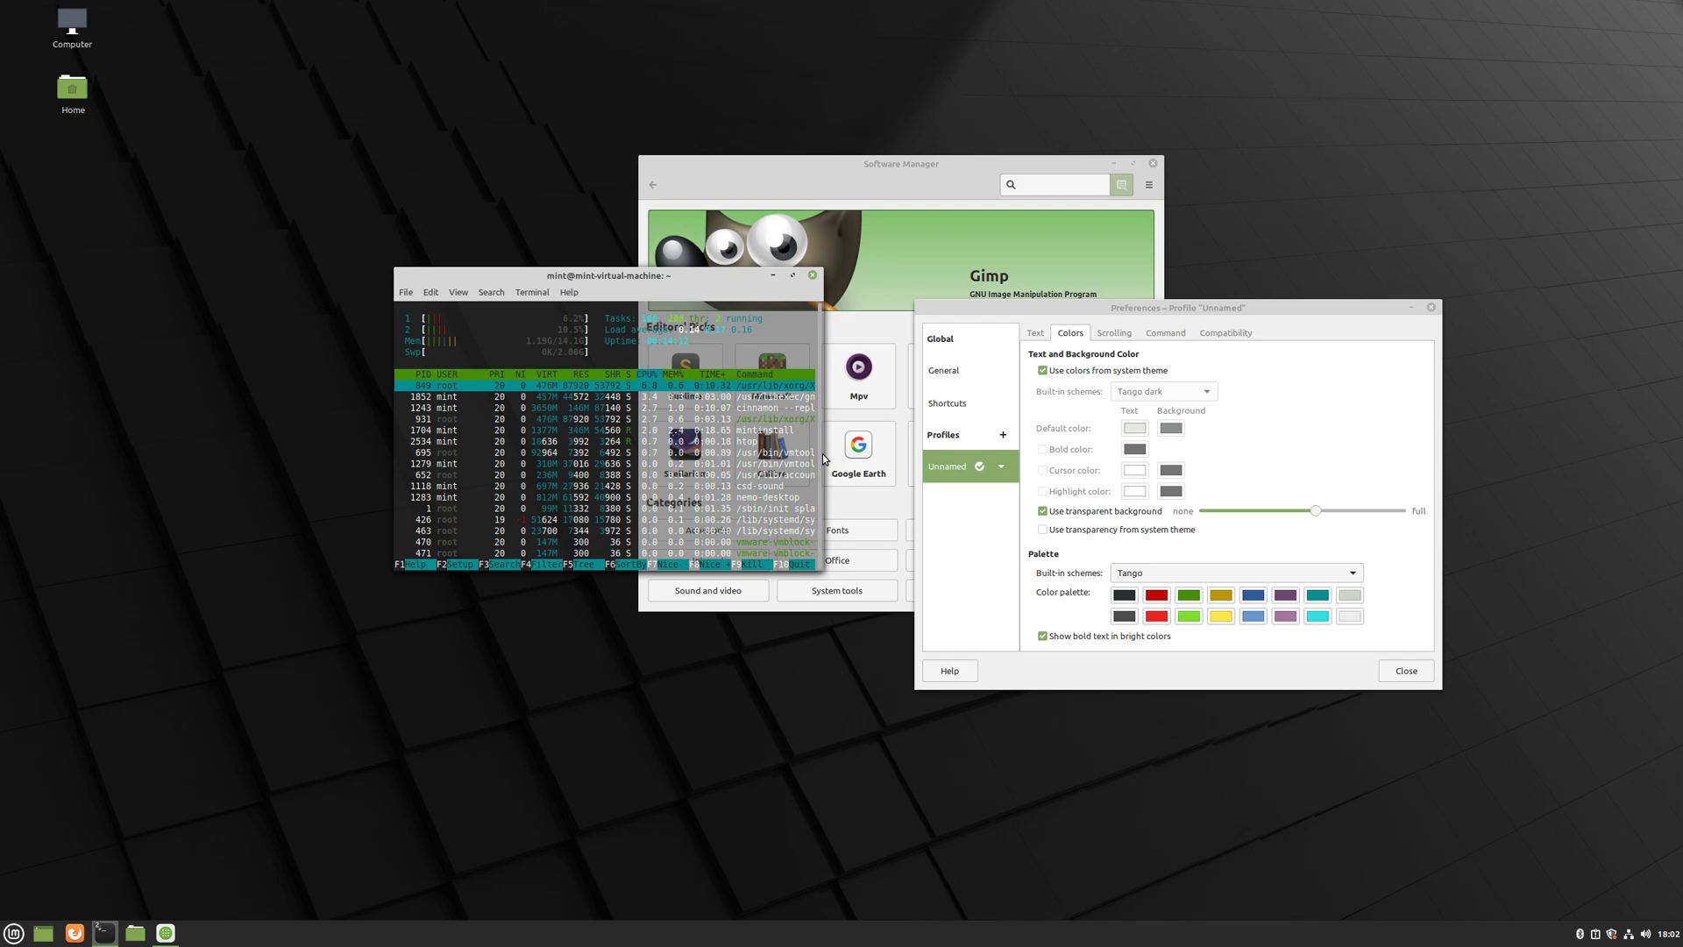
key(q)
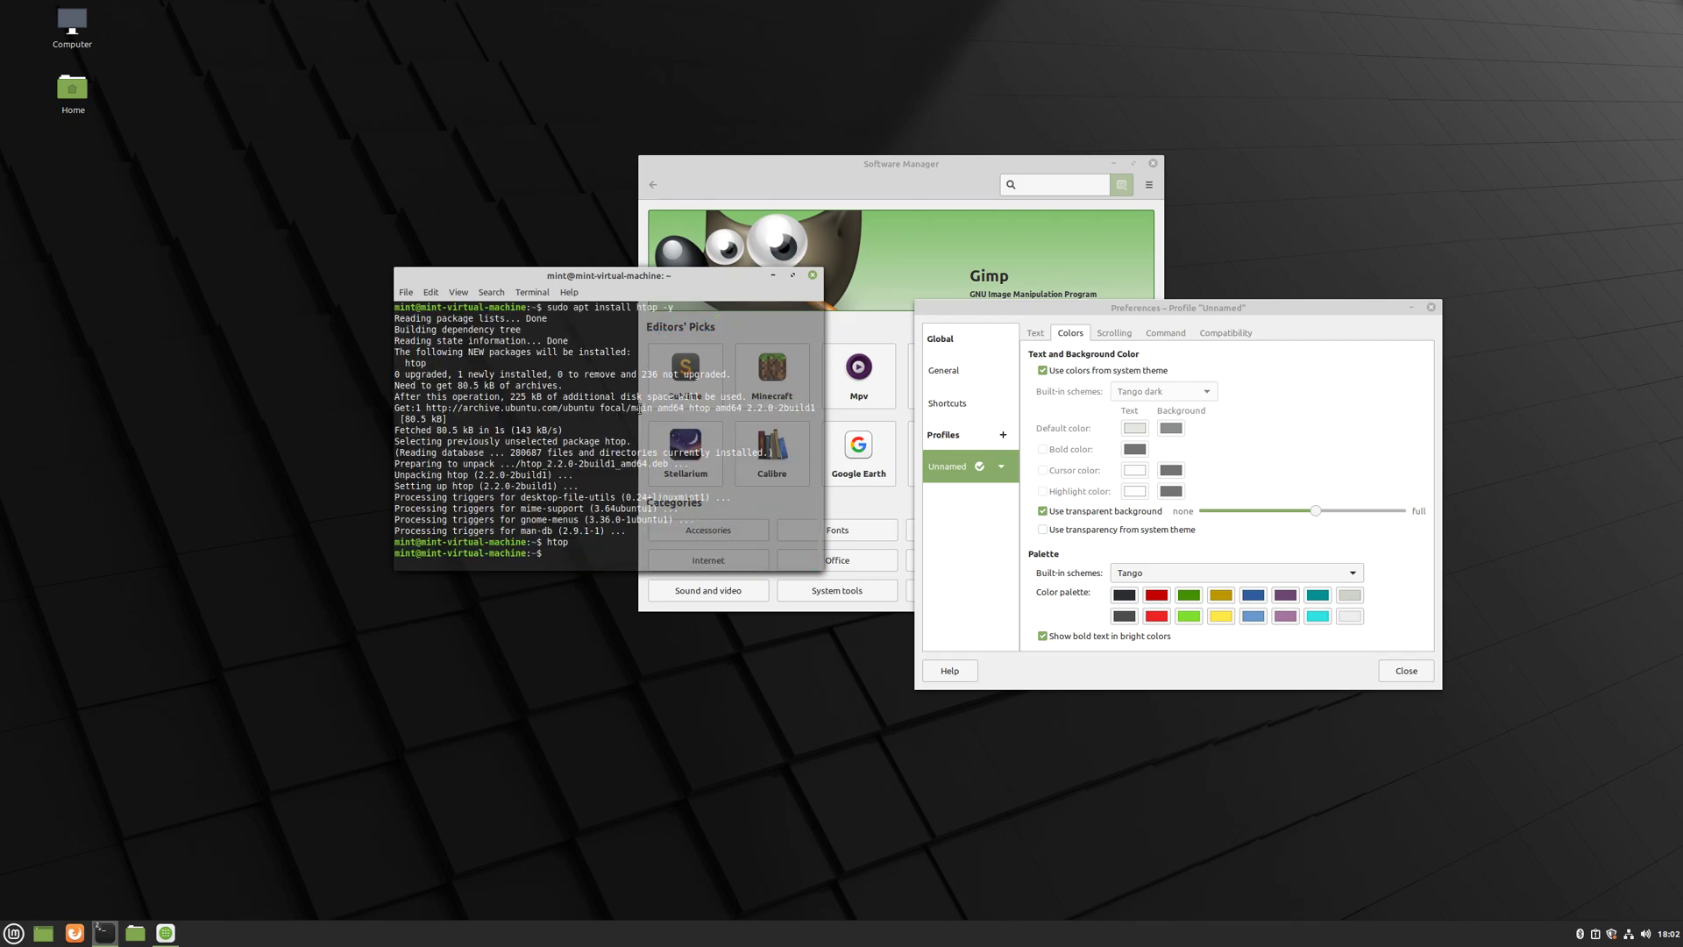
- Browse the Office category in the applications menu, then close the menu
click(13, 933)
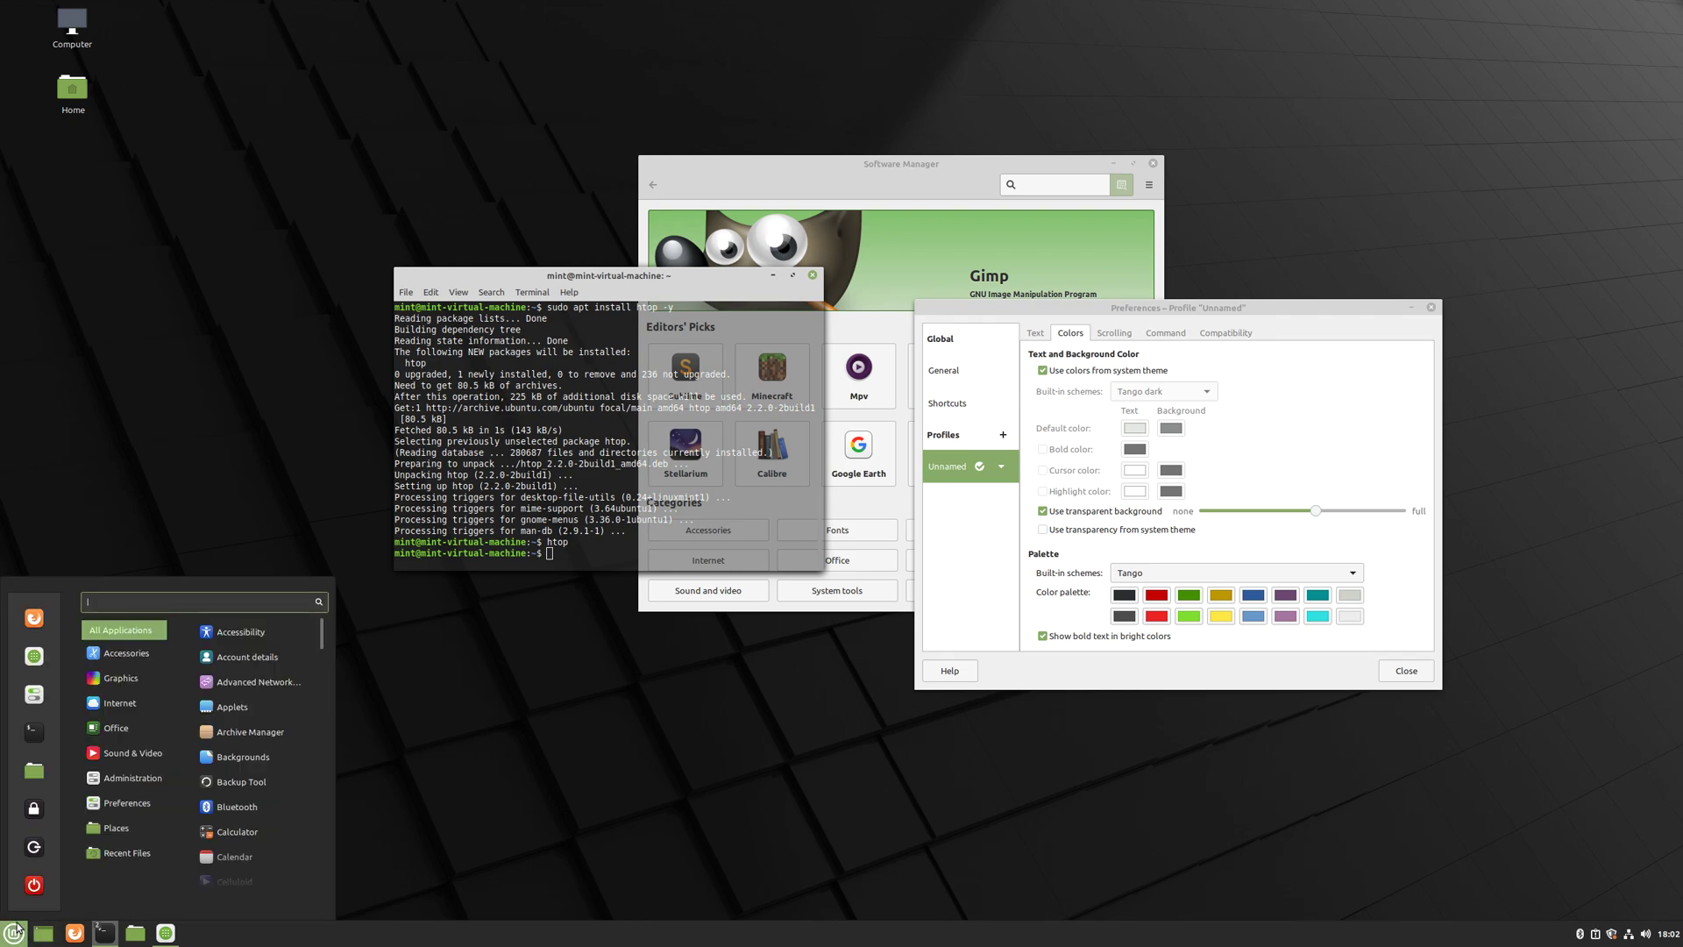
mouse_move(115, 734)
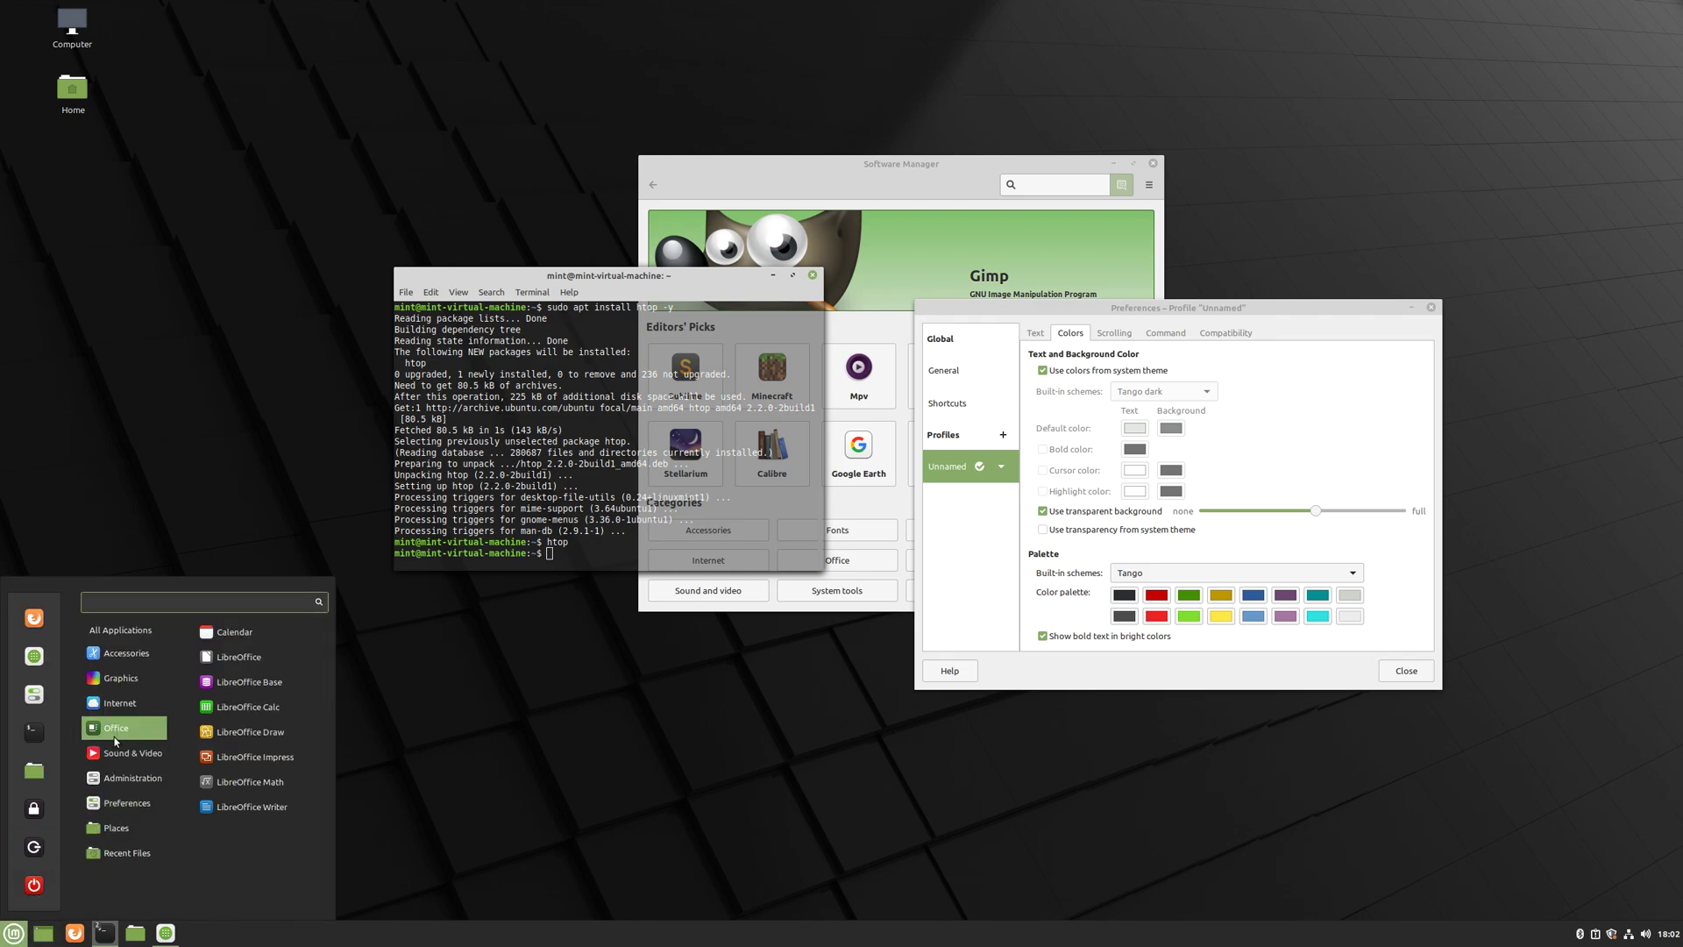
click(643, 535)
- Run 'libreoffice --version' and highlight the reported 6.4.7.2 version line
text(libreoffi)
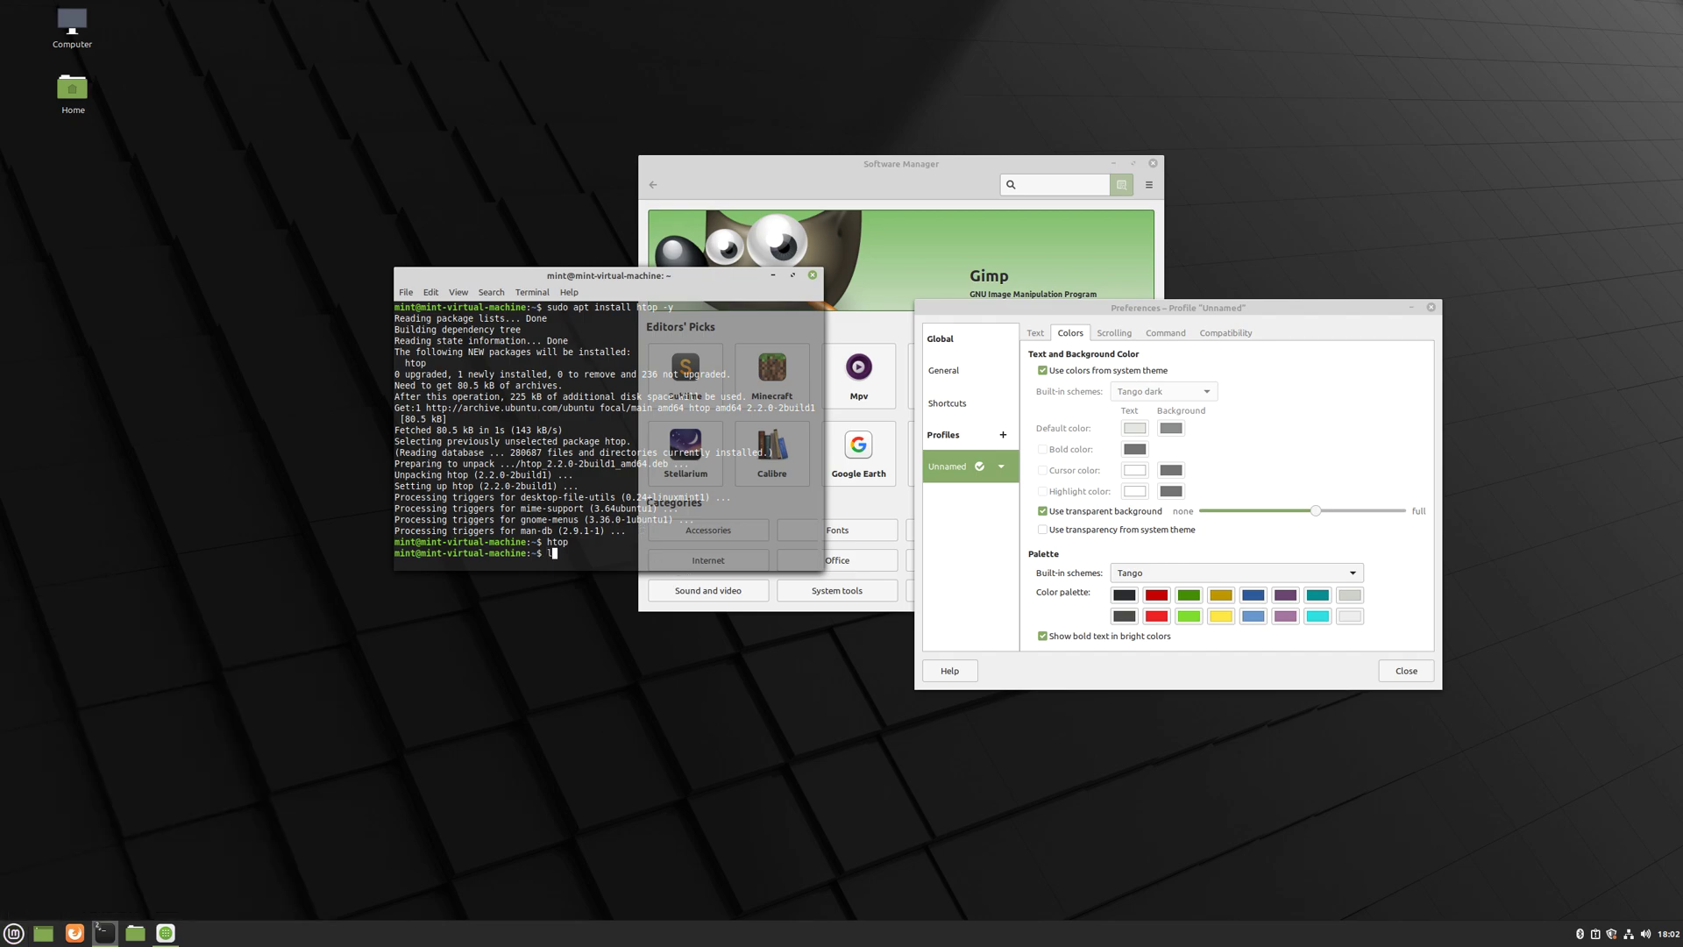
text(ce --versionb)
key(Left)
key(BackSpace)
key(Right)
key(Right)
key(Right)
key(Right)
key(Right)
key(Right)
key(Left)
key(Left)
key(Left)
key(Left)
key(Left)
text(-)
key(Return)
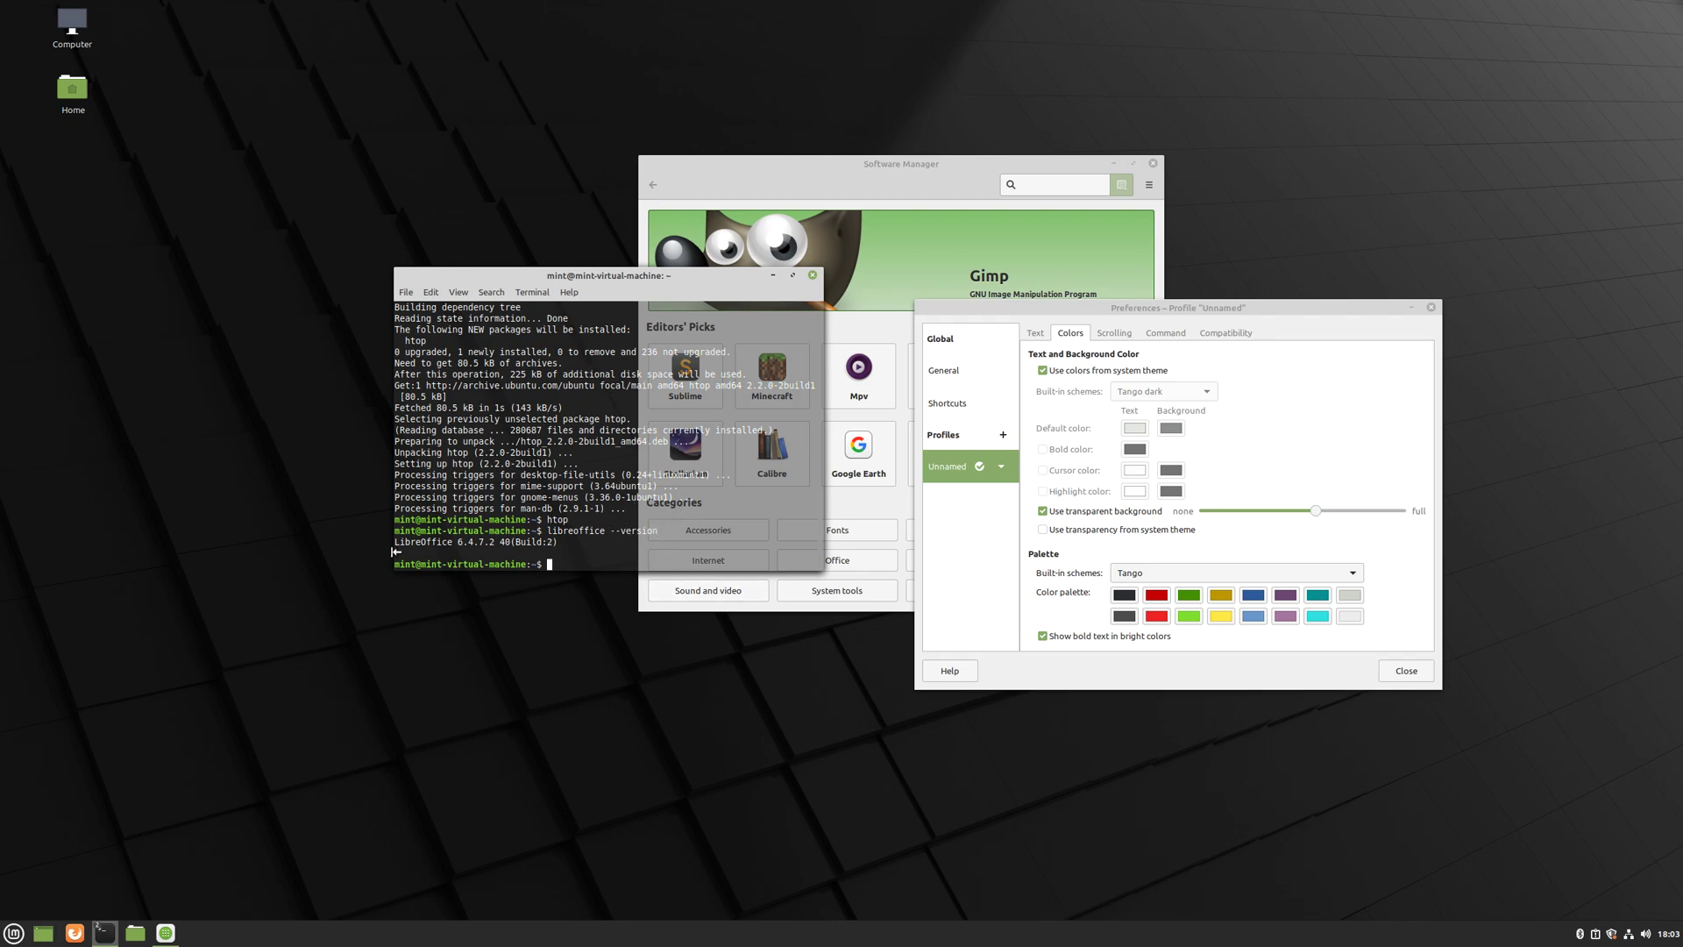
drag(396, 542, 566, 542)
- Run 'sudo apt update' to refresh the package lists, showing 236 upgradable packages
click(588, 569)
text(sudo apt update)
key(Return)
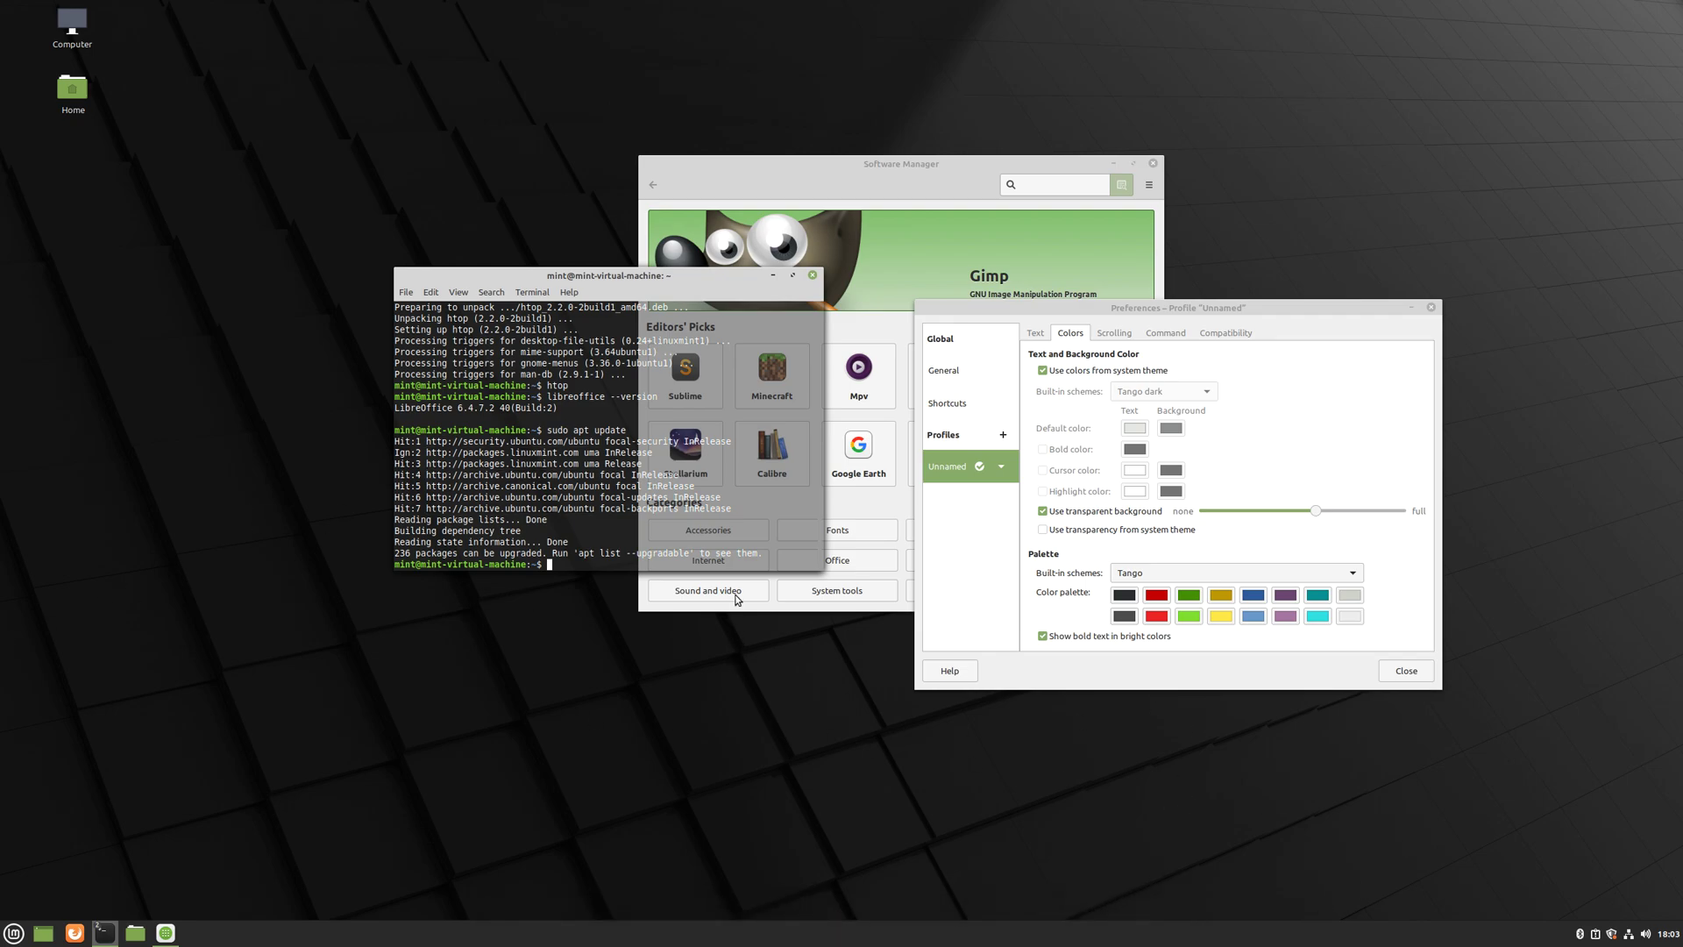
- Start an update check in Update Manager, then narrow the terminal and select its final output
click(1611, 936)
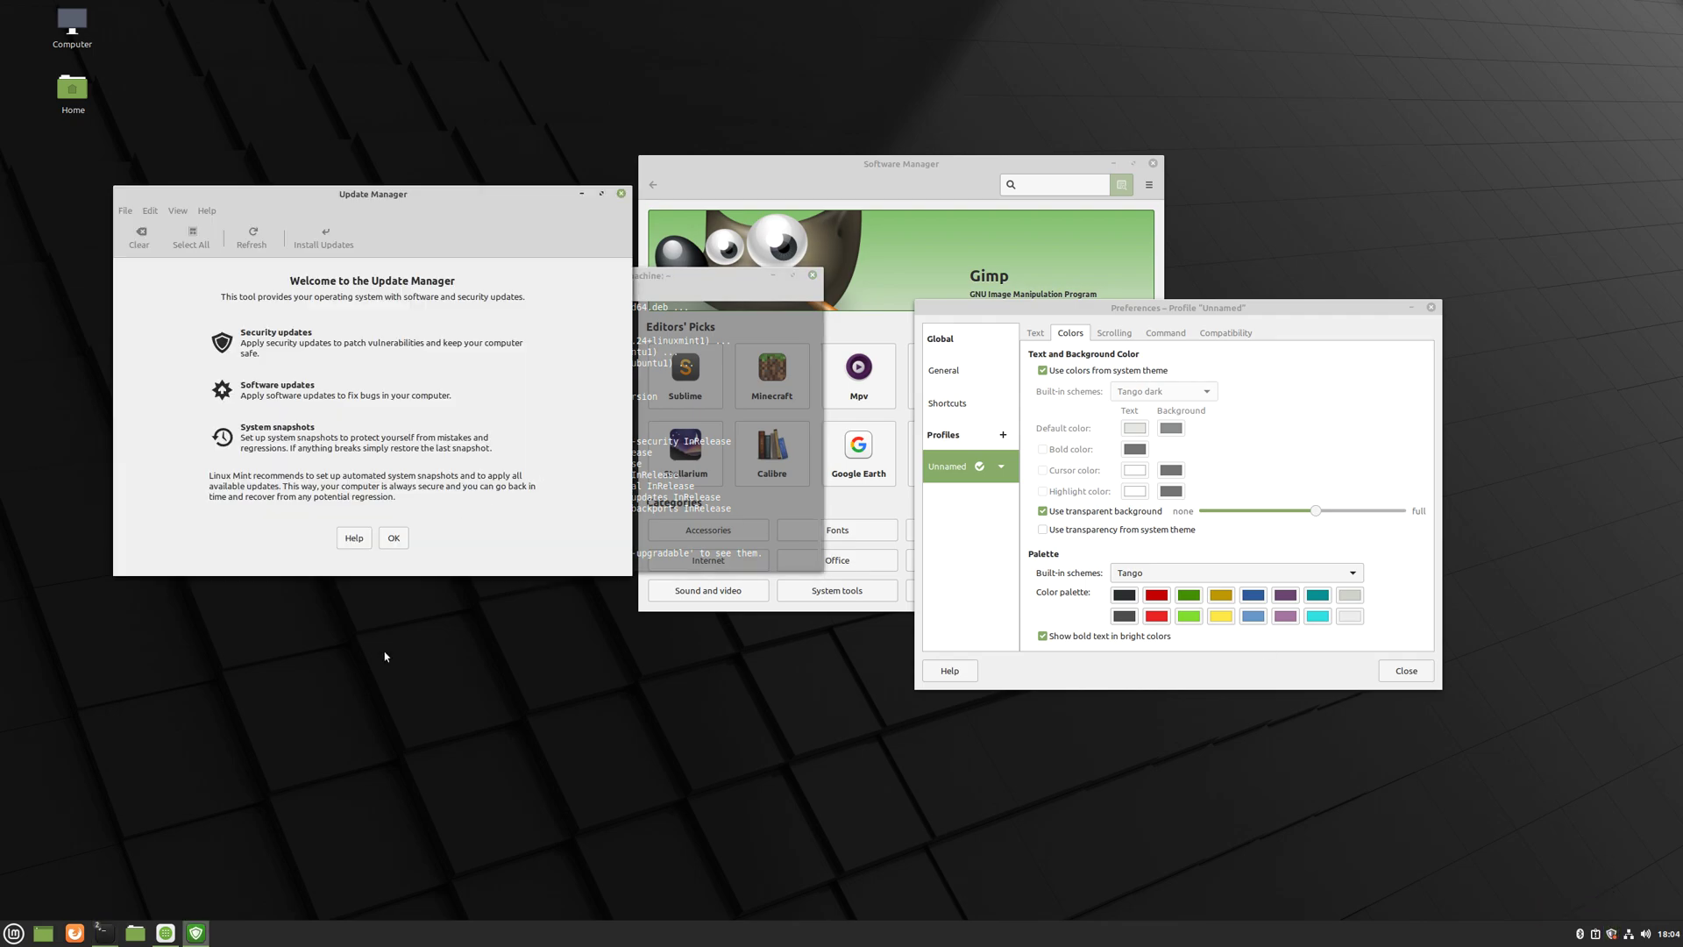
click(395, 543)
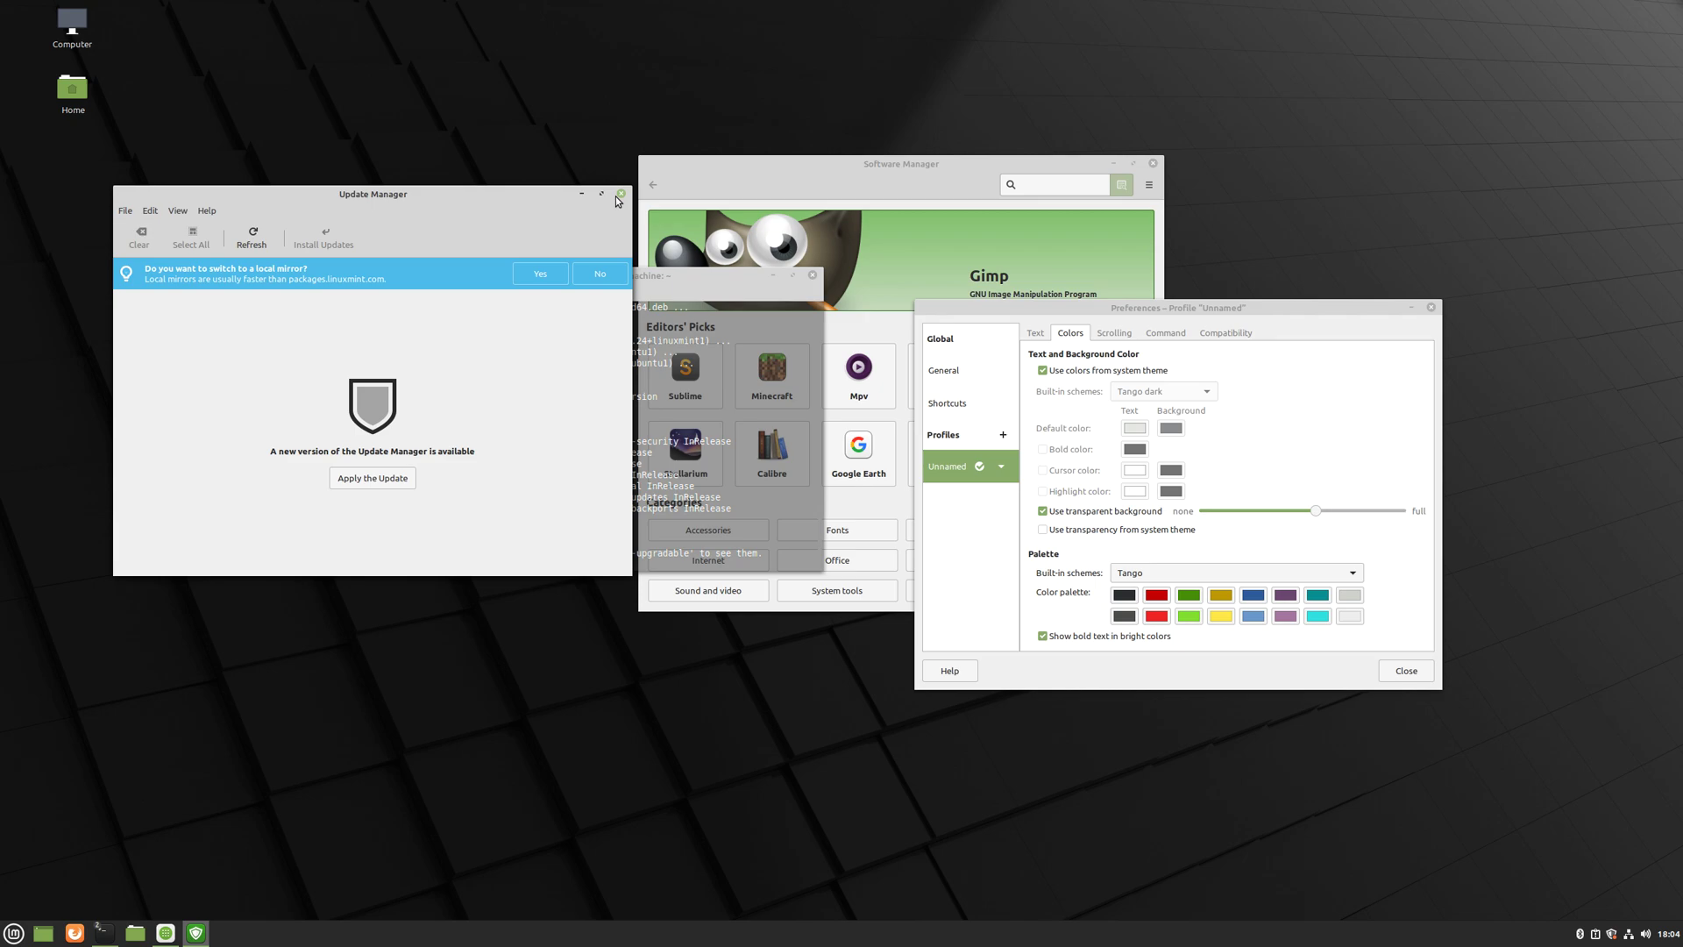
click(703, 495)
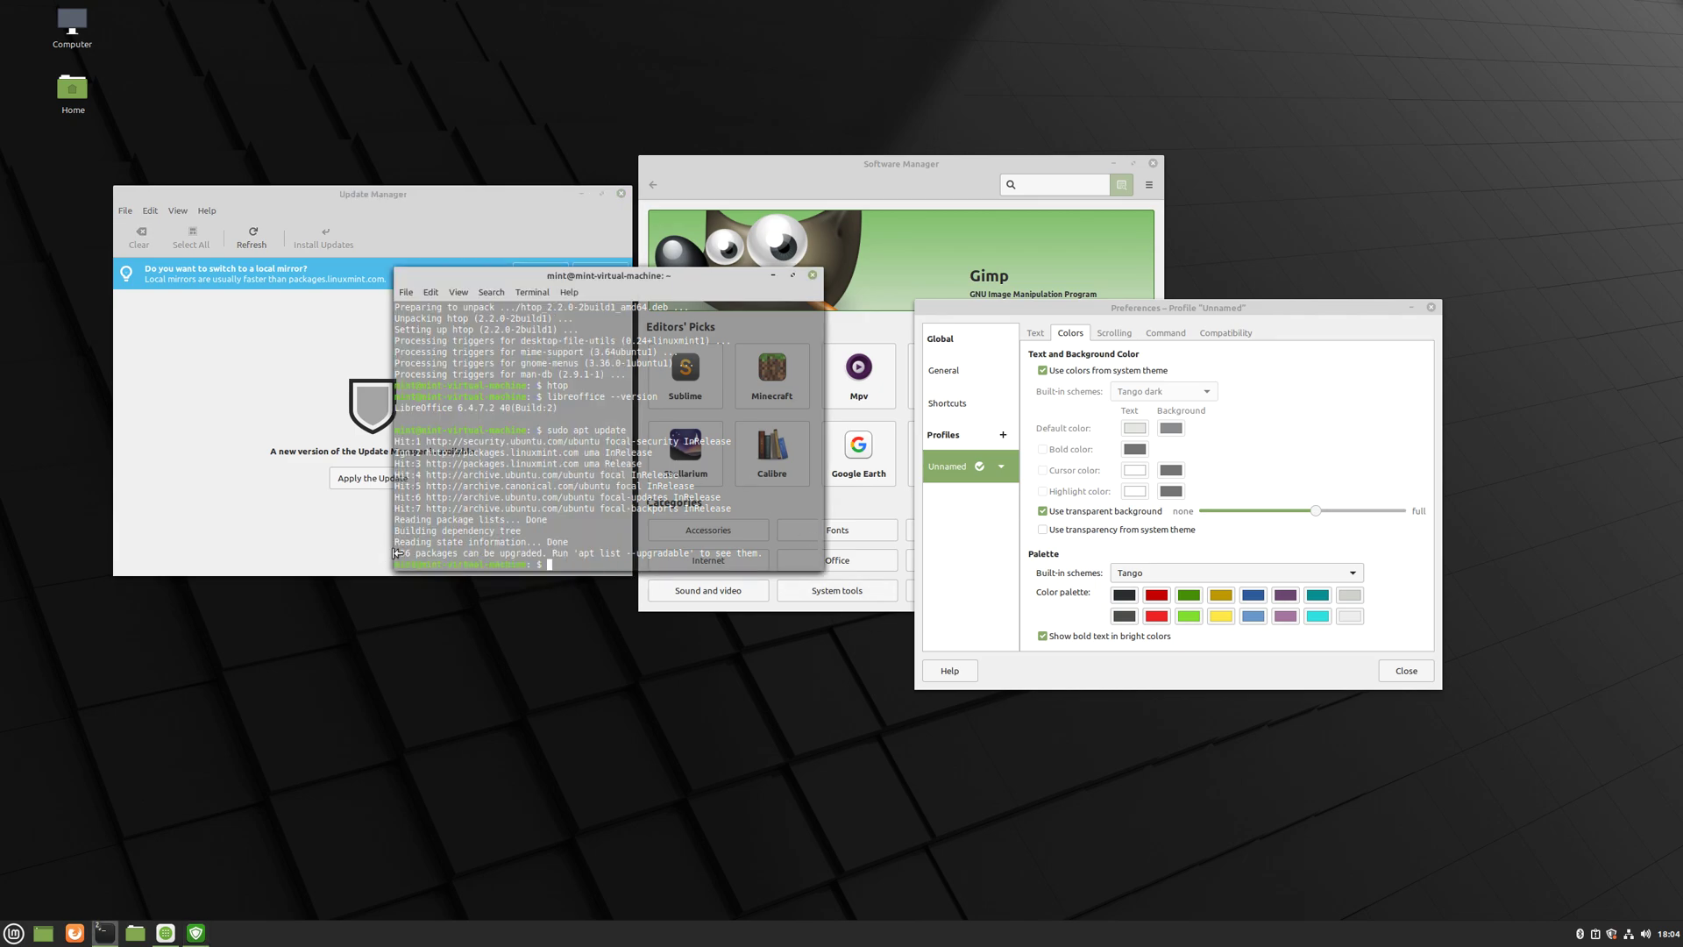
mouse_move(394, 554)
mouse_down()
mouse_move(471, 550)
mouse_move(382, 544)
mouse_up()
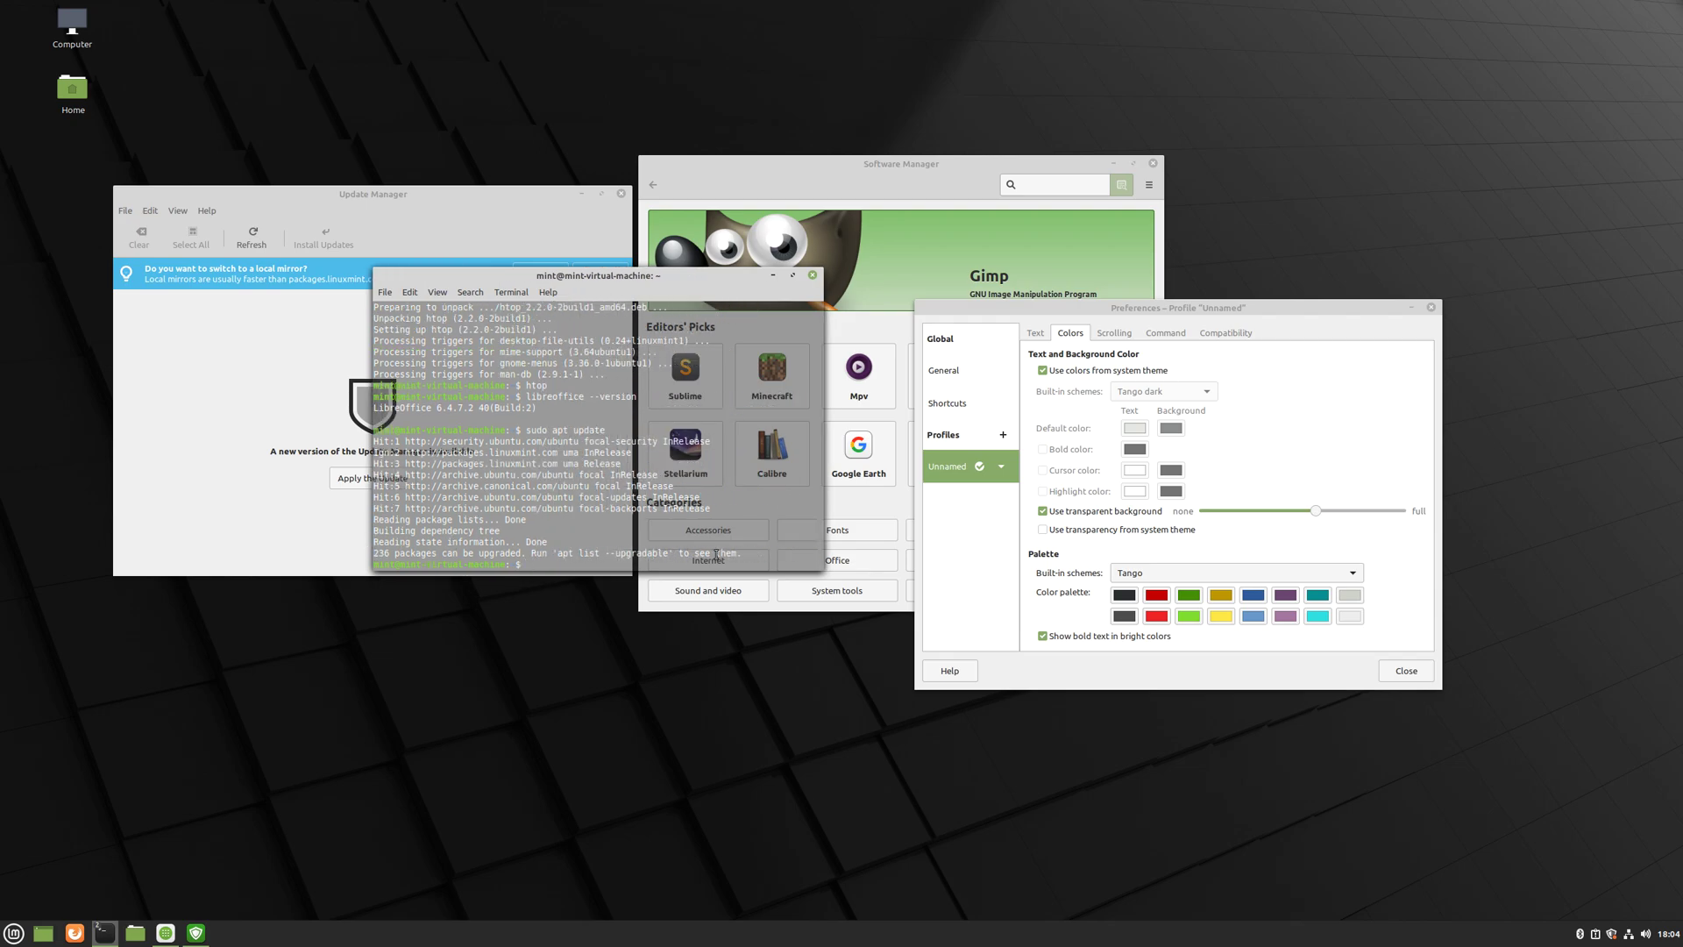
drag(667, 553, 375, 541)
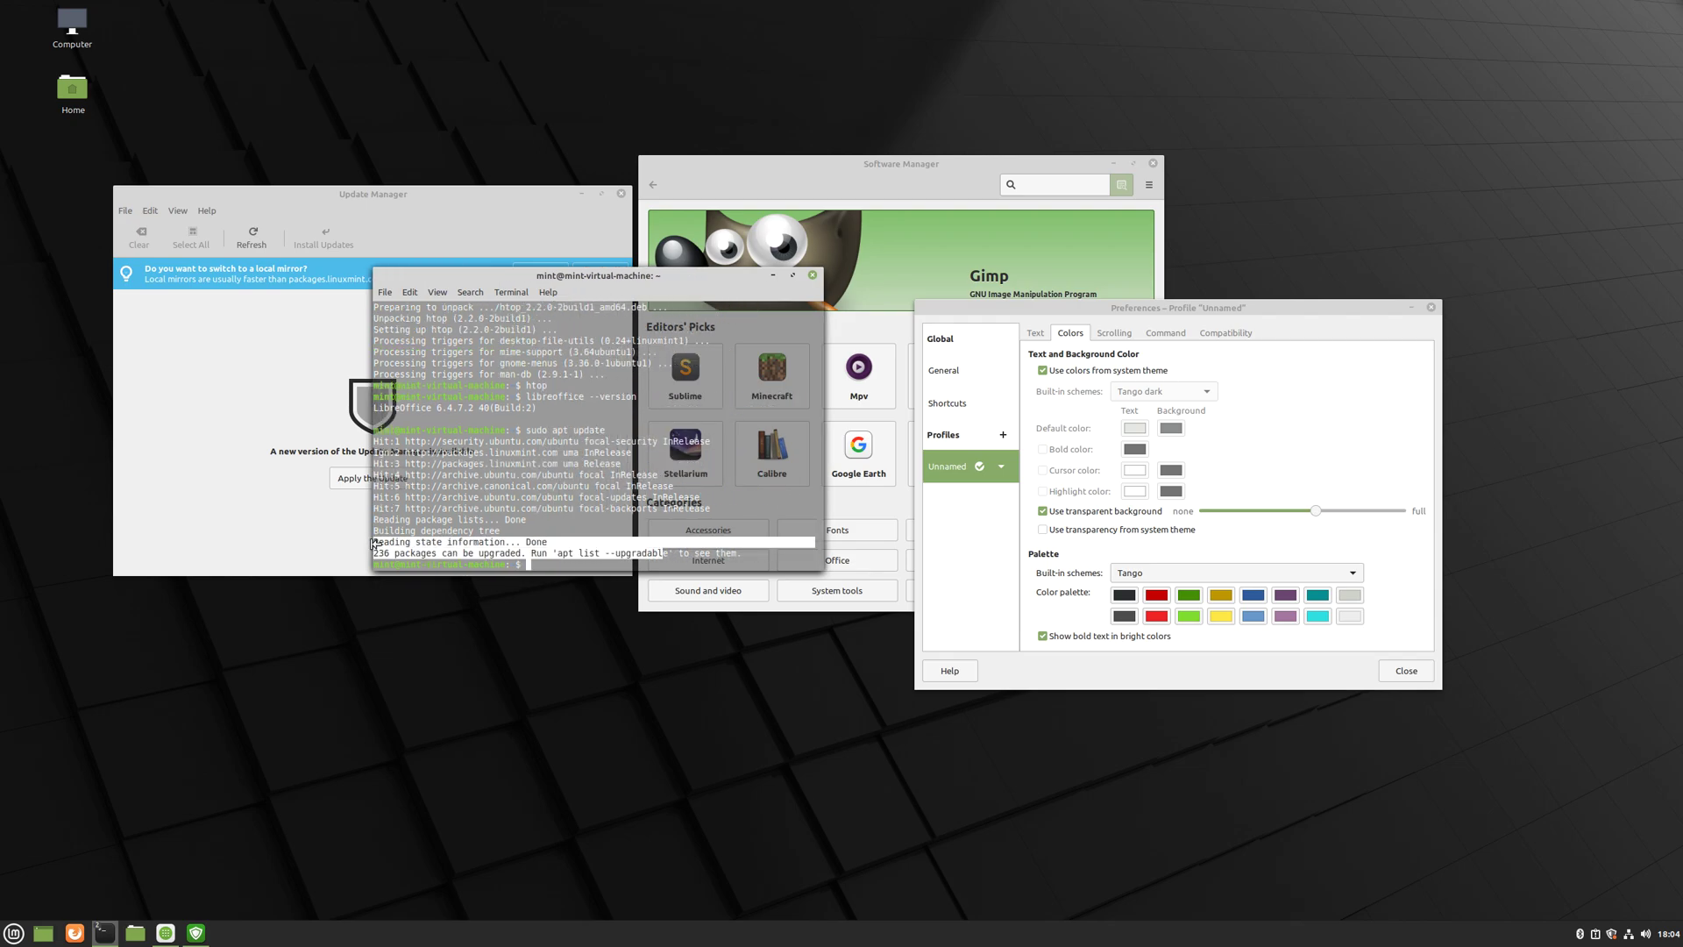
- Close the terminal, Update Manager and the terminal profile preferences
click(814, 276)
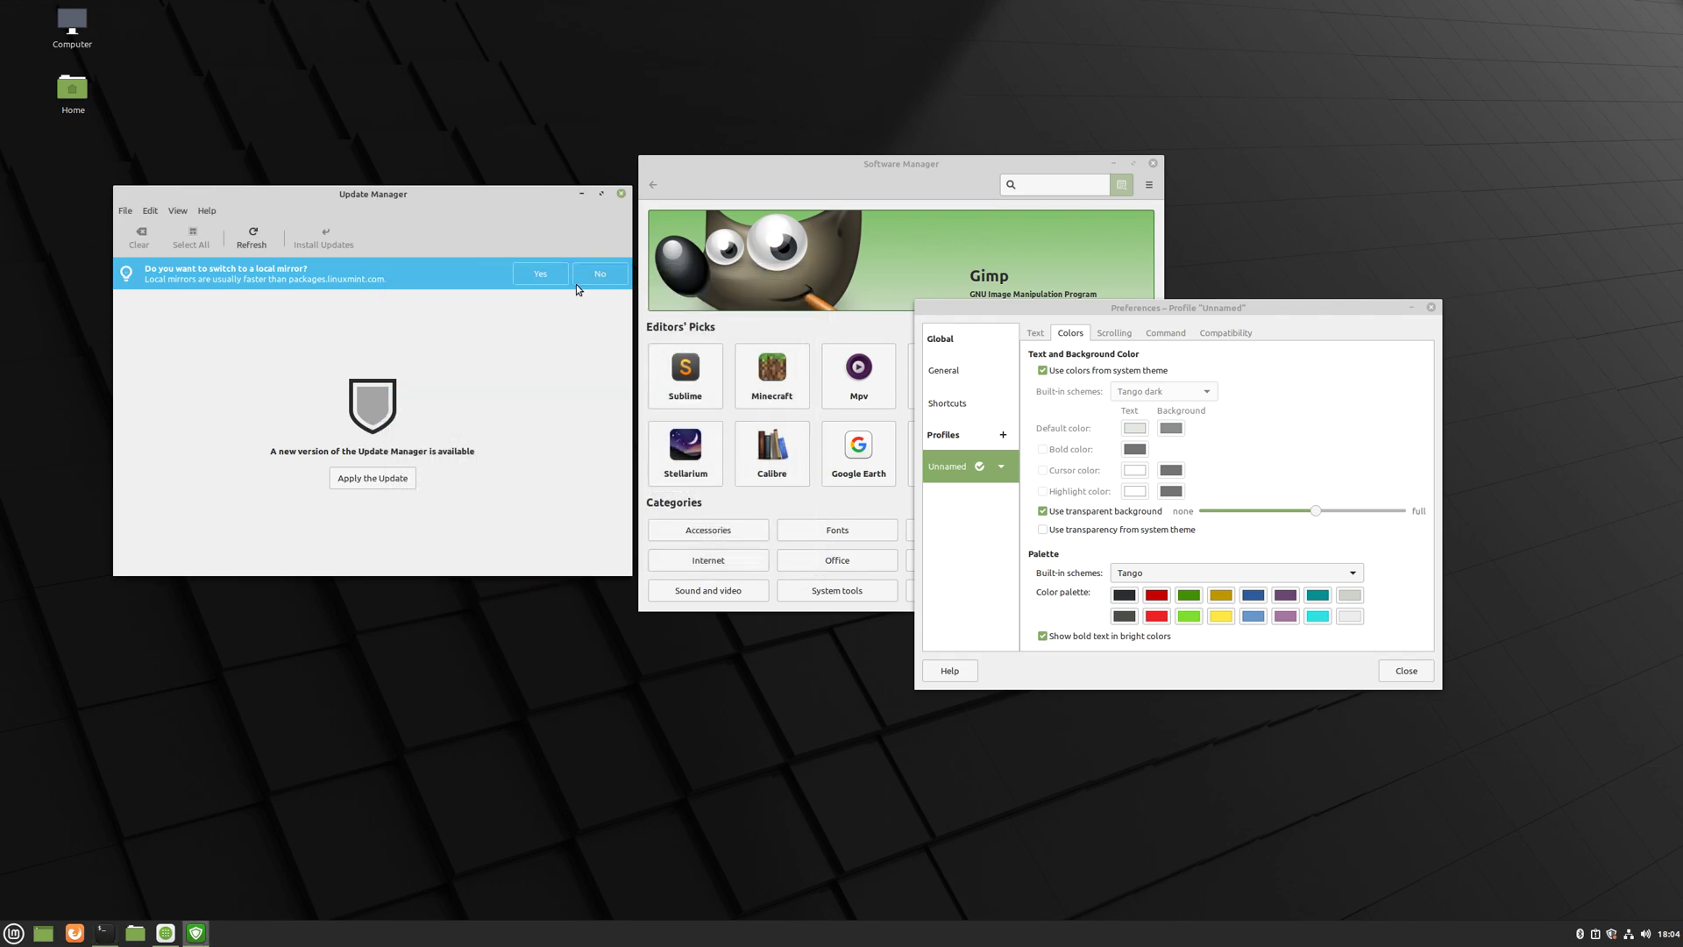
click(620, 195)
click(1420, 666)
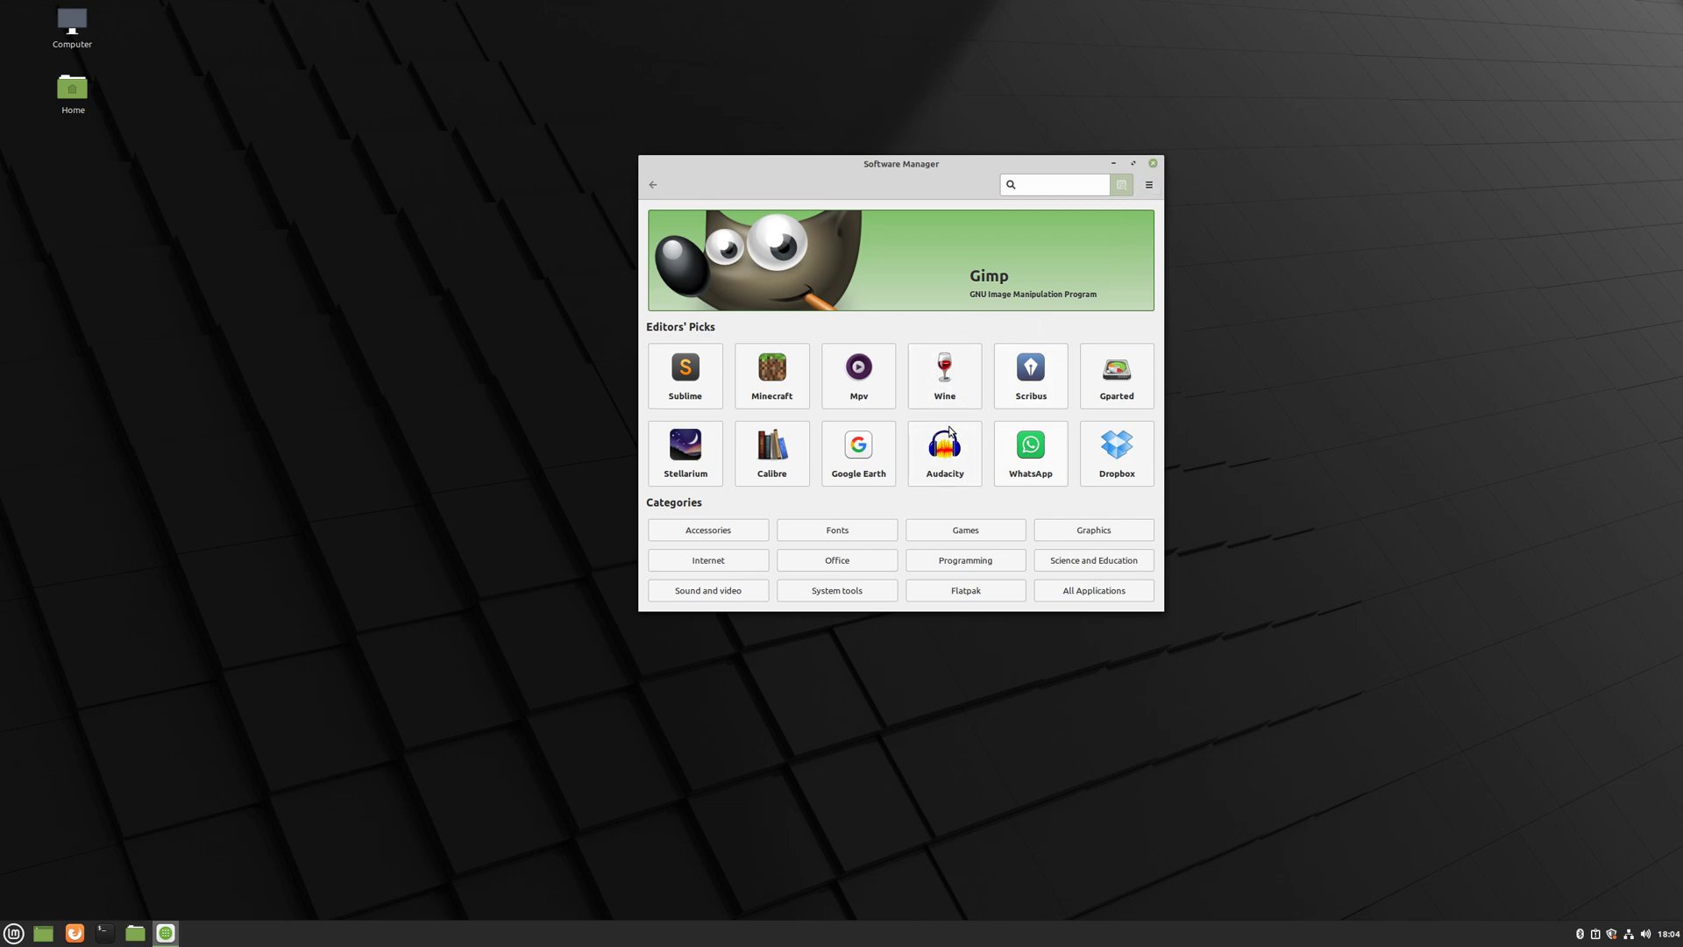
- Install Wine from Software Manager, accepting the additional upgrades and entering the account password
click(951, 376)
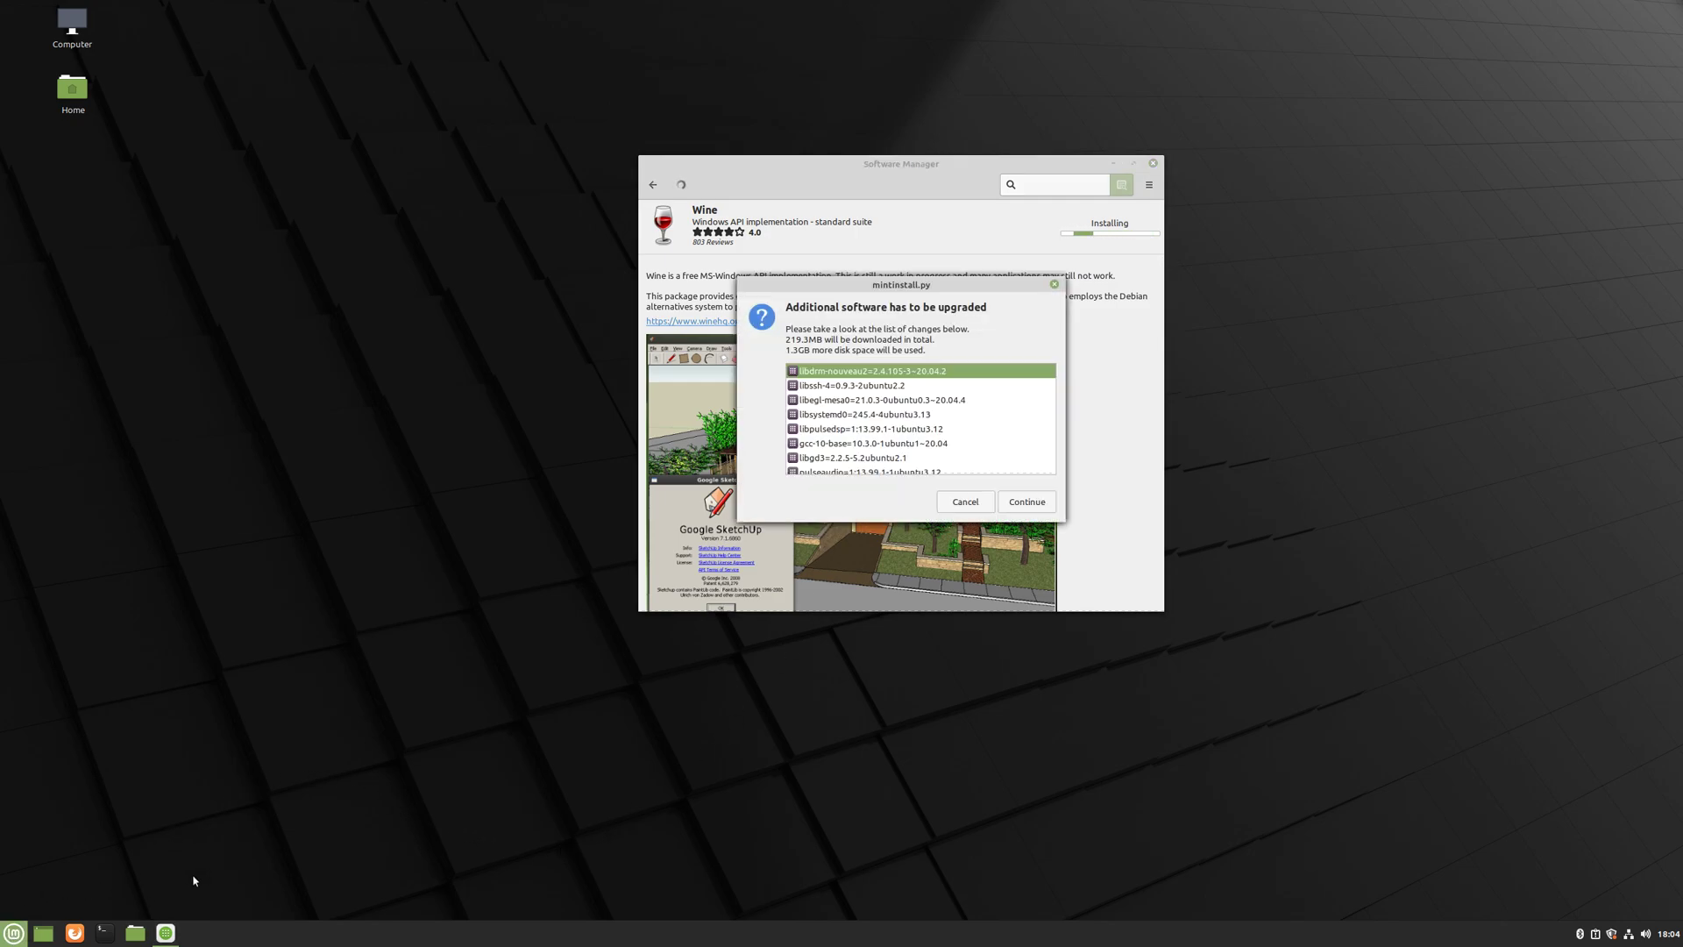
click(1027, 501)
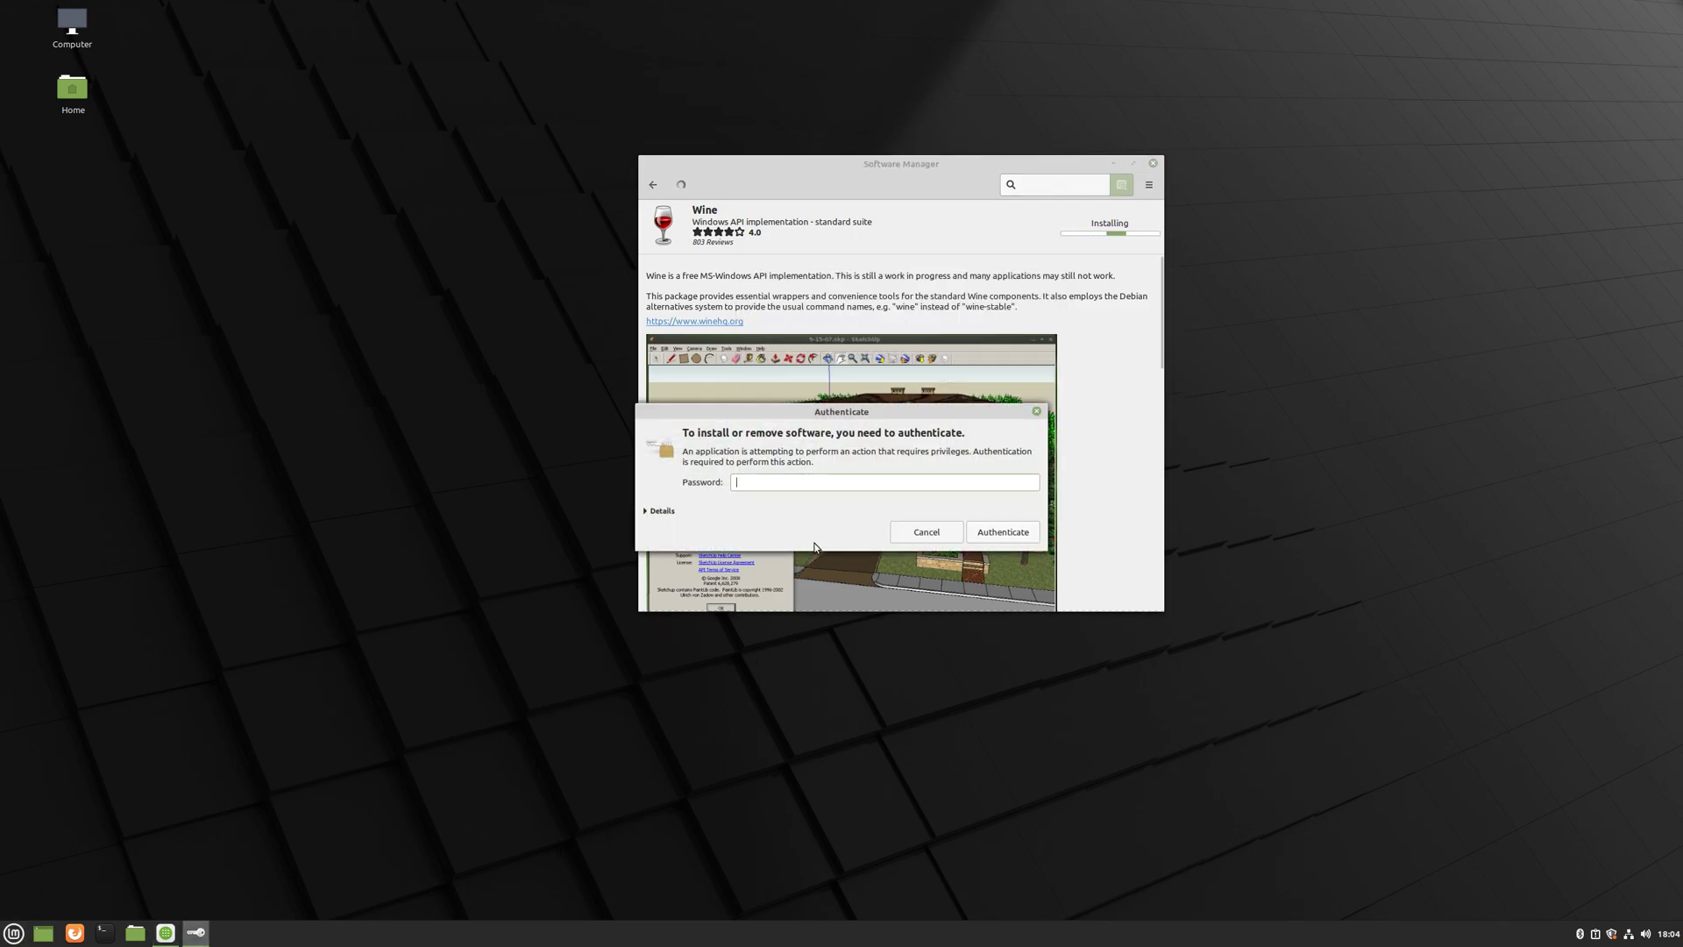
text(******)
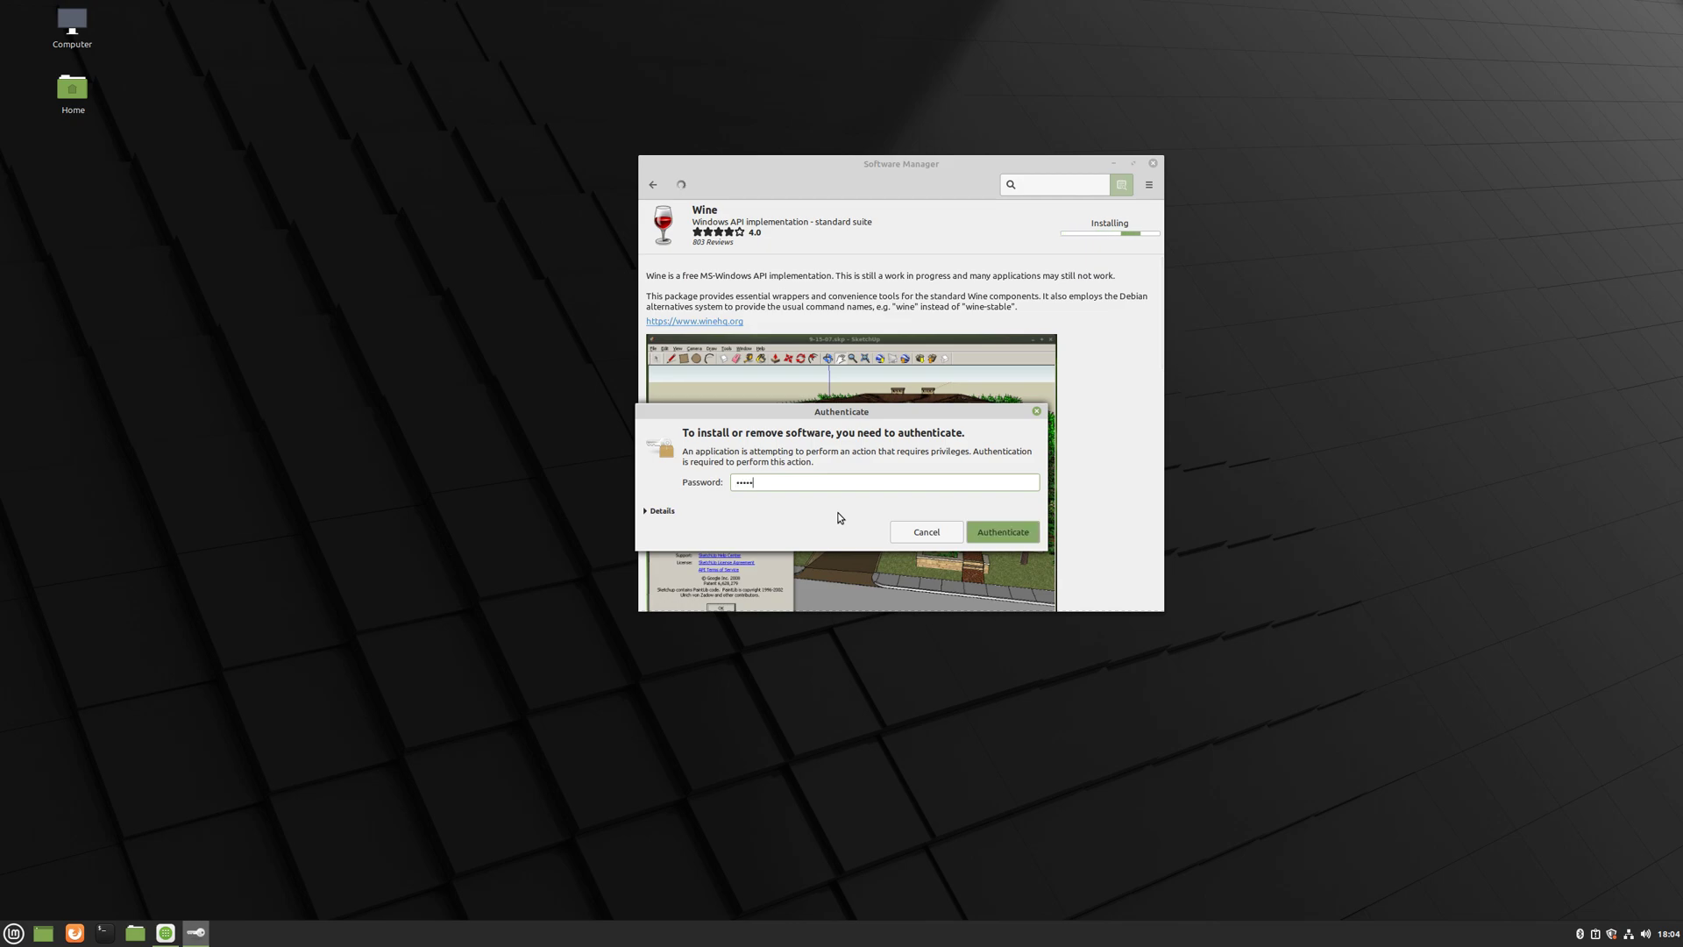
key(Return)
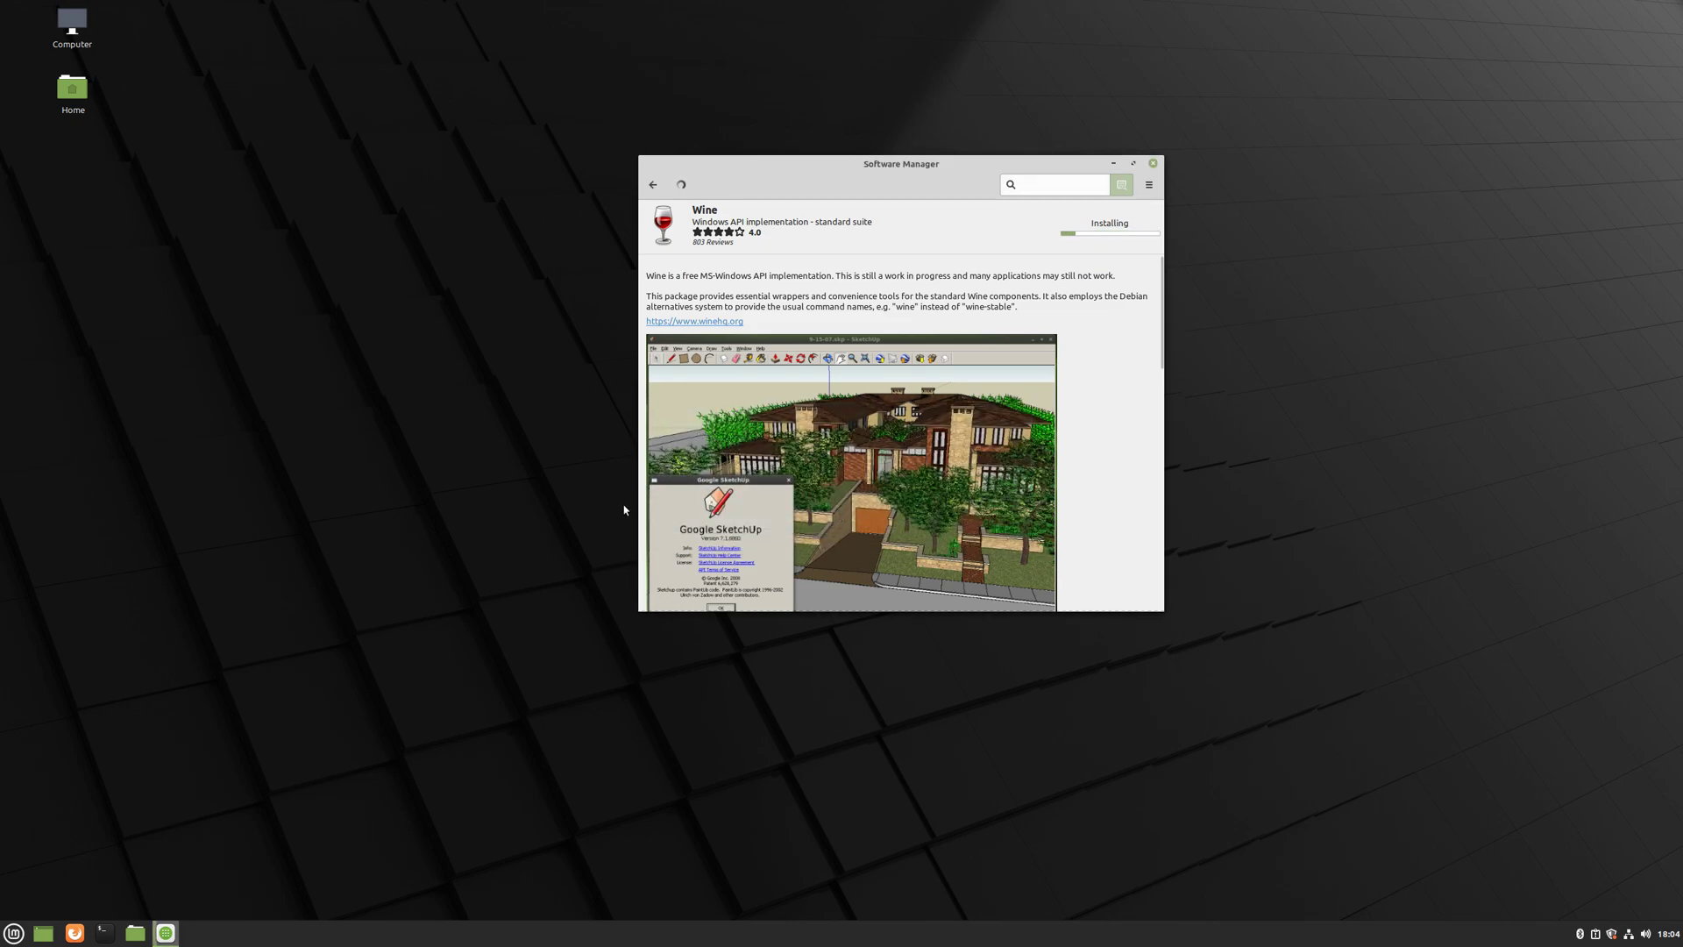
click(21, 933)
- Launch Hypnotix from the Sound & Video category of the applications menu
mouse_move(123, 853)
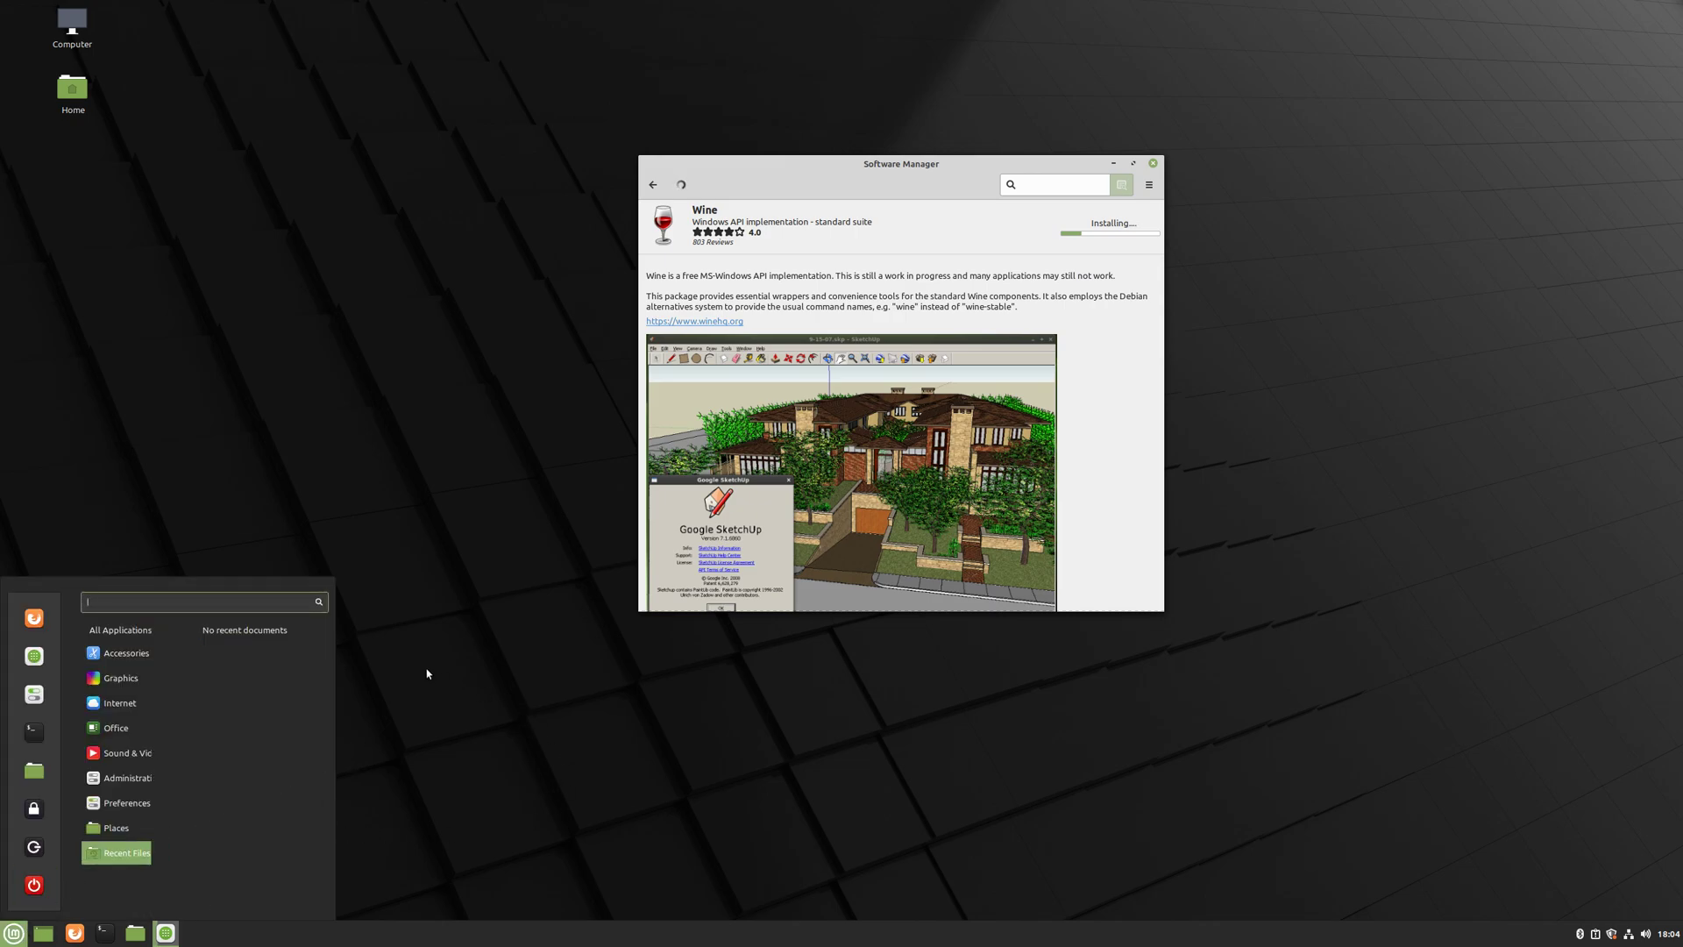
mouse_move(137, 779)
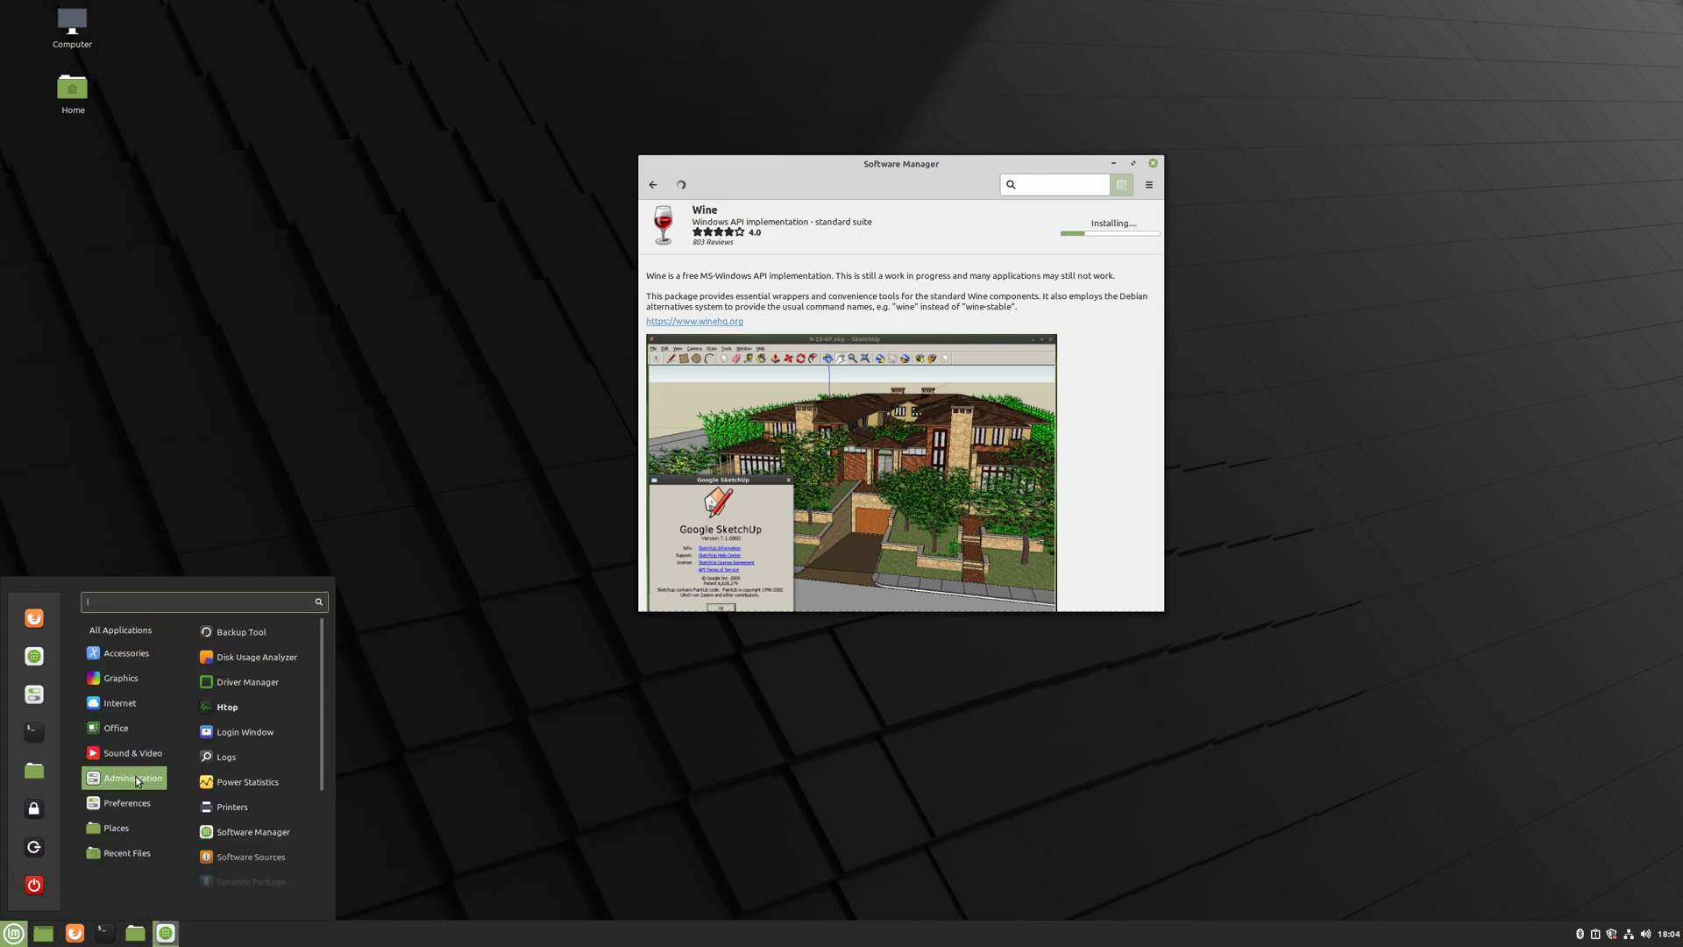
scroll(236, 771, down, 3)
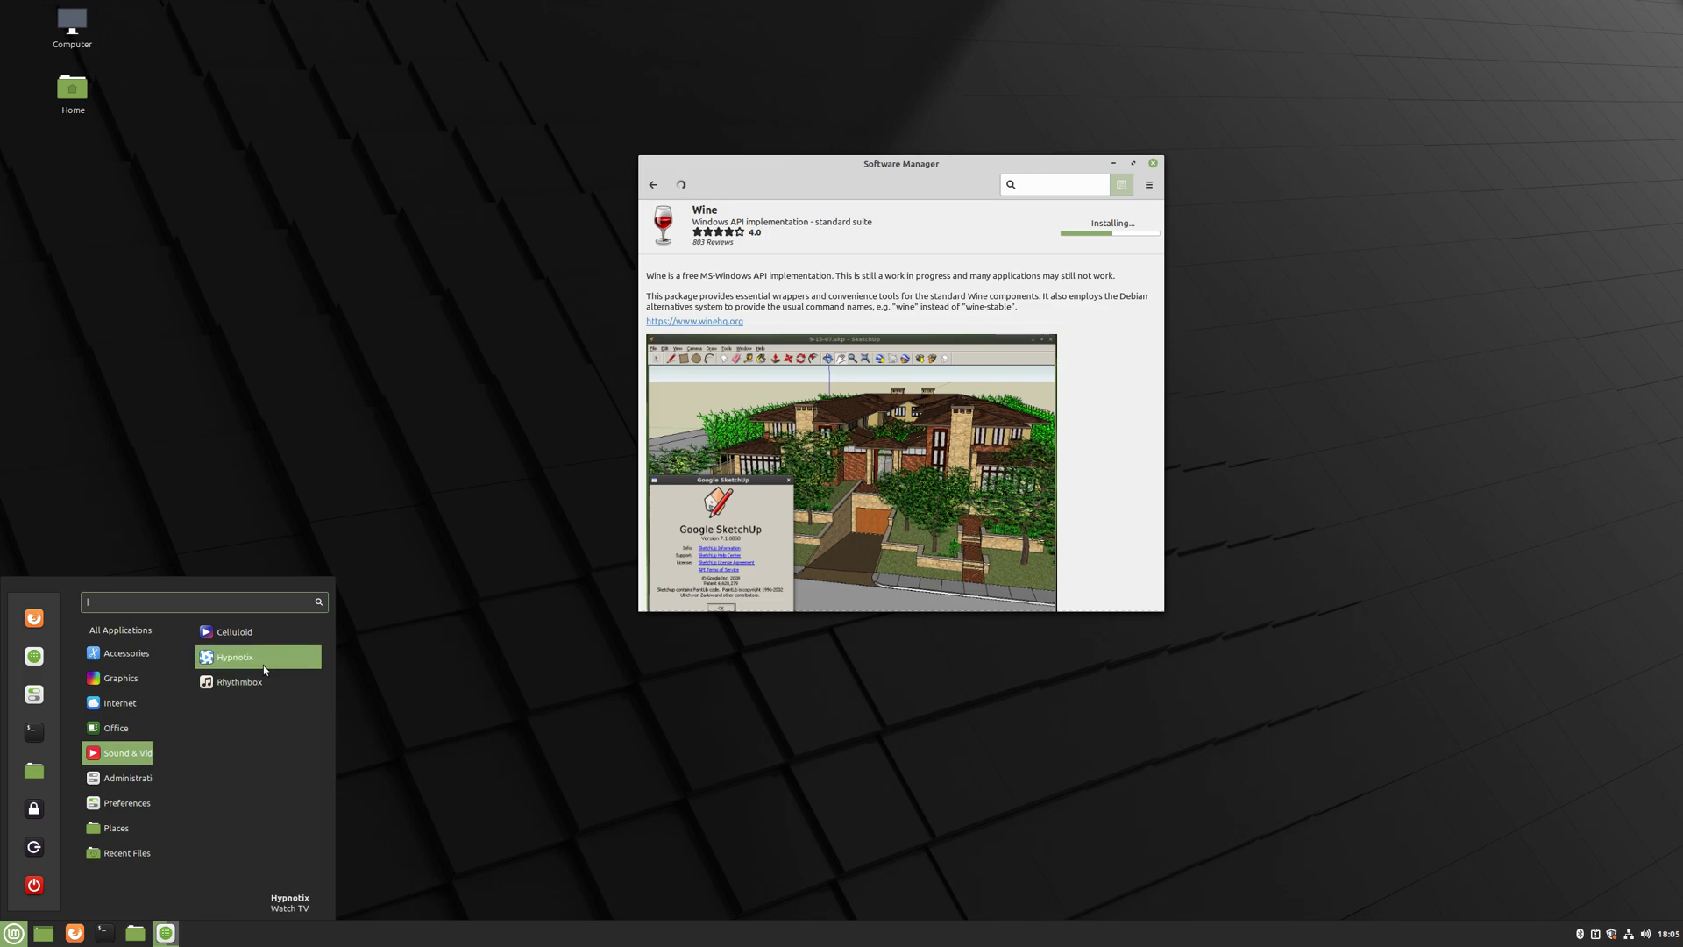
click(251, 655)
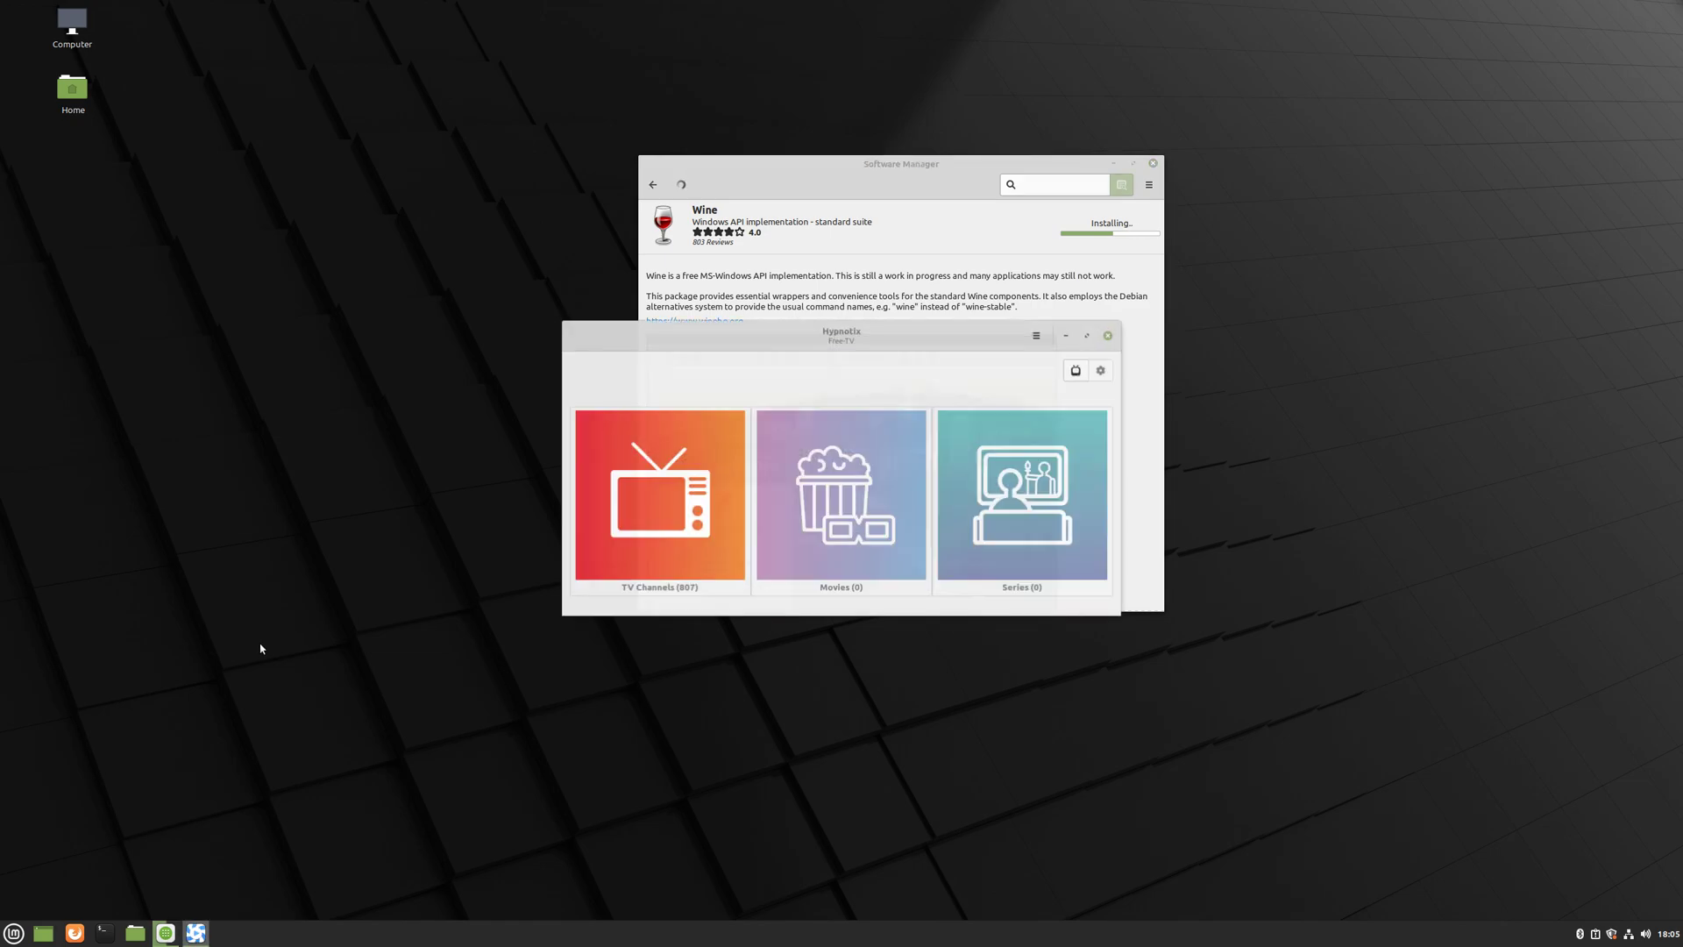
- Play CNN from Hypnotix's USA (18) TV channel list, then close Hypnotix
click(676, 542)
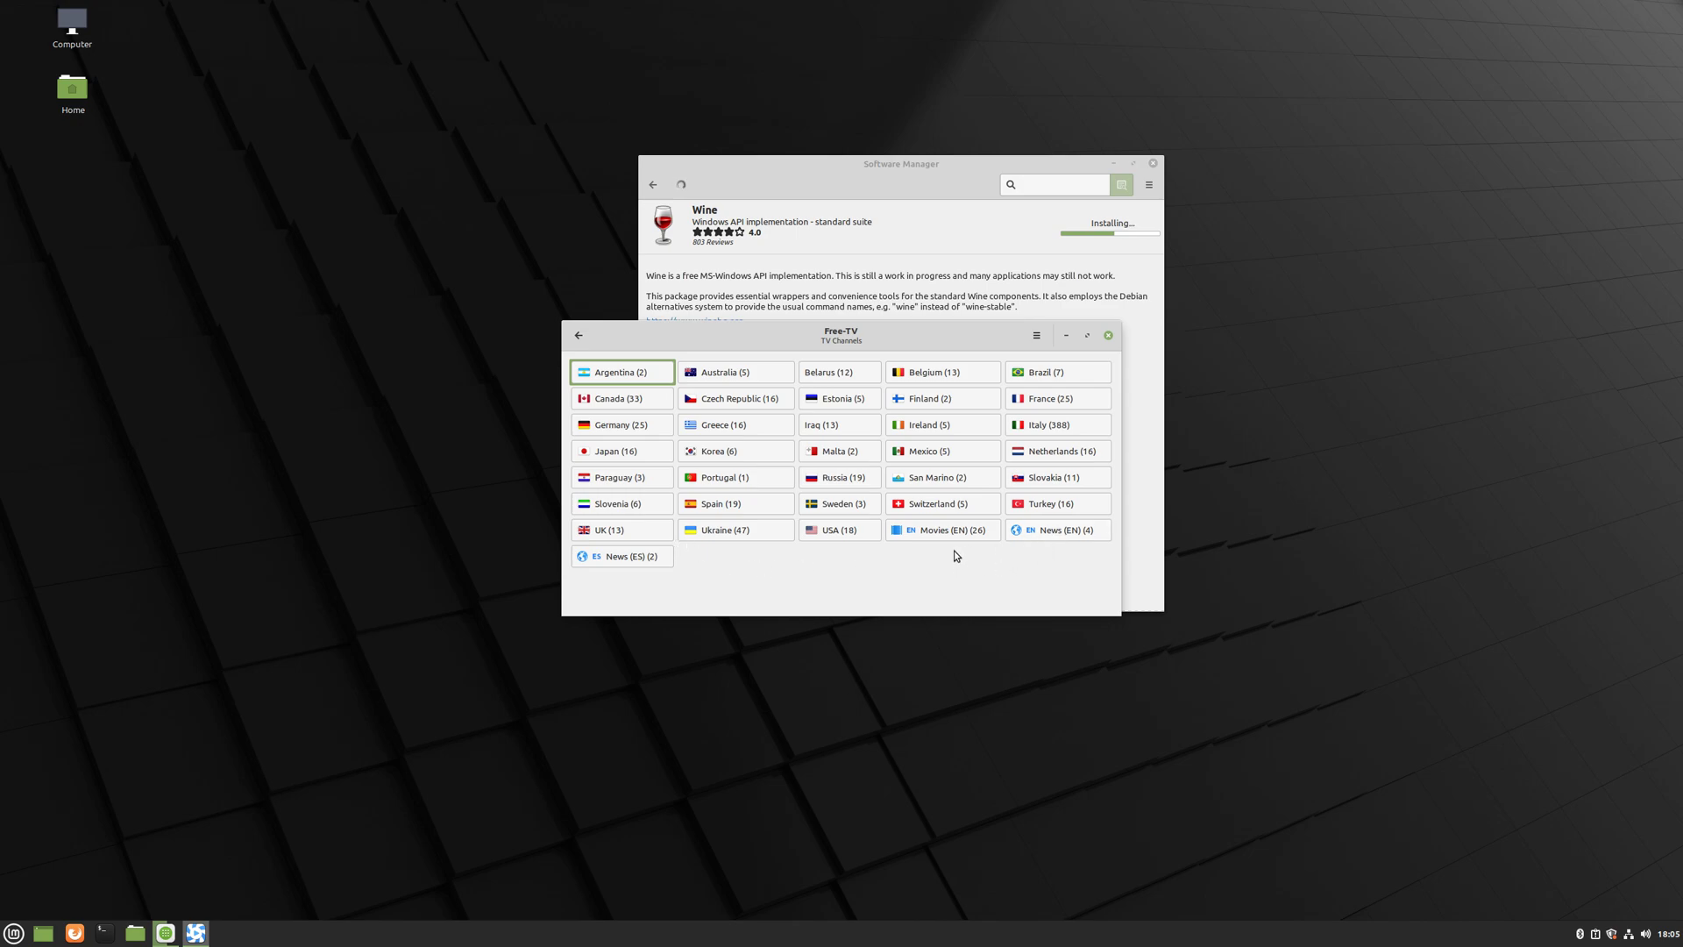
click(825, 533)
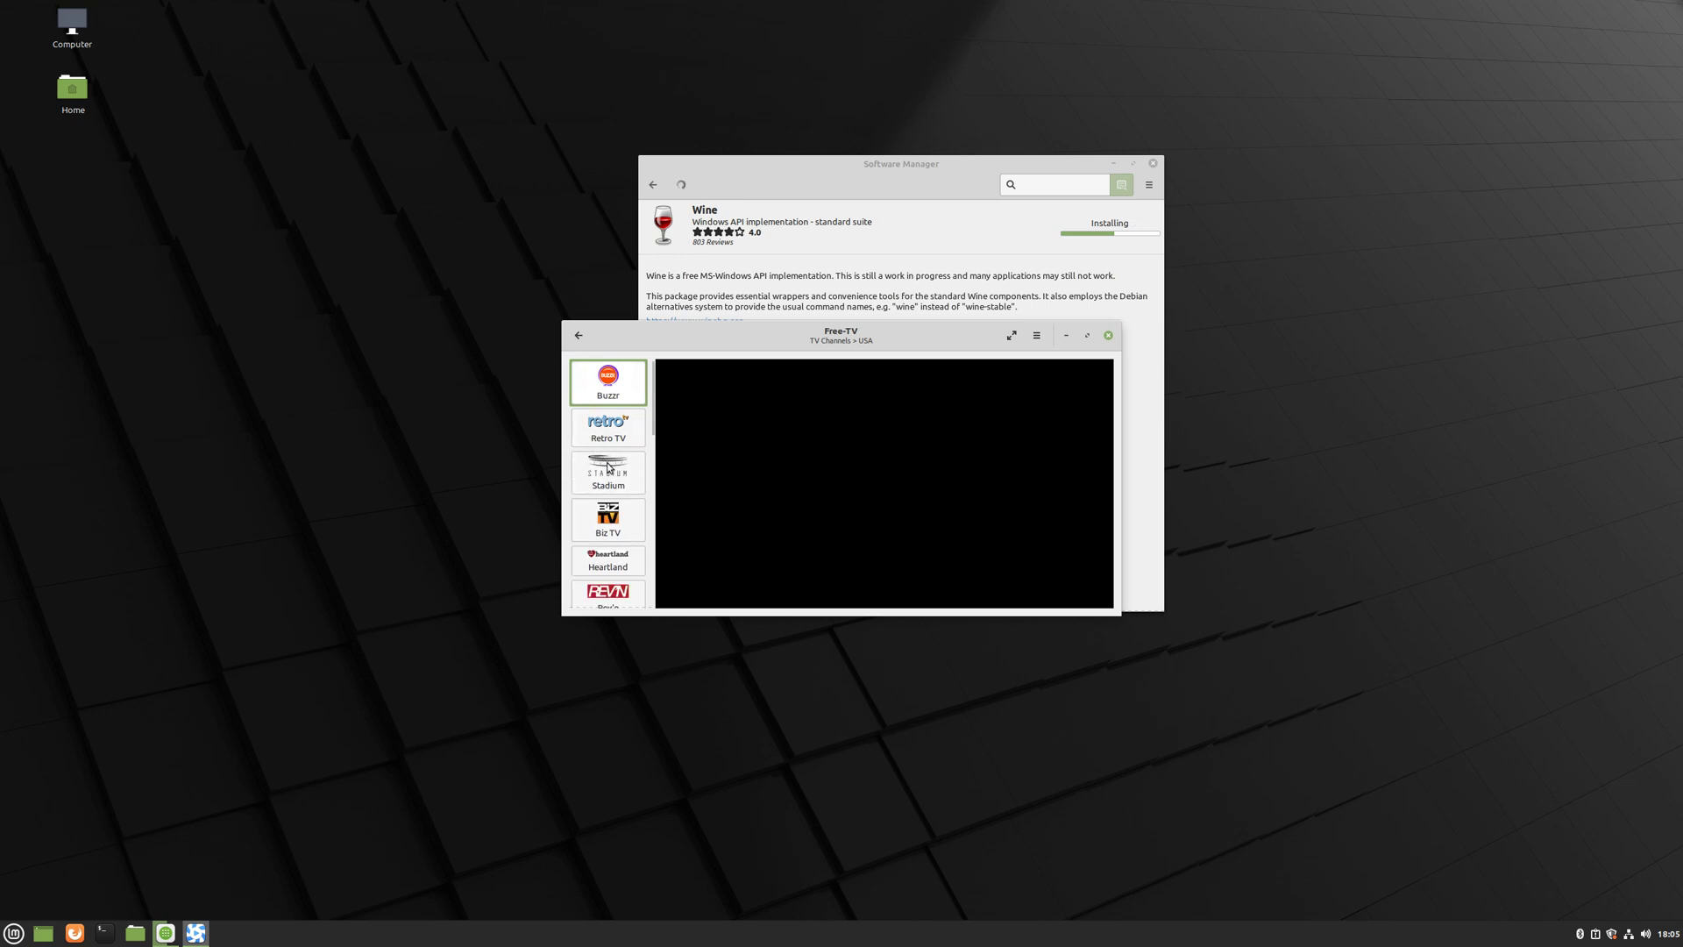
scroll(628, 455, down, 3)
scroll(628, 455, up, 3)
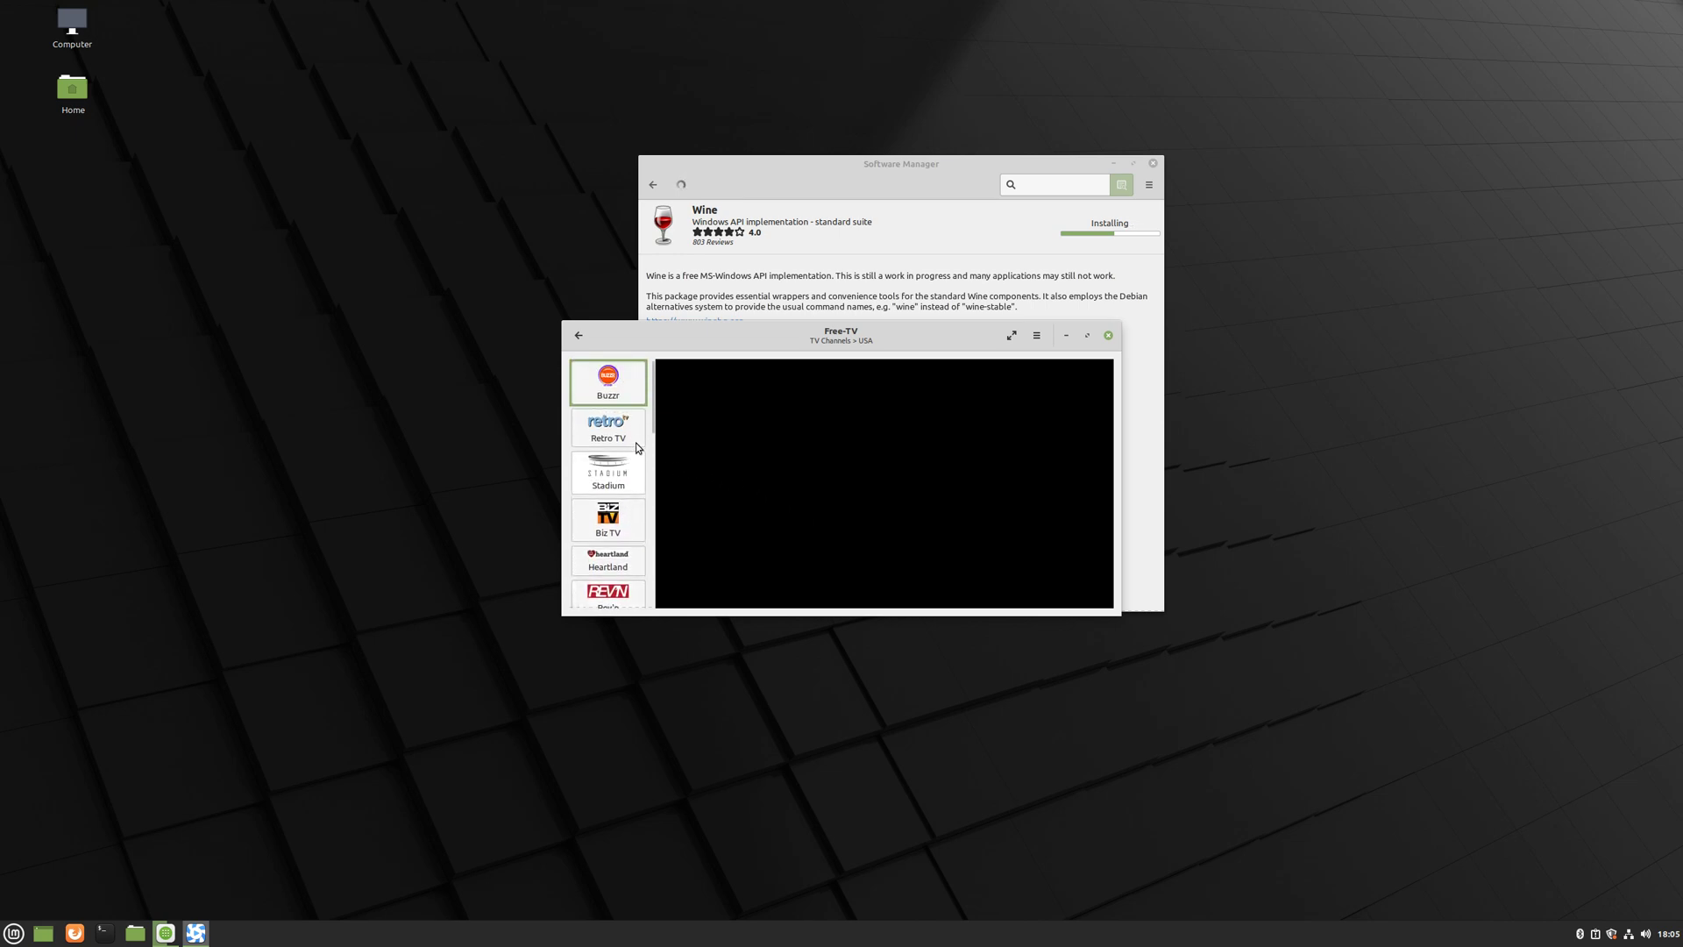
scroll(621, 535, down, 3)
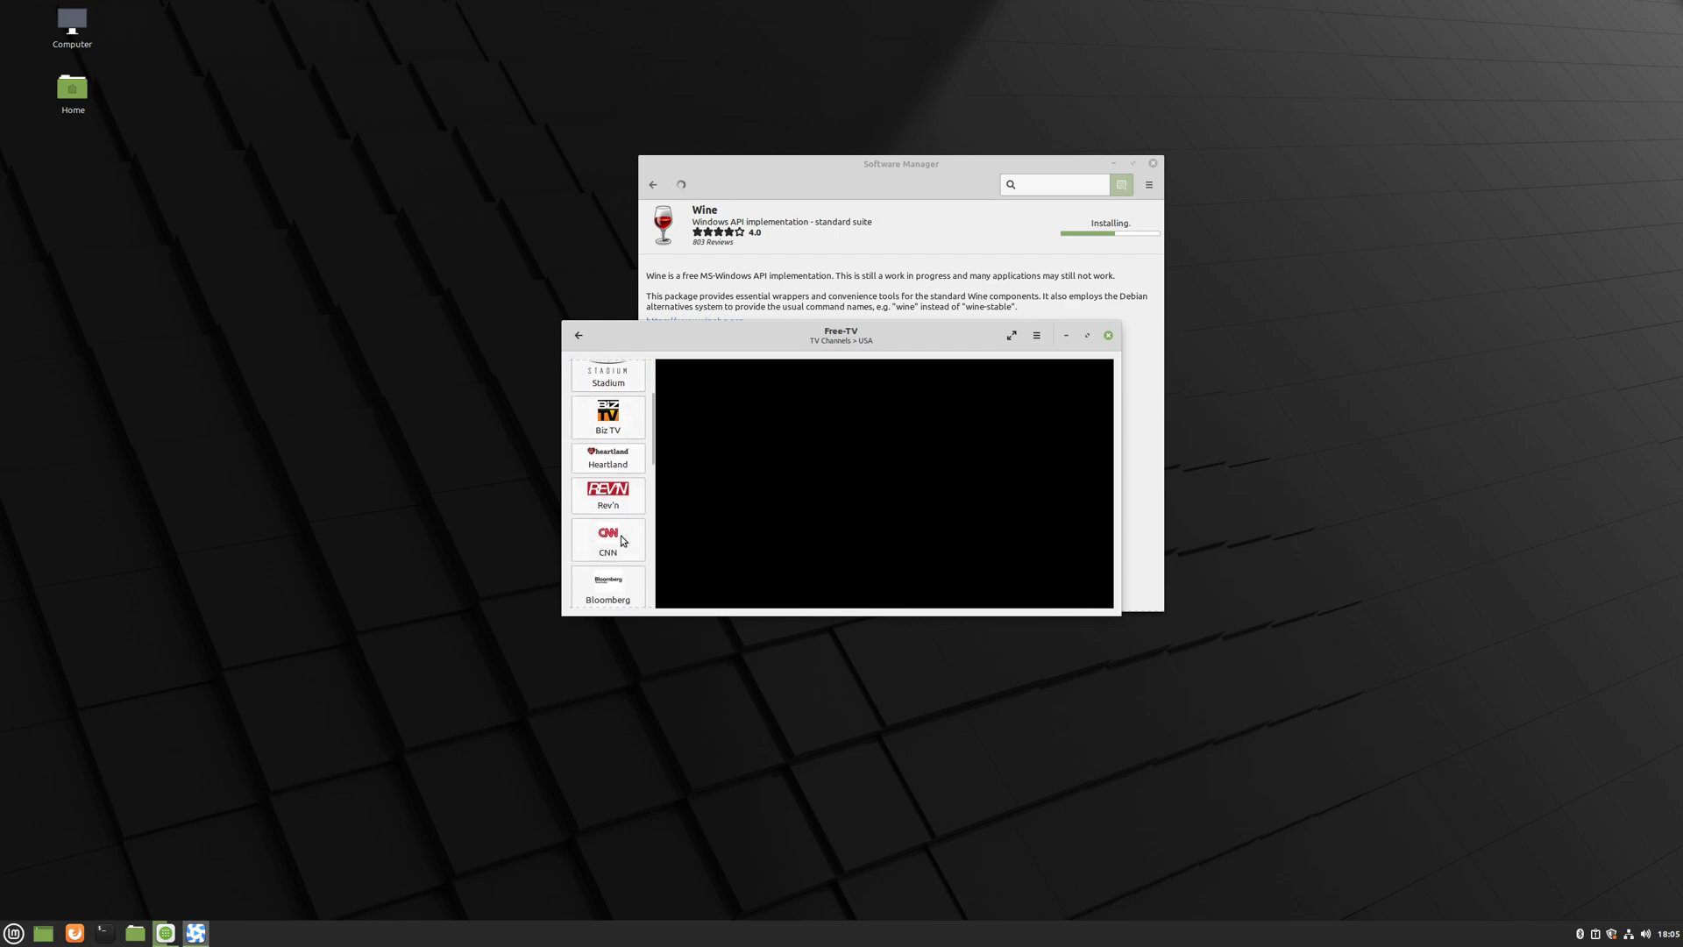
click(624, 518)
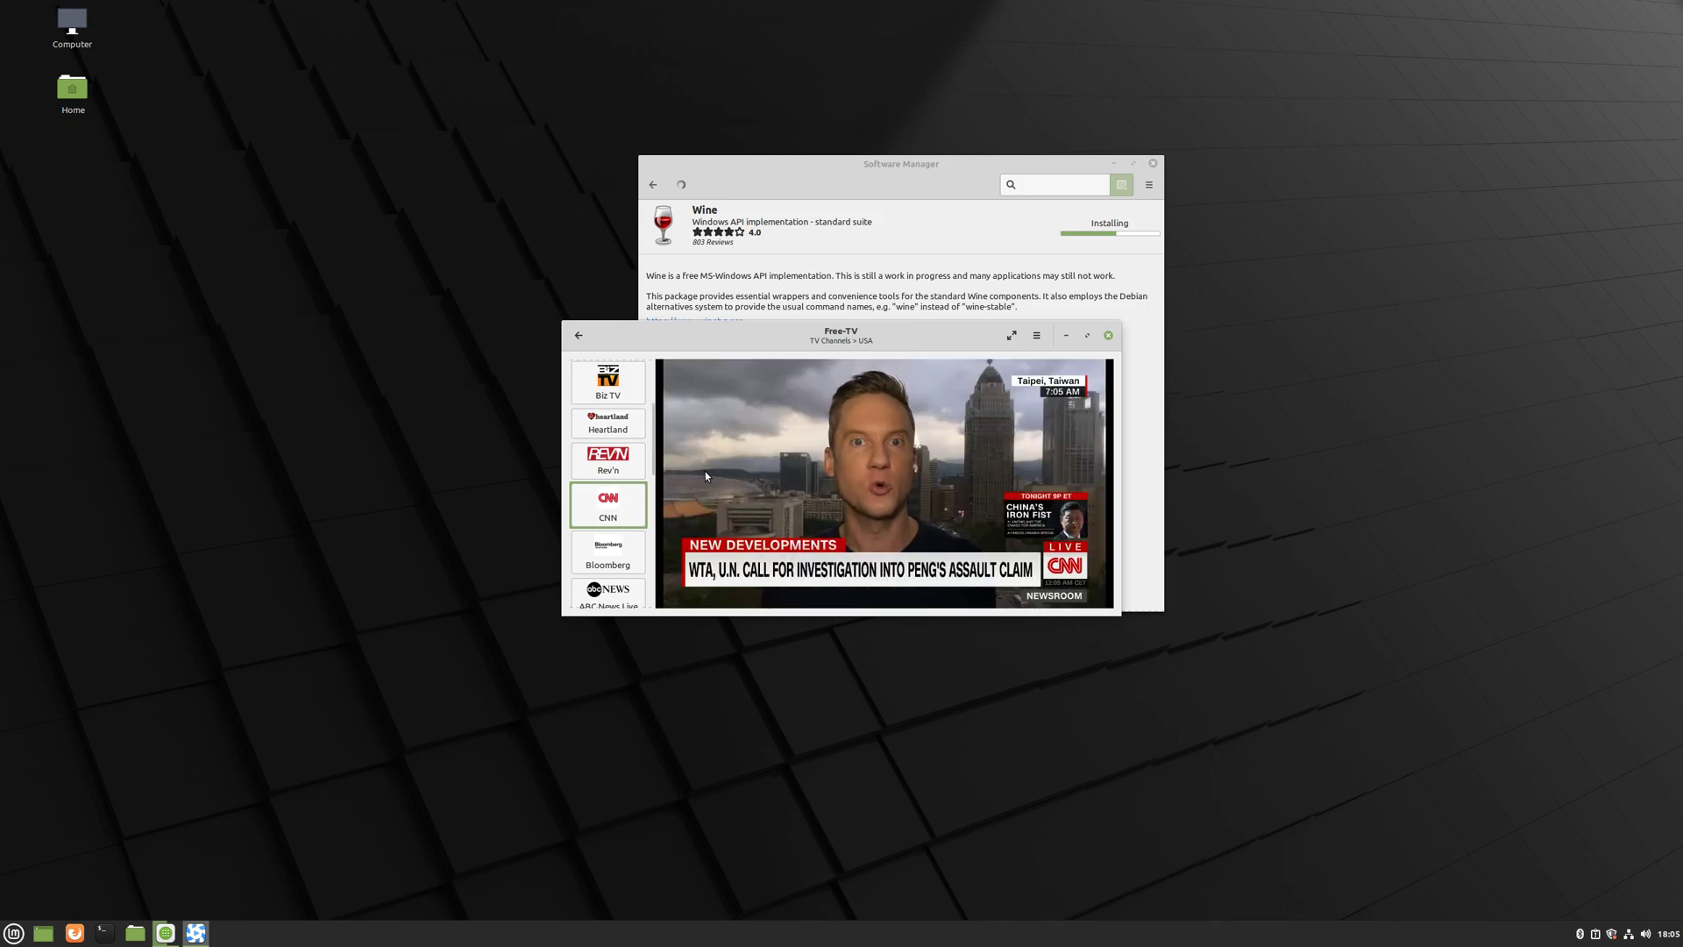
click(1108, 336)
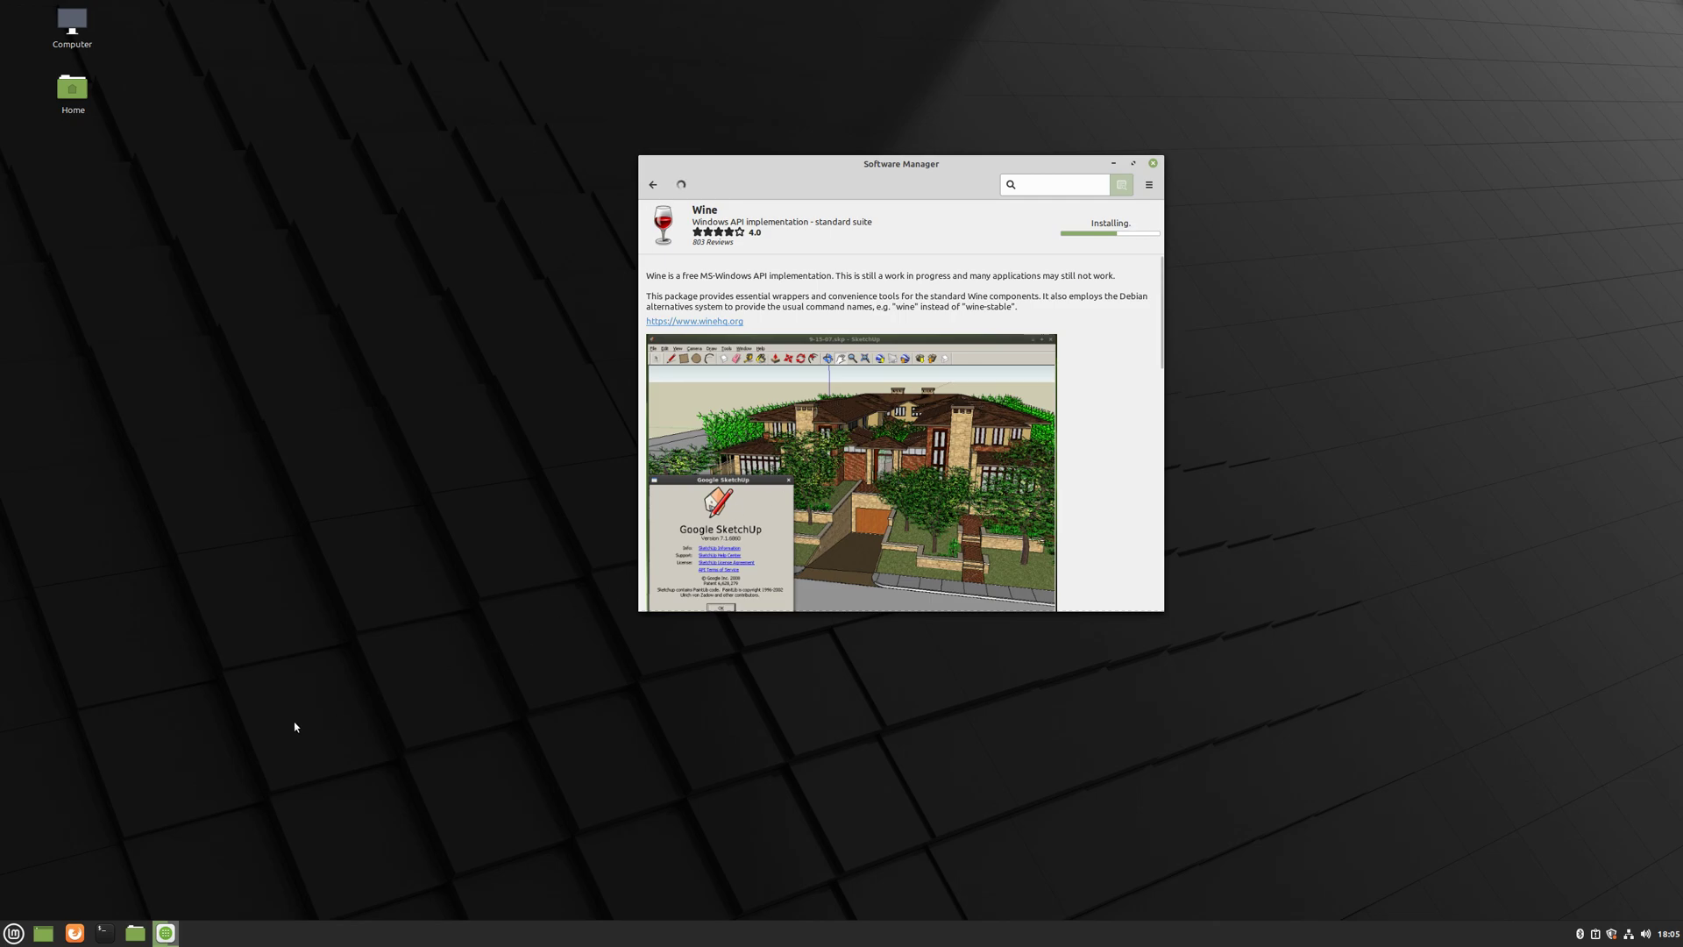
- Open the Home folder from Places in the applications menu
click(20, 939)
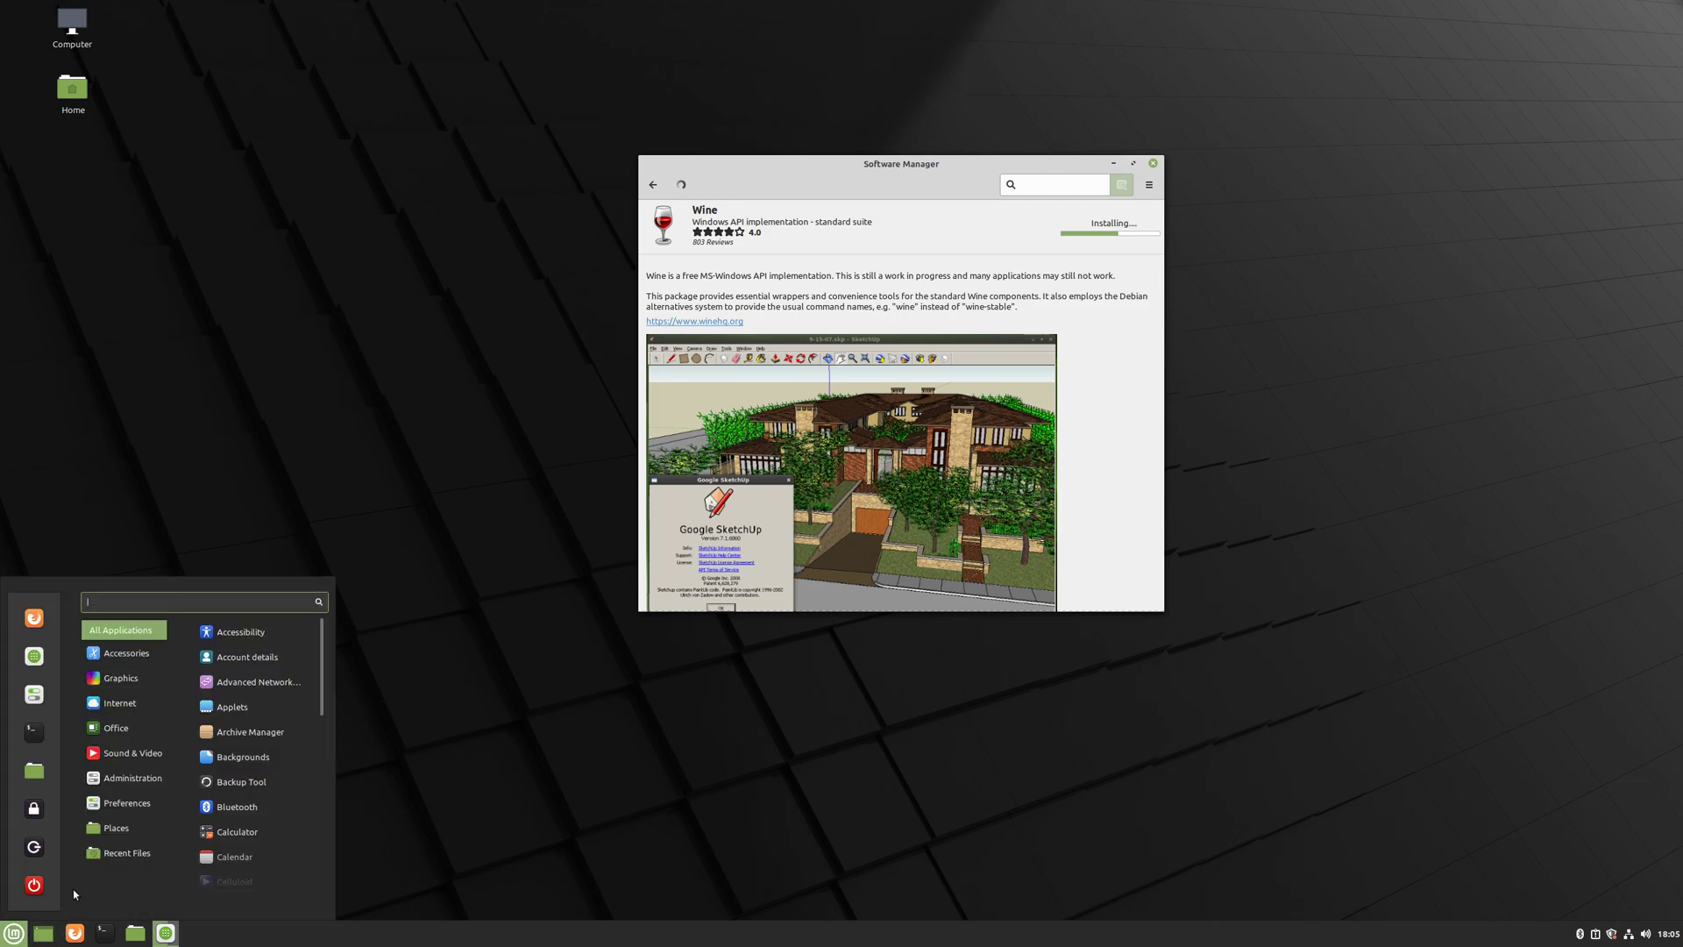
mouse_move(135, 840)
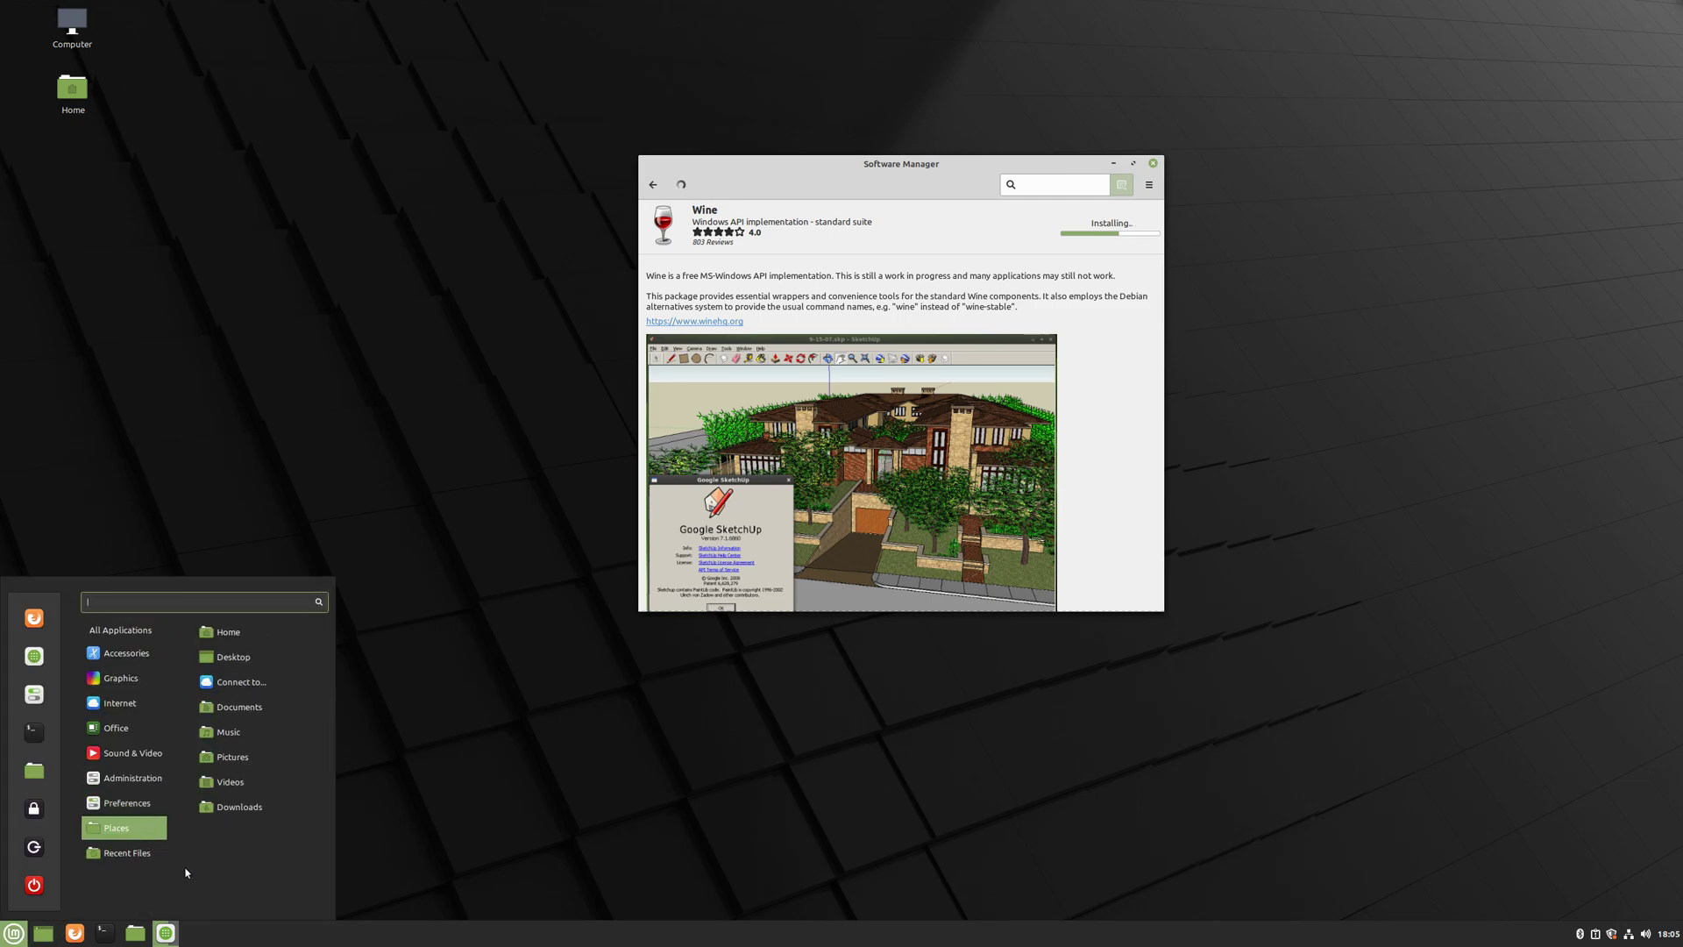
click(459, 872)
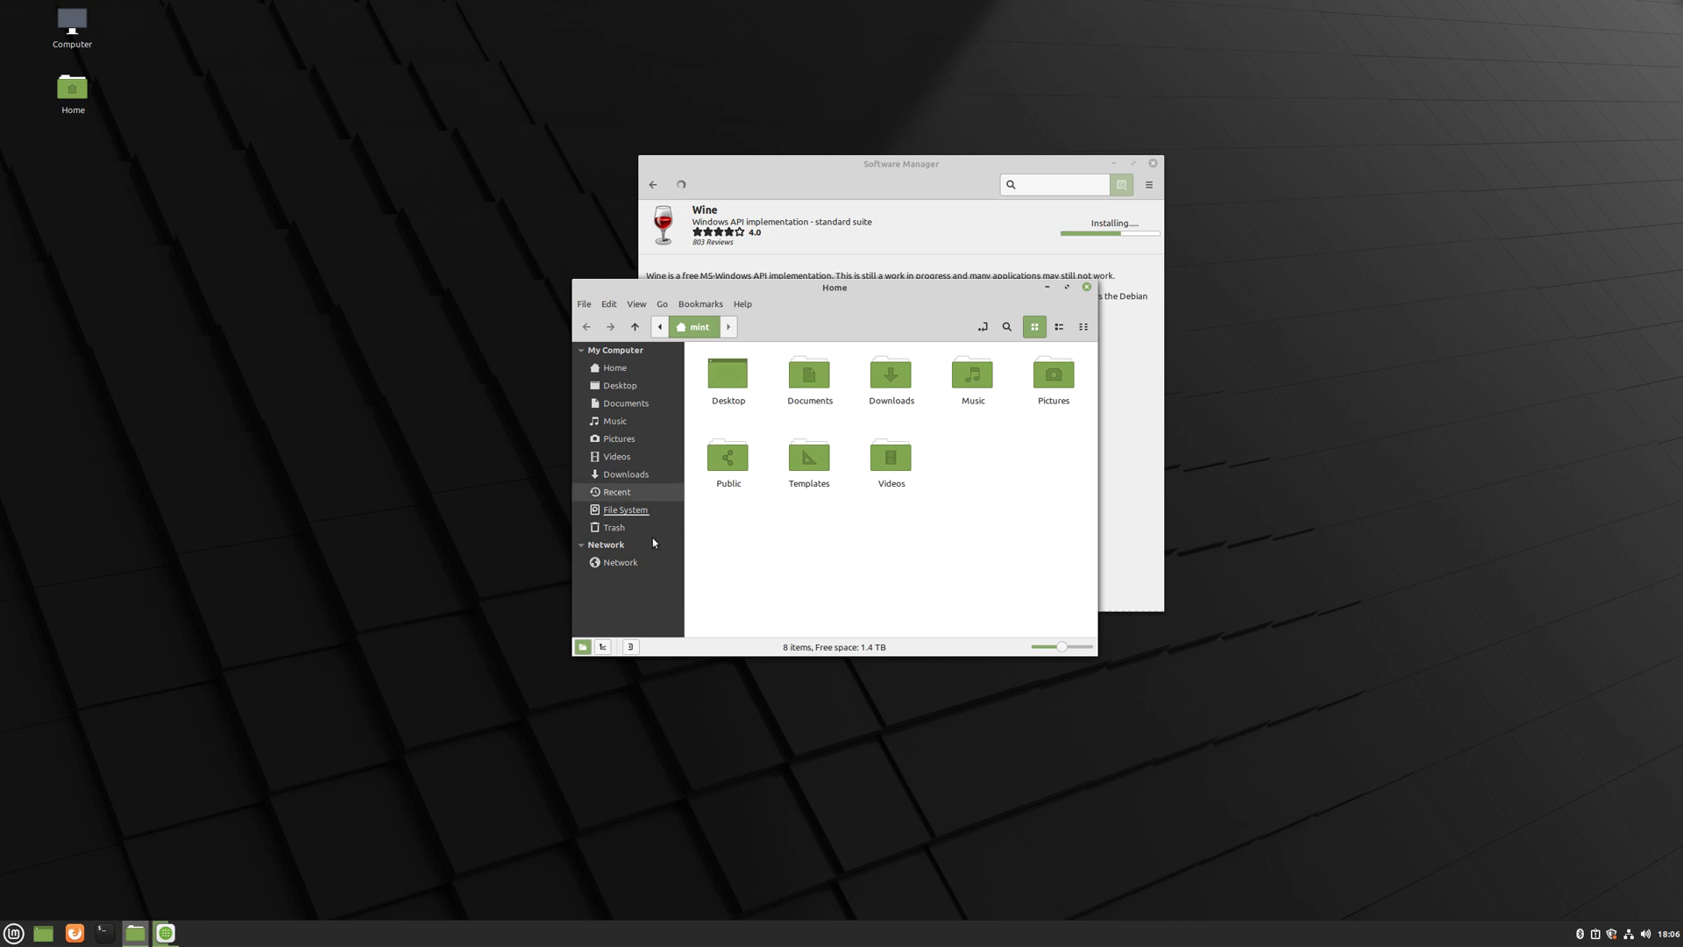
- Try Network, dismiss its timeout error, visit Documents and Desktop, then close Nemo
click(620, 568)
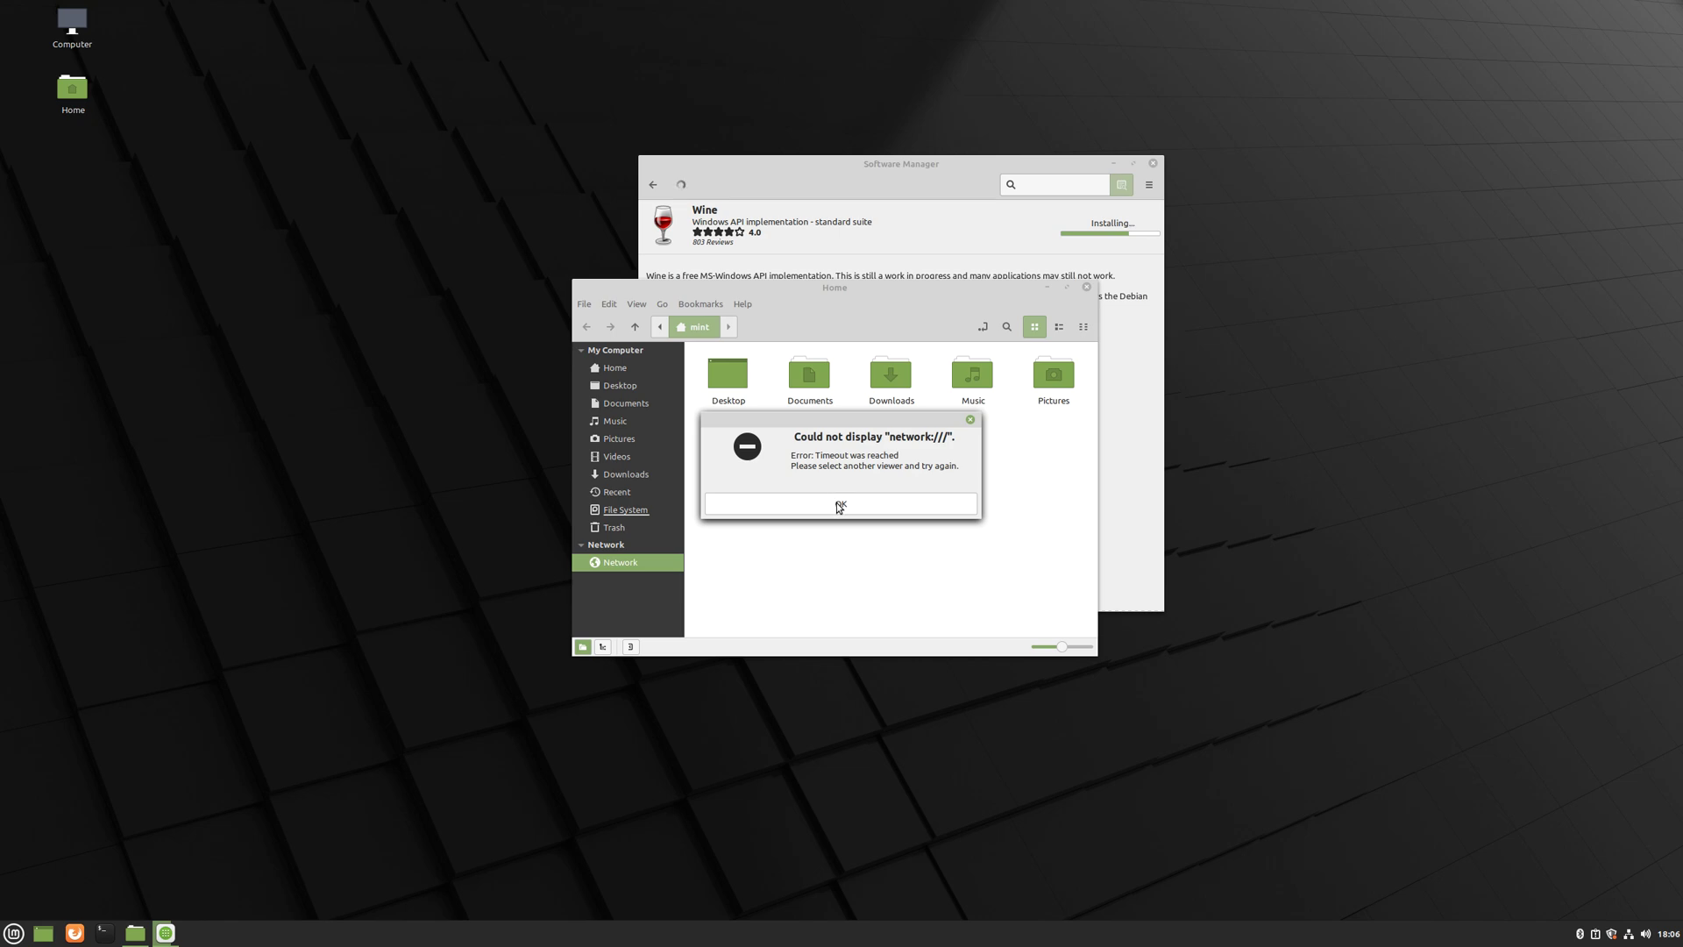
click(839, 506)
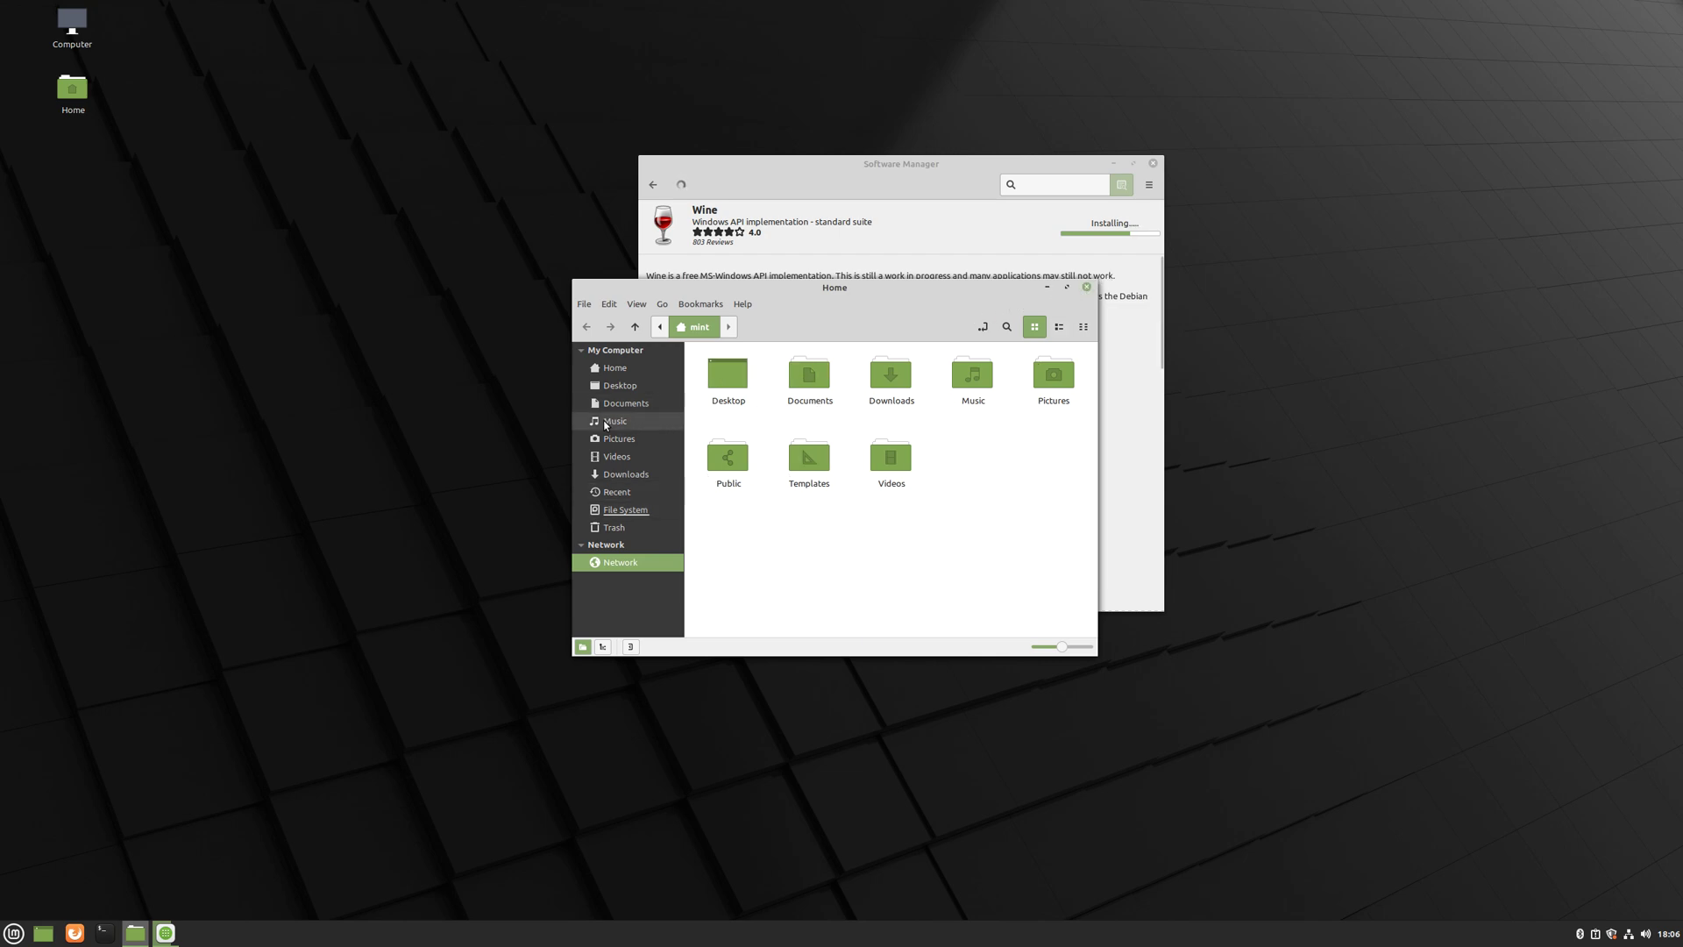
click(636, 404)
click(629, 386)
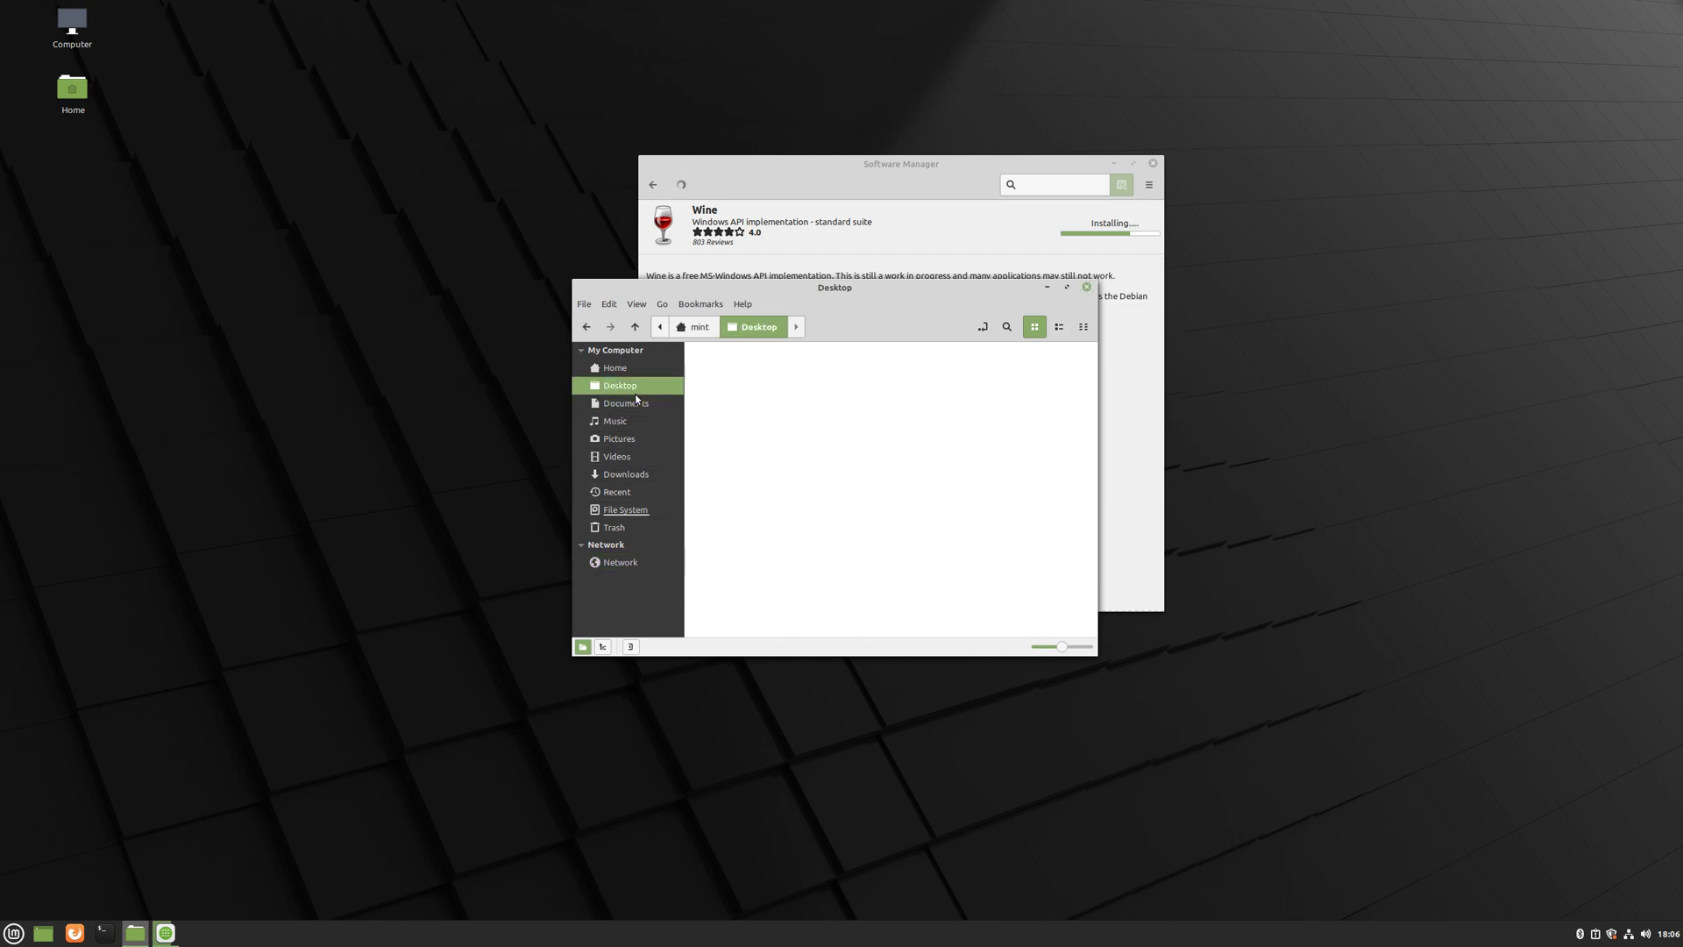
click(1086, 289)
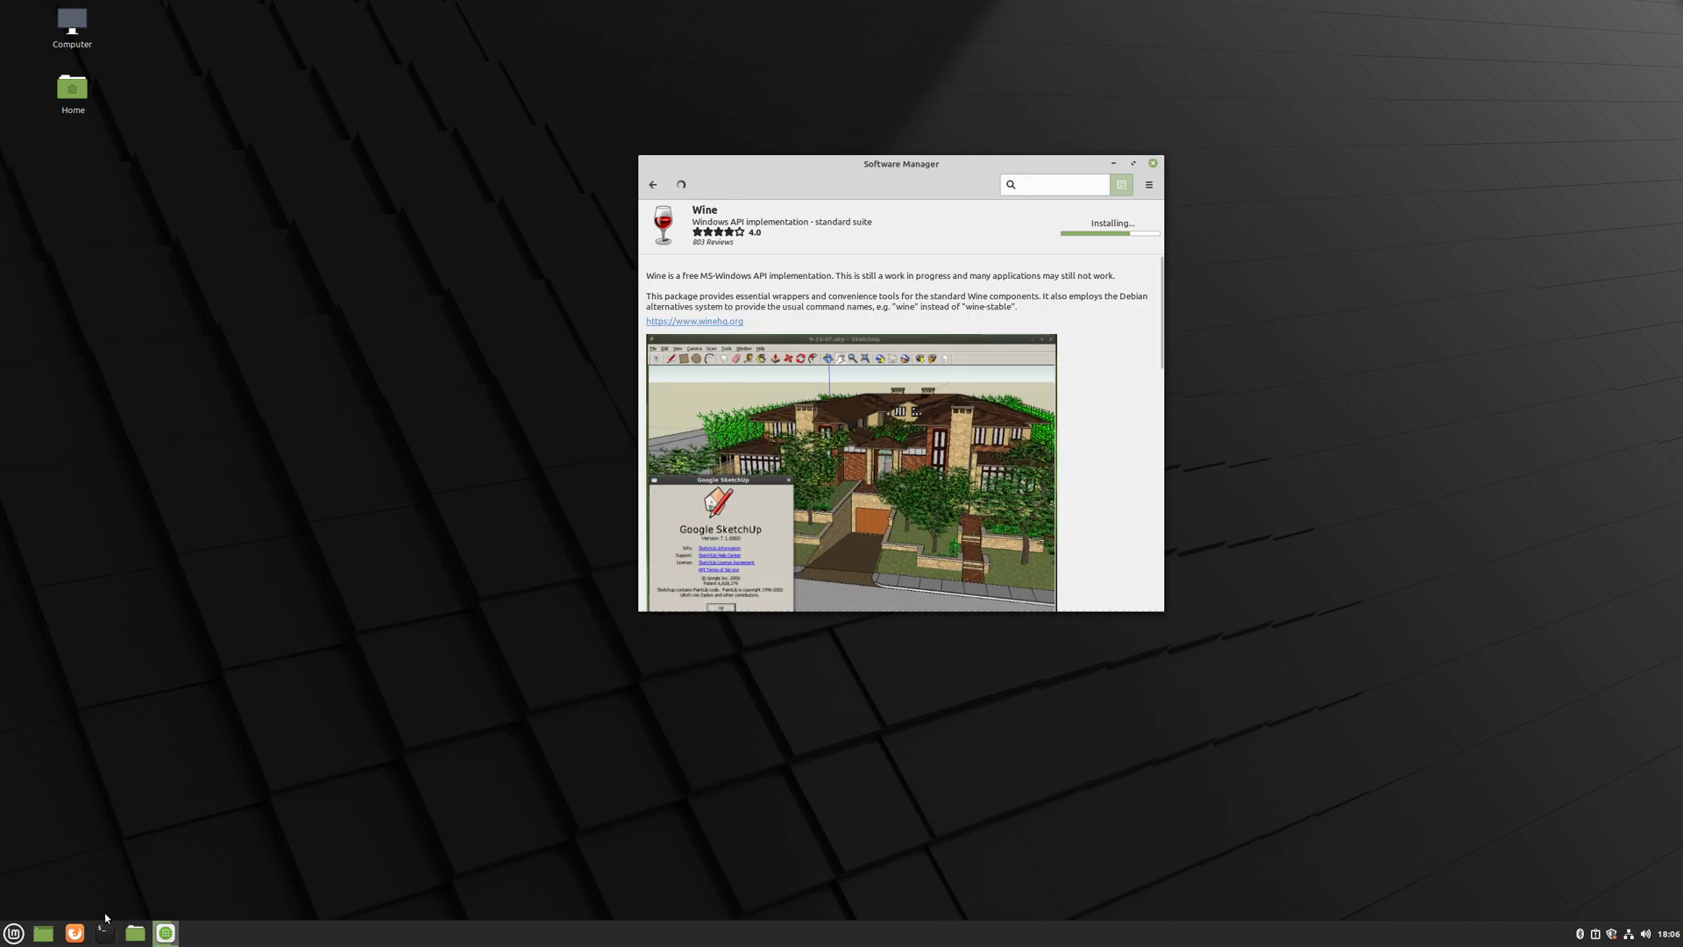
- Launch Firefox to the Linux Mint start page, briefly open the Menu, then close Firefox
click(74, 932)
click(13, 932)
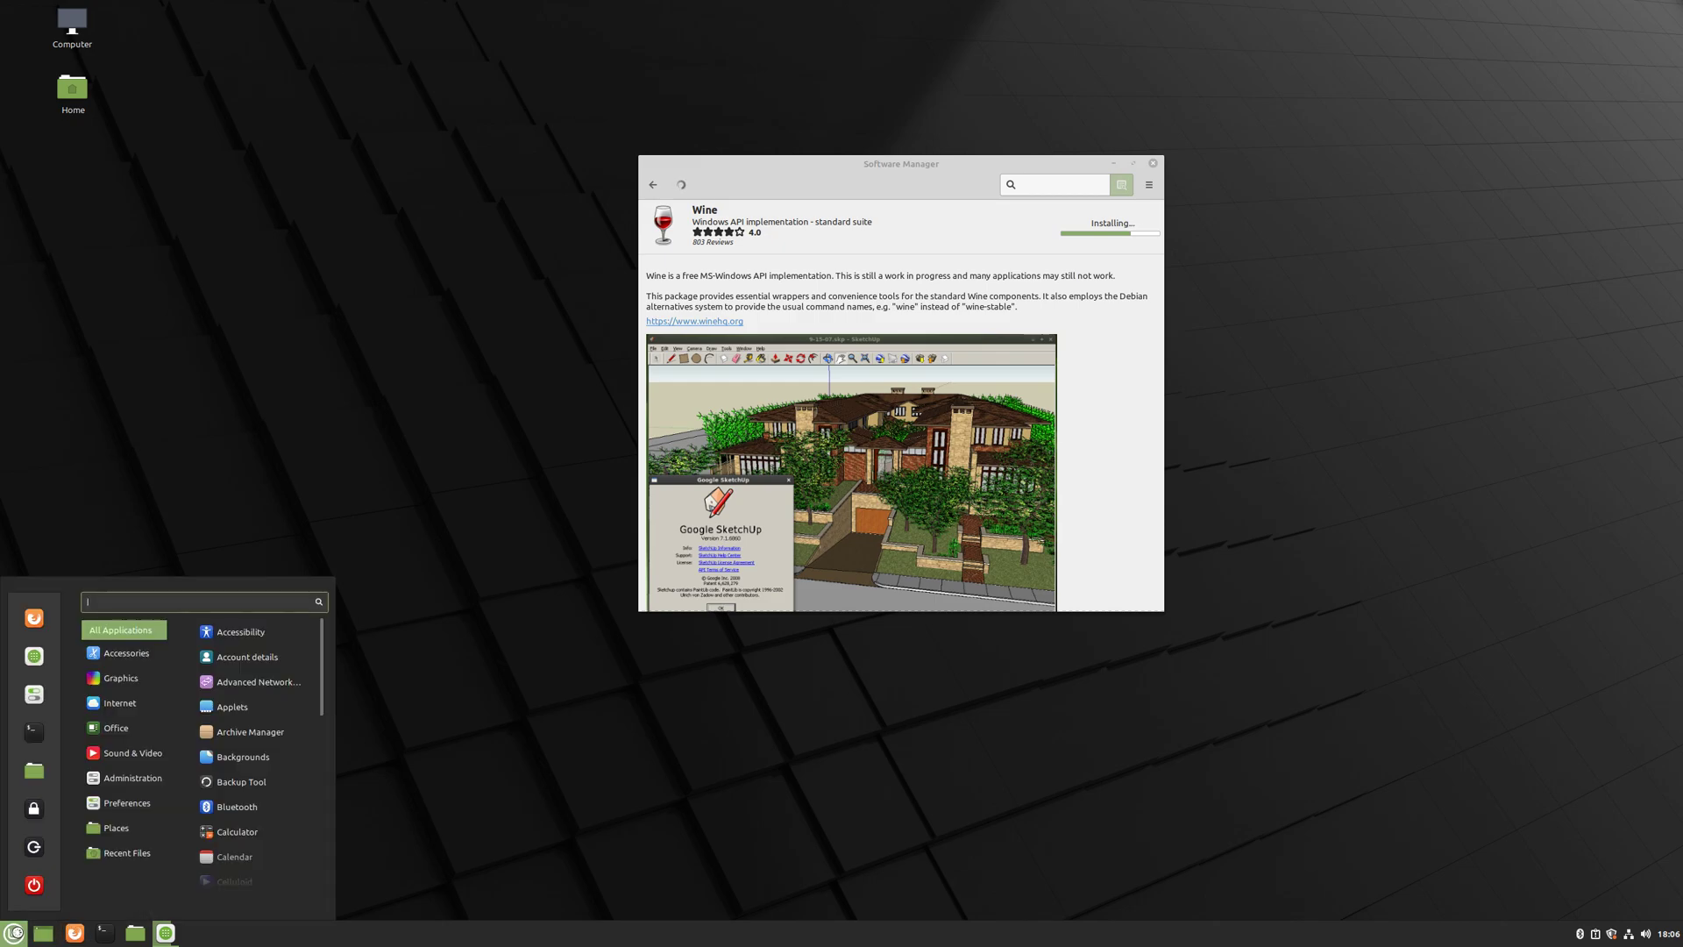
click(413, 777)
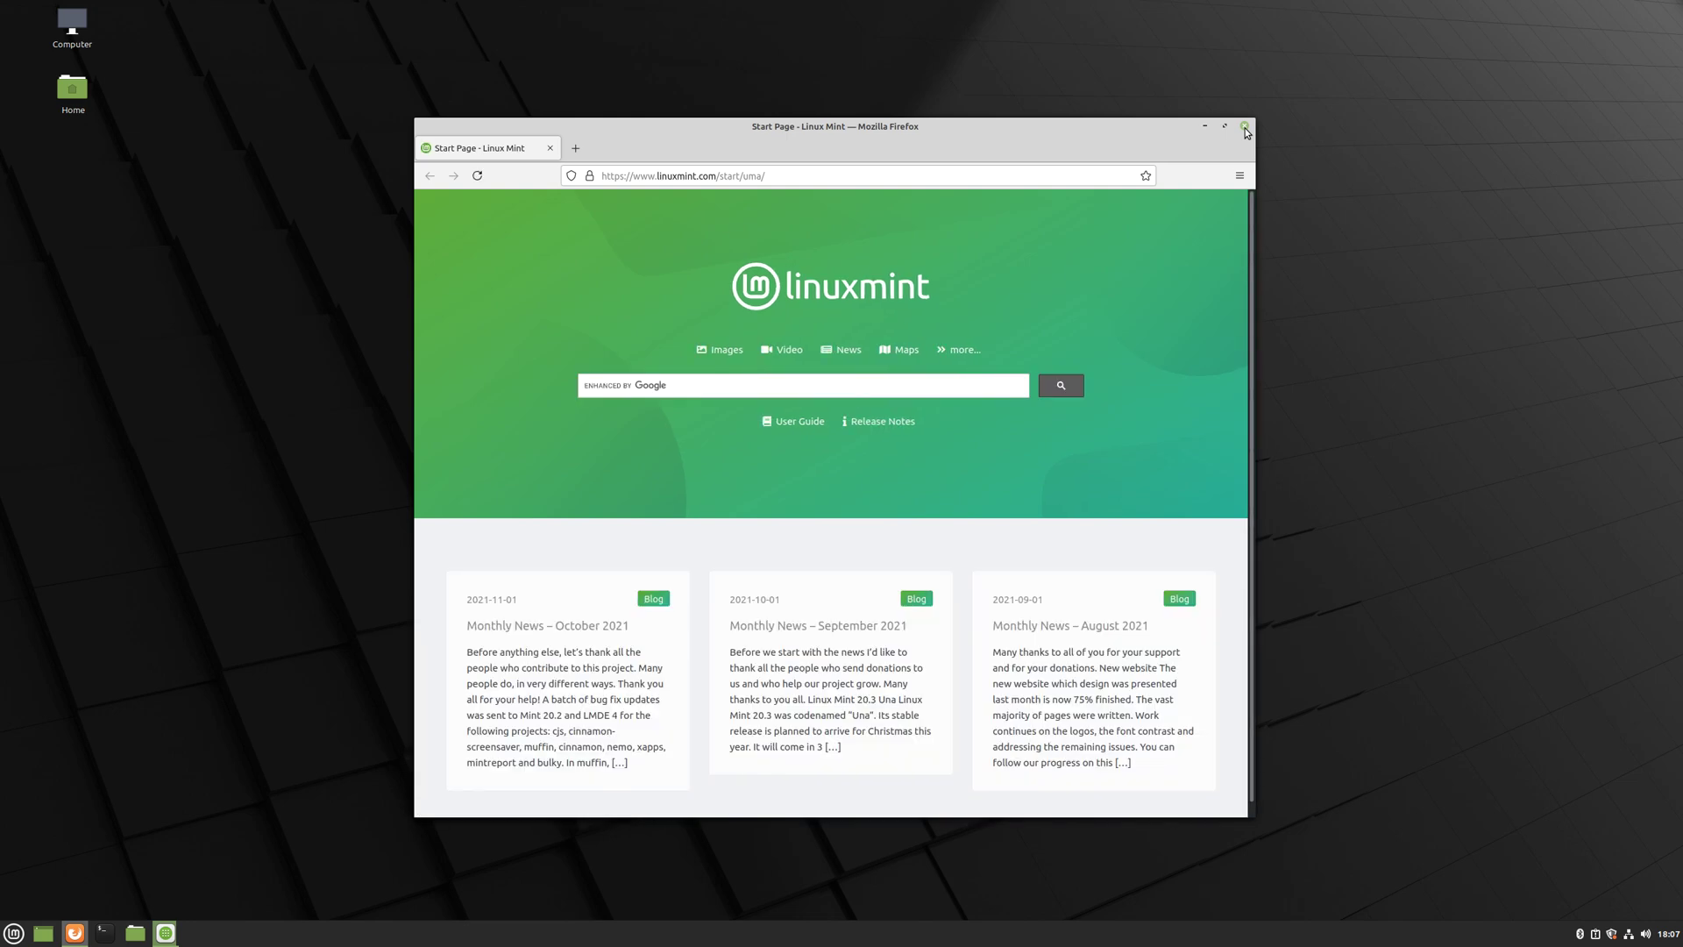
click(1246, 128)
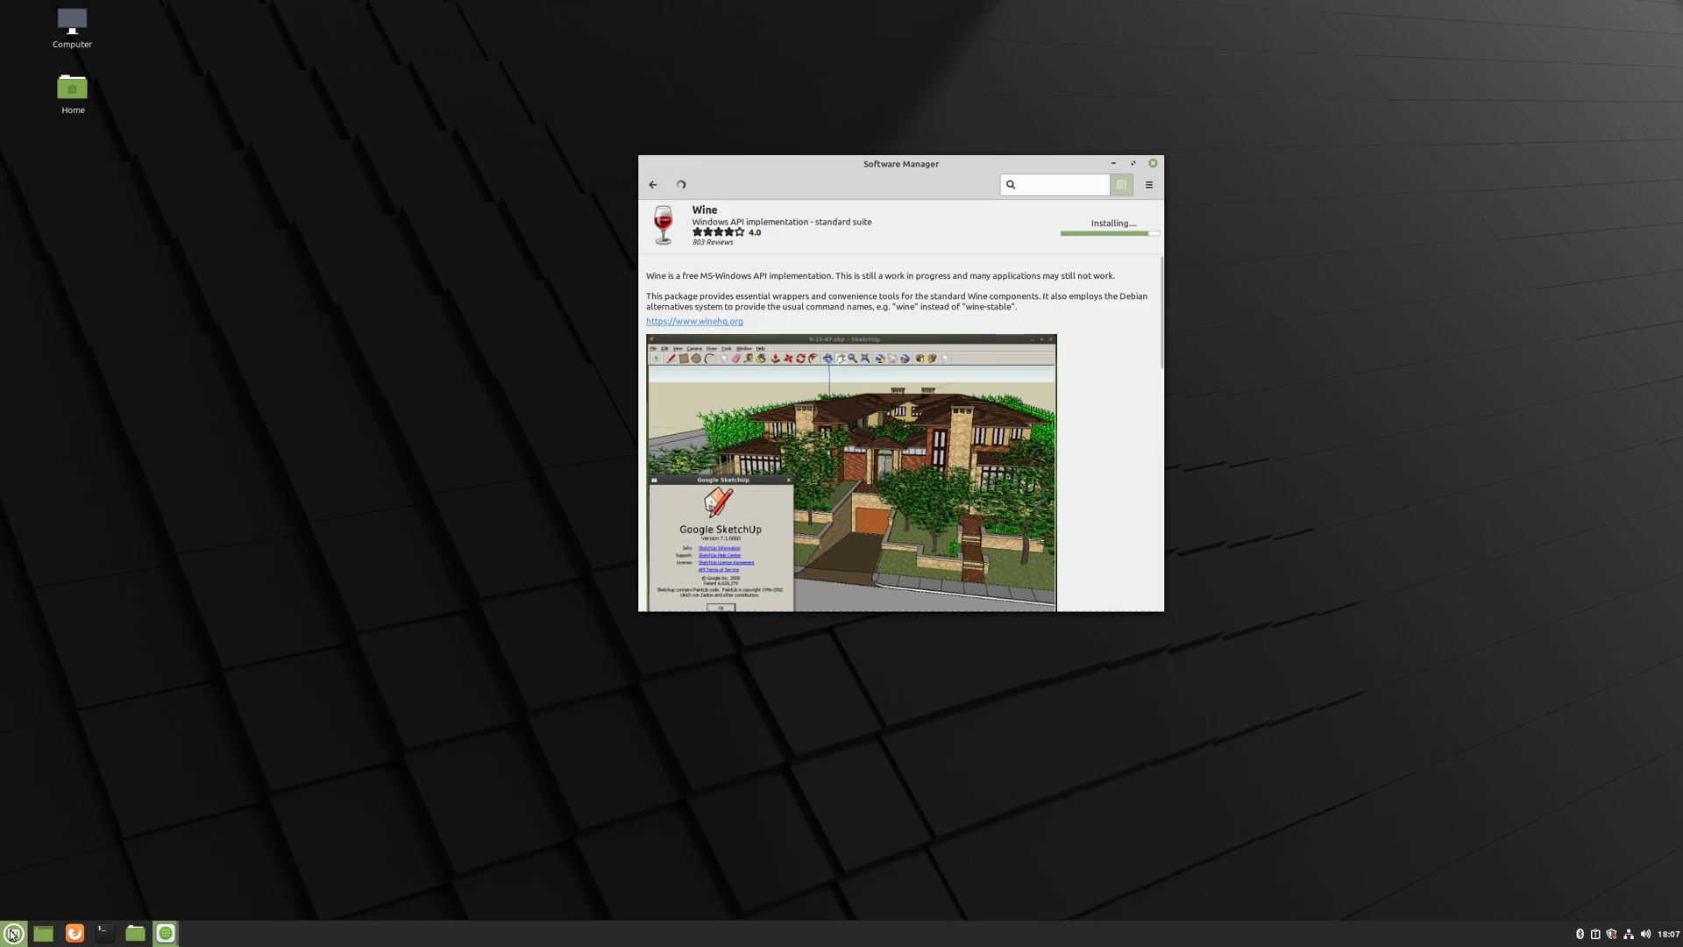
- Browse the Menu categories while Wine finishes installing, then dismiss the Menu
click(13, 933)
mouse_move(135, 732)
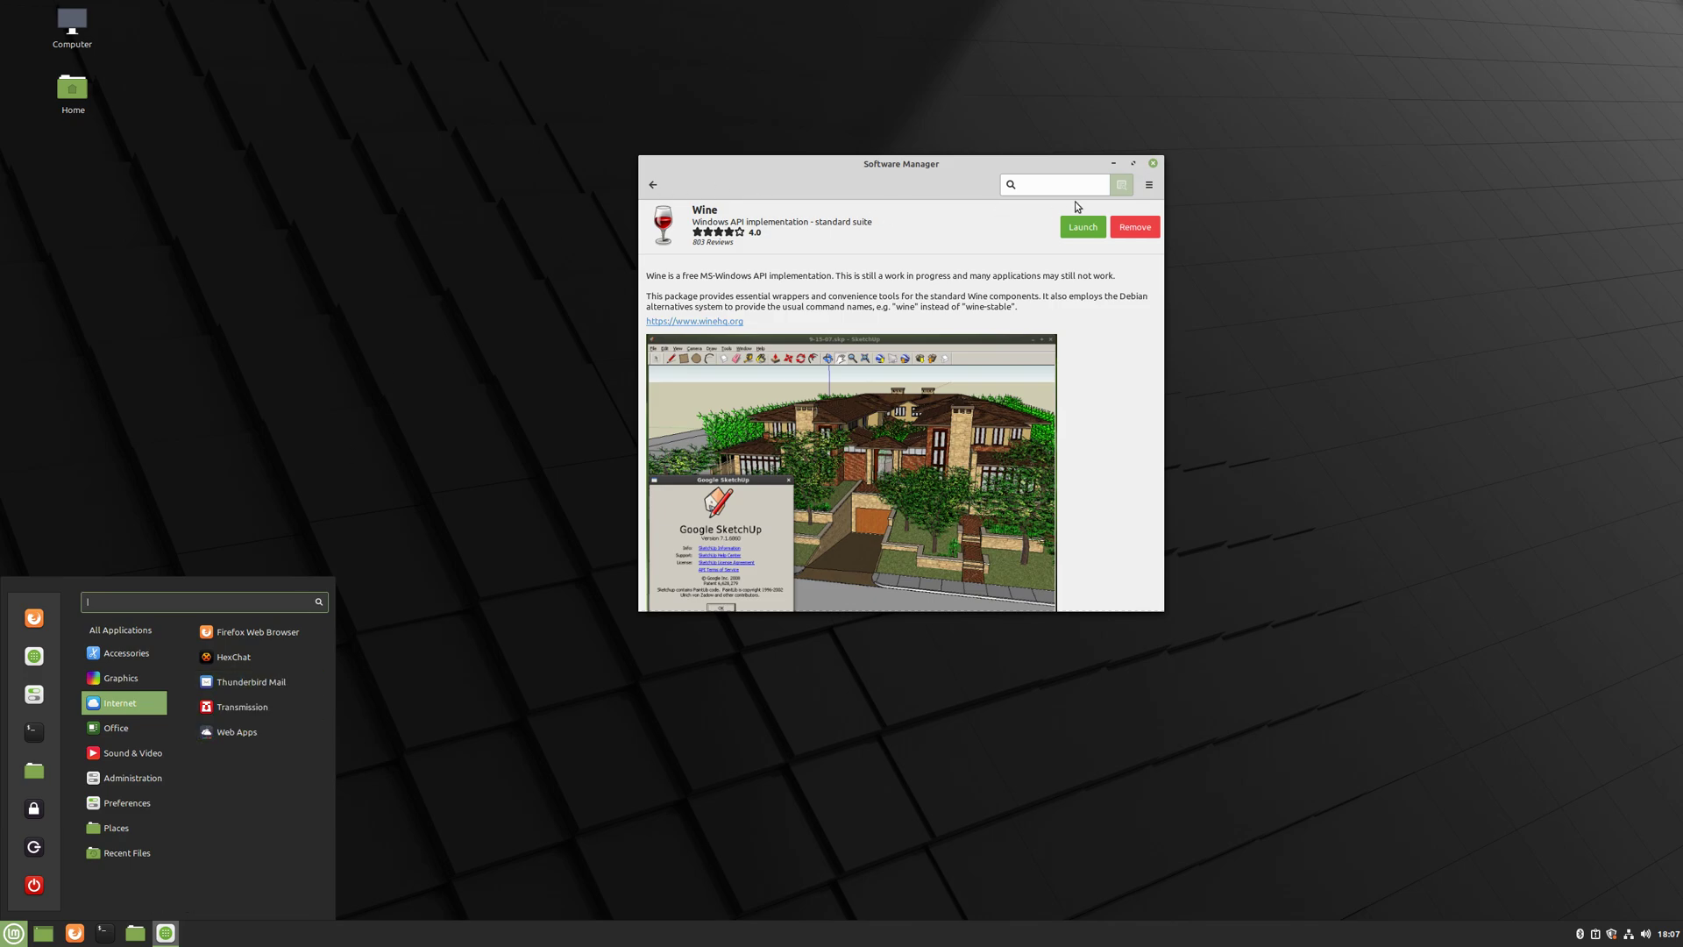
click(1158, 164)
- Close Software Manager and launch Web Apps from the Menu's Internet category
click(1158, 164)
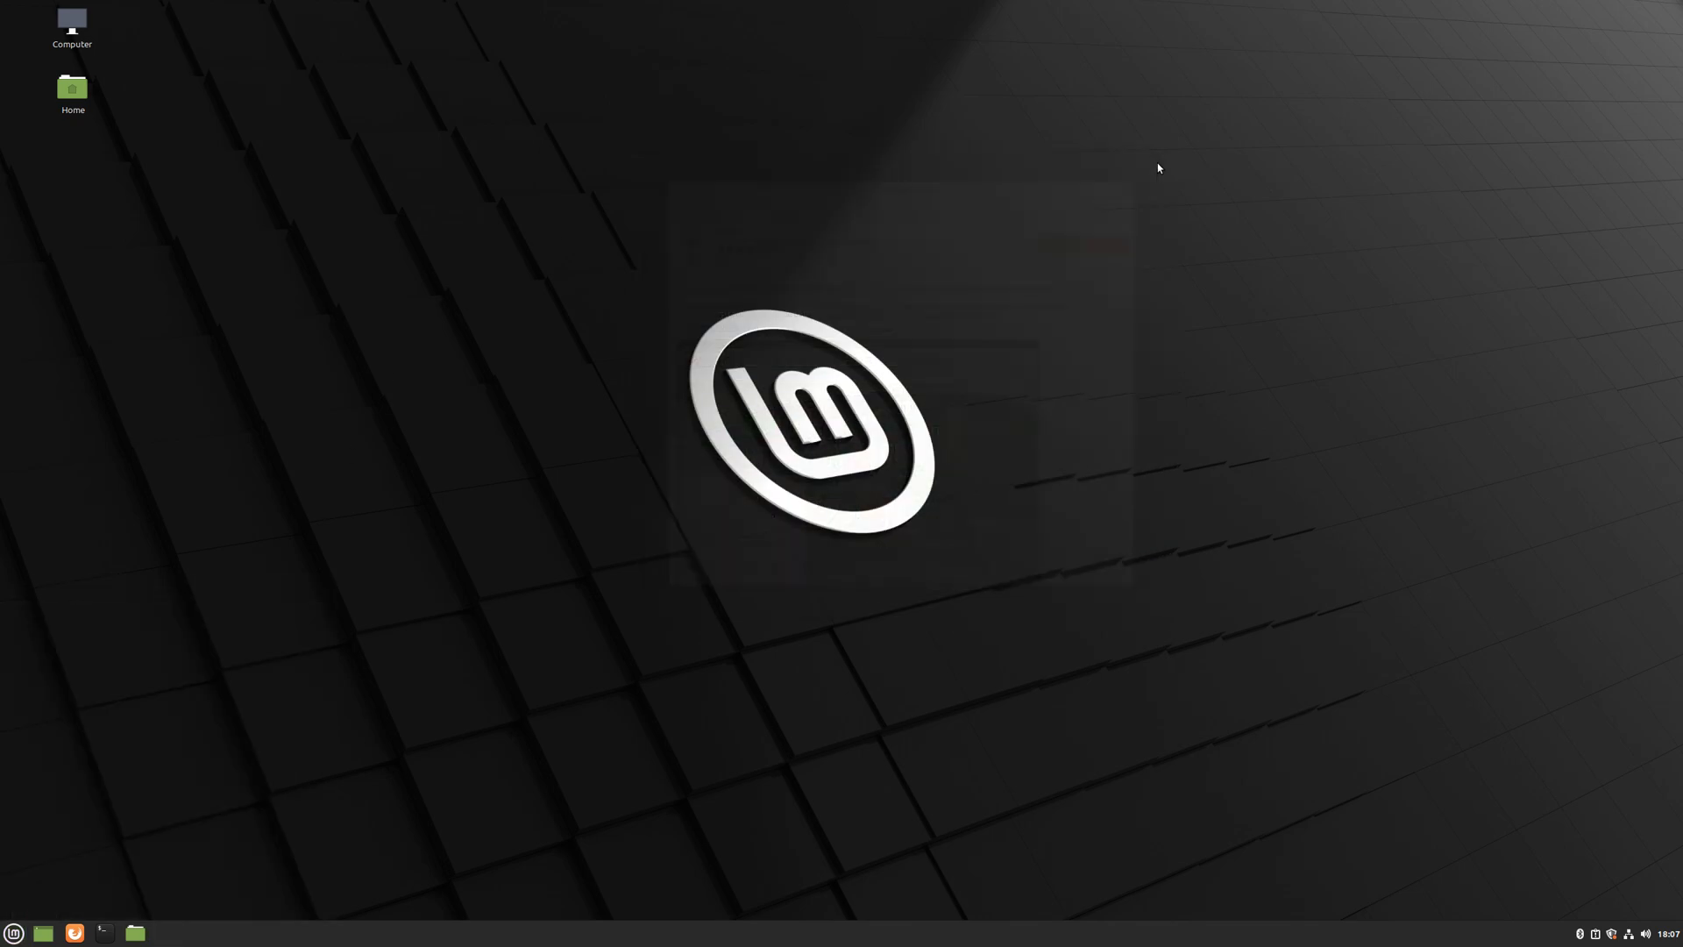
click(5, 930)
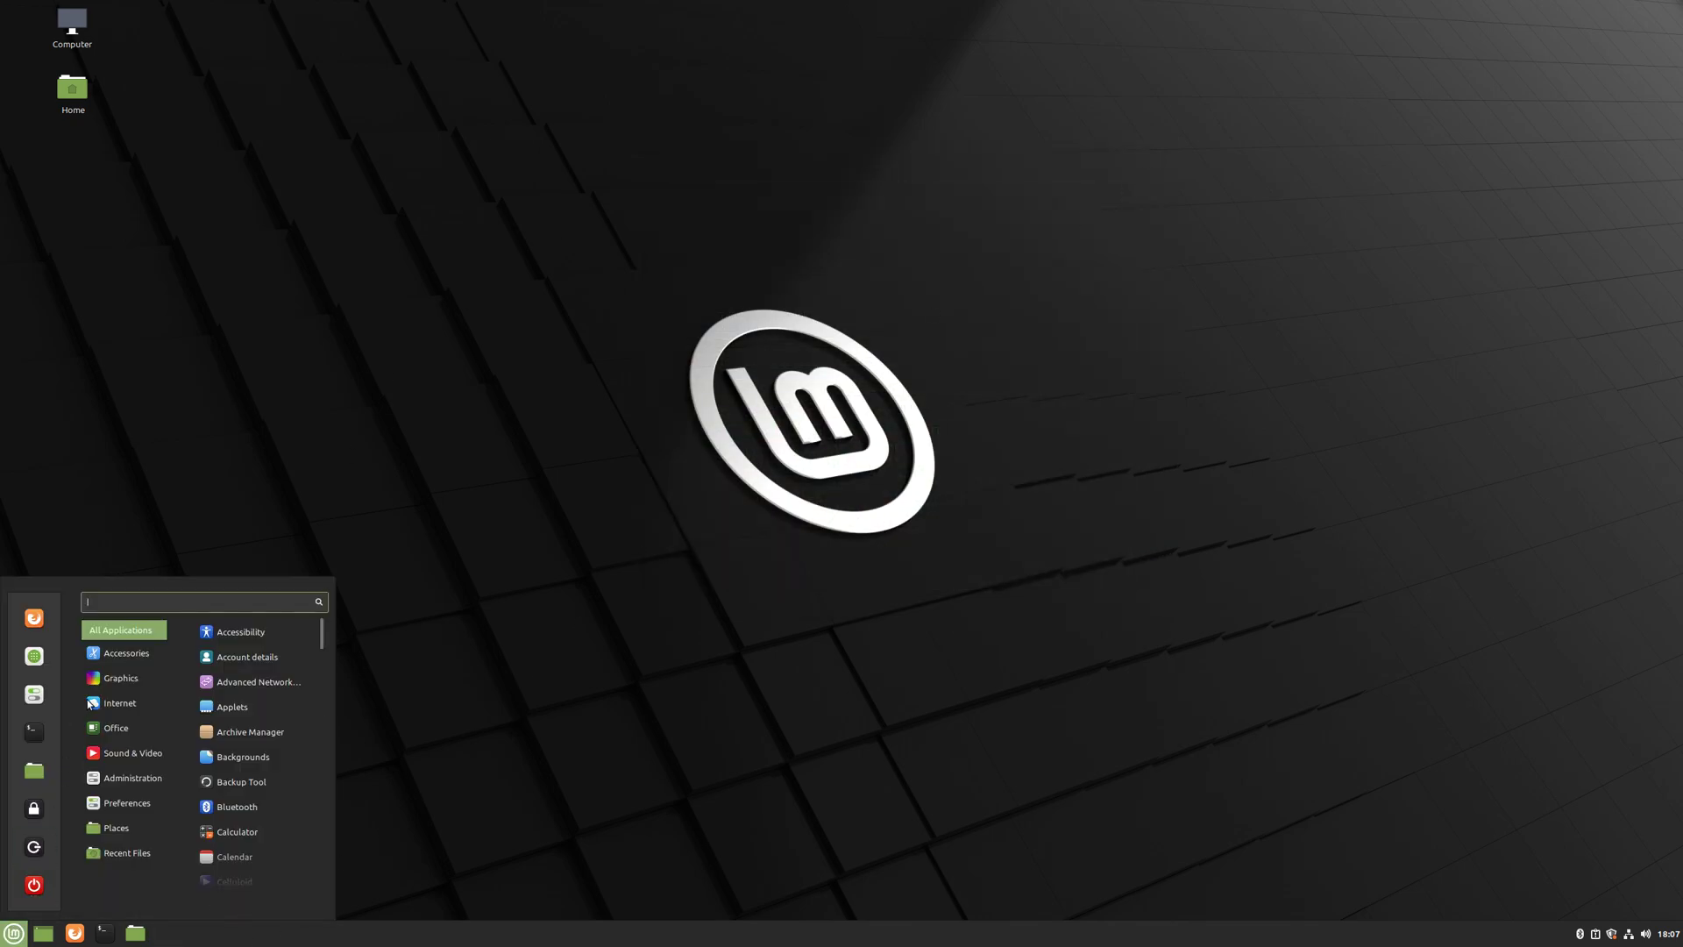
click(255, 733)
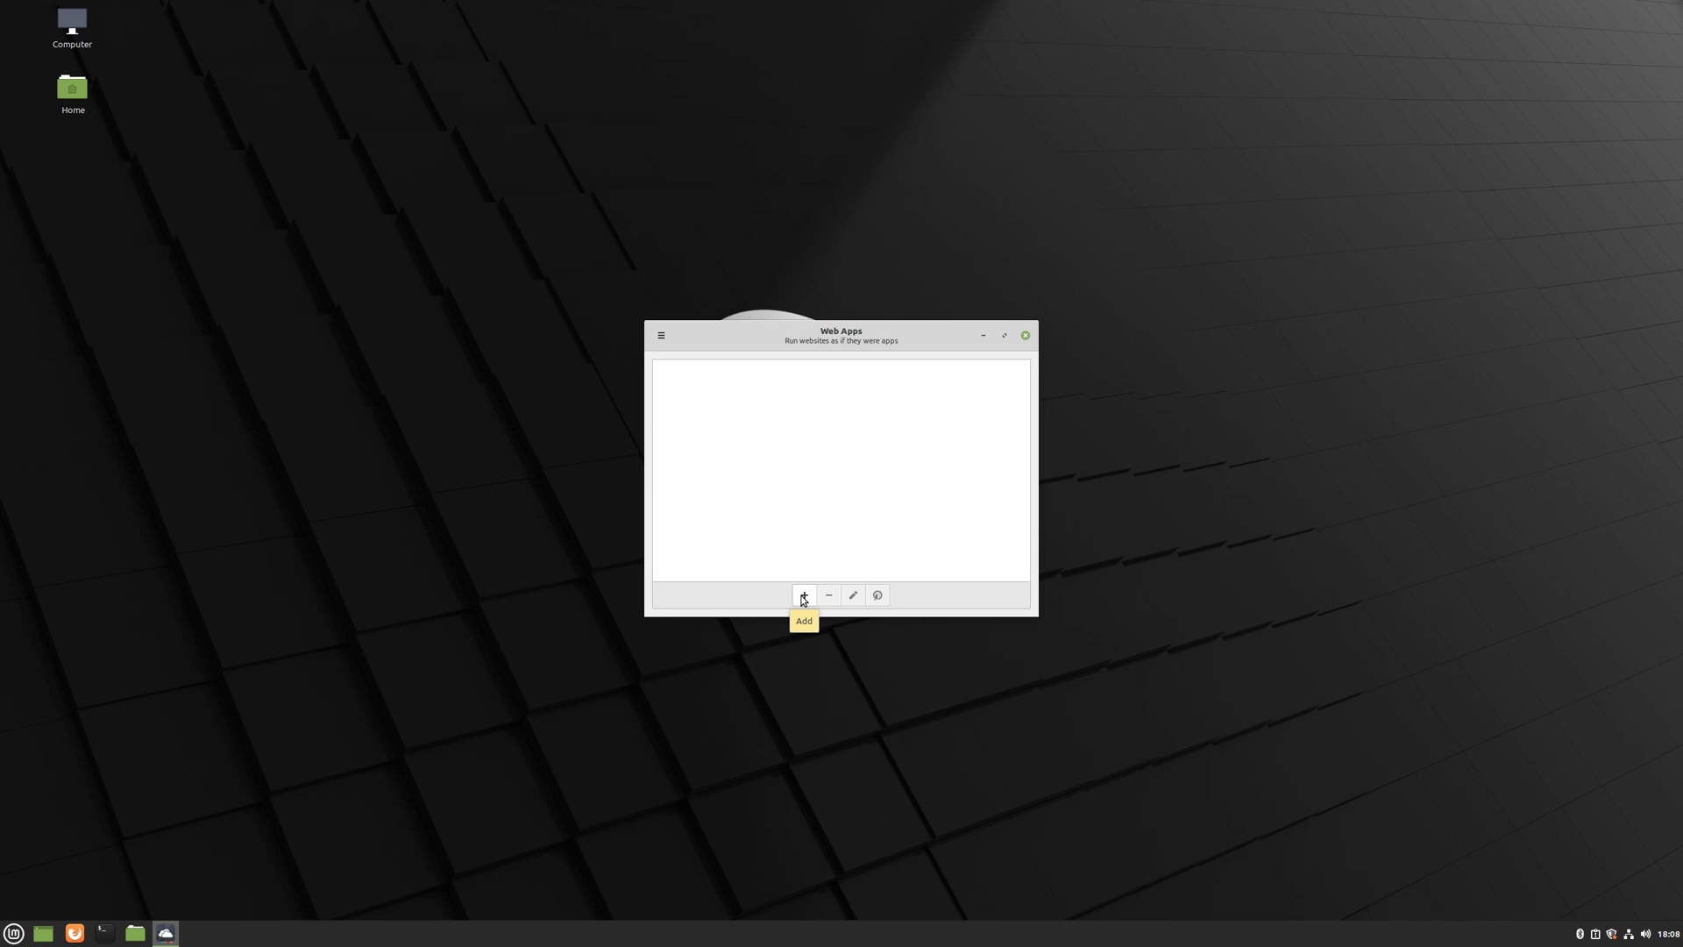
click(804, 597)
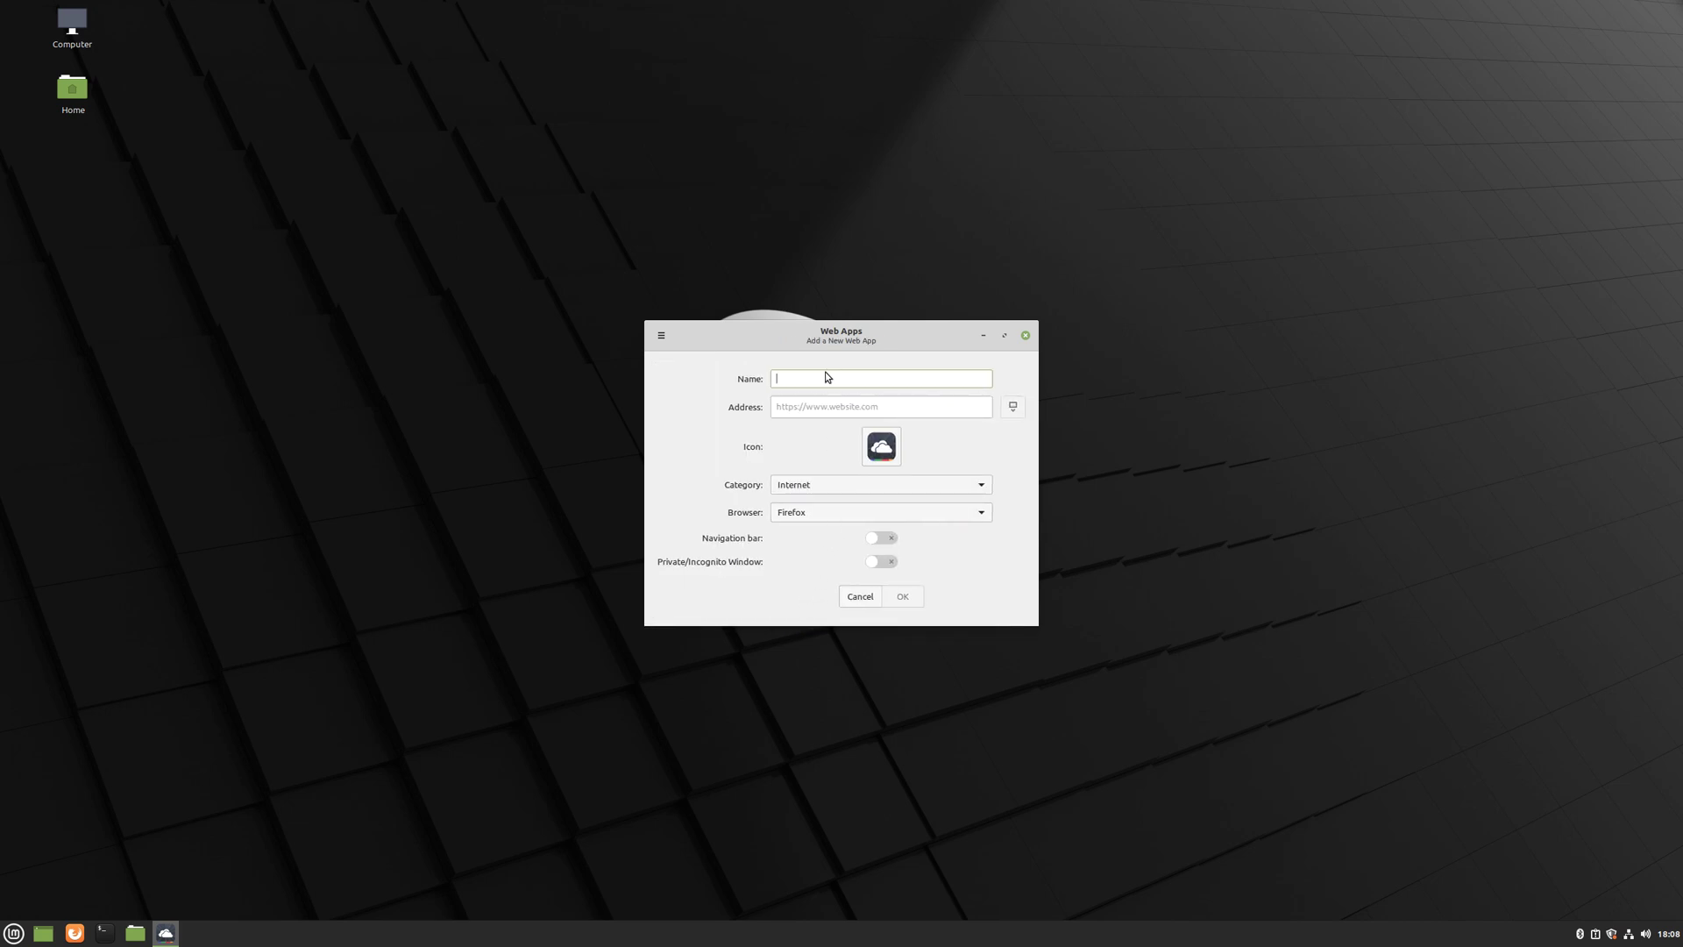
text(Yahoo)
click(829, 410)
text(www.yahoo.com)
click(904, 597)
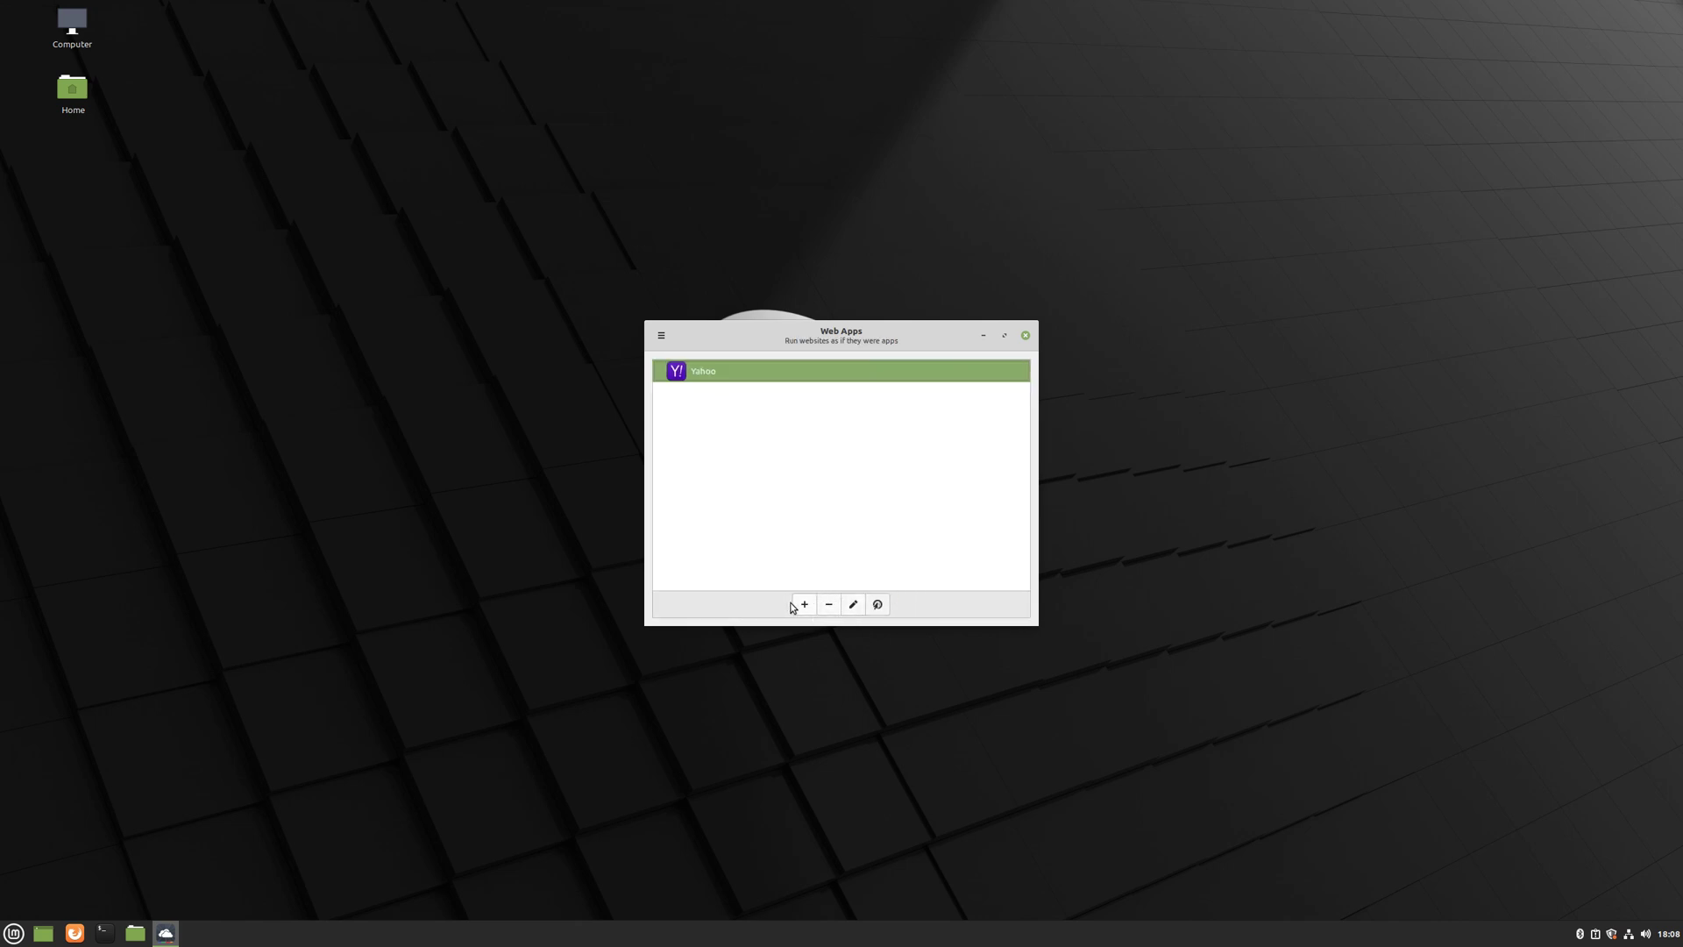
click(805, 604)
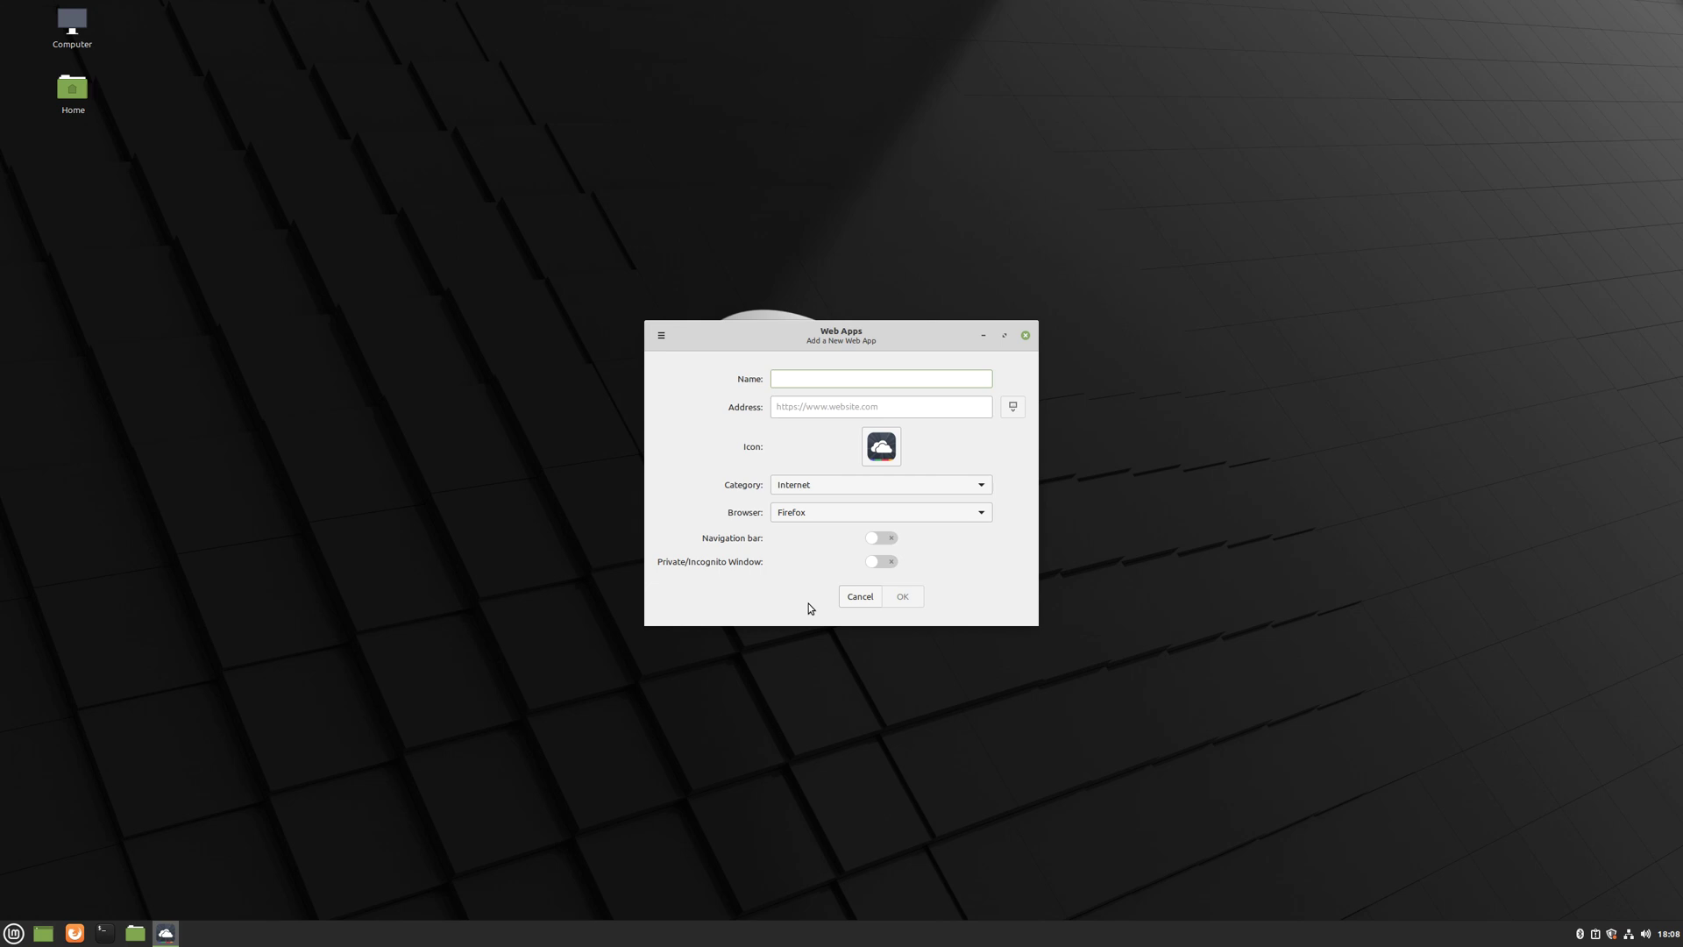
text(Facebook)
key(Tab)
text(www)
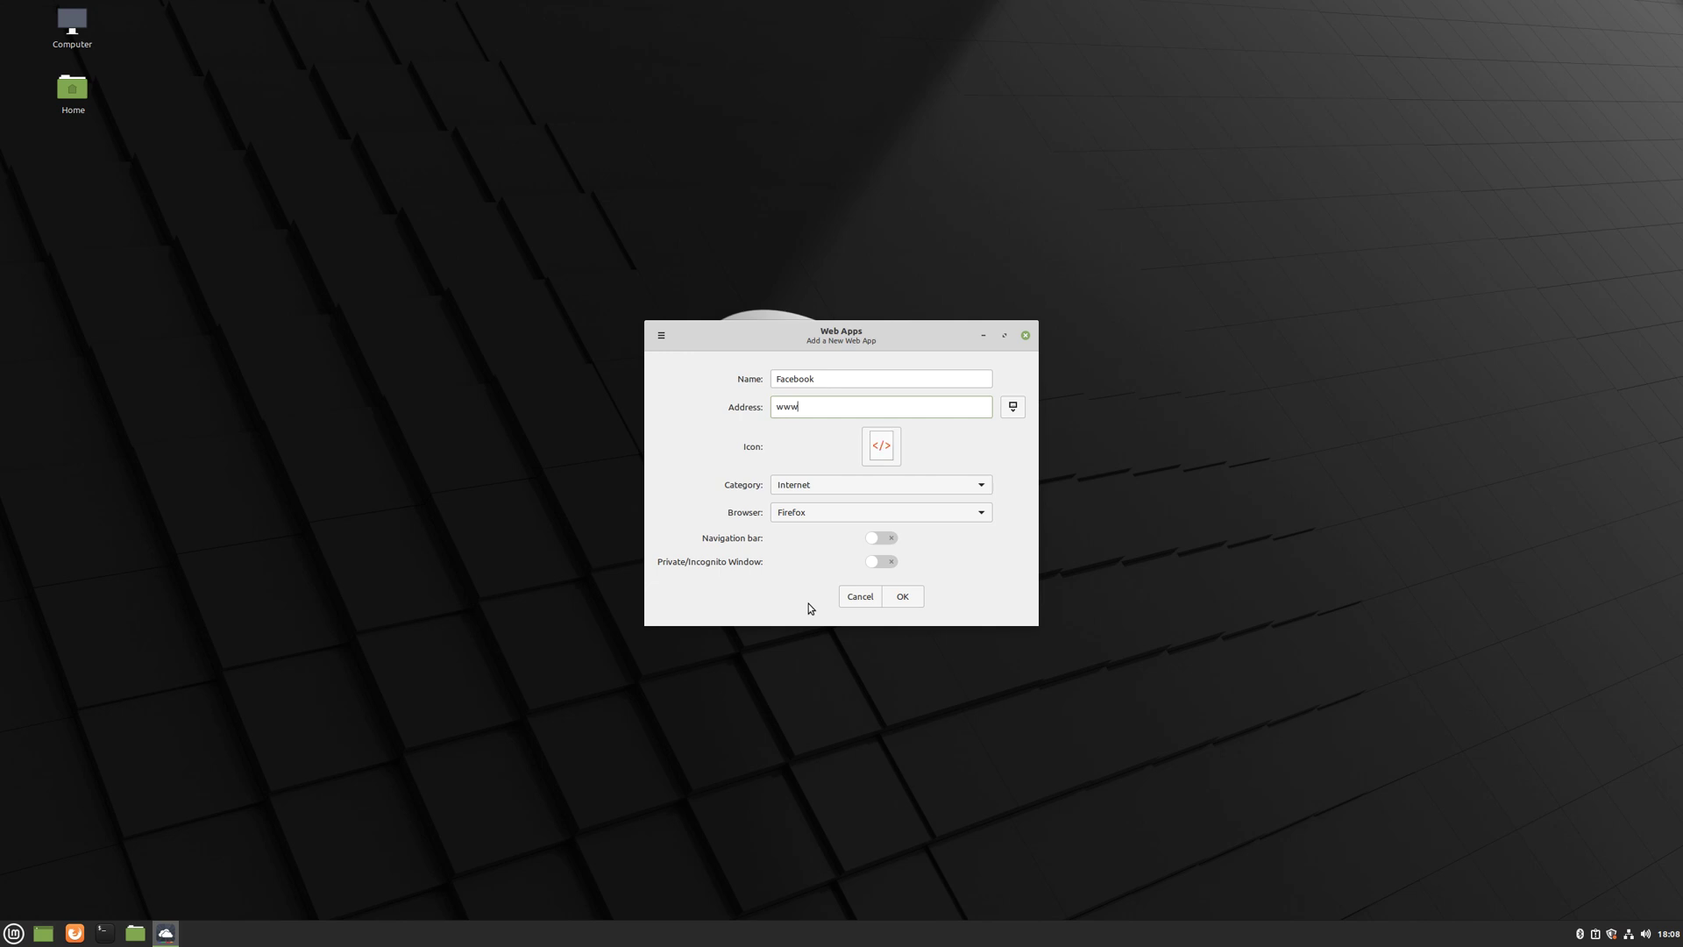
text(.facebook.com)
click(906, 599)
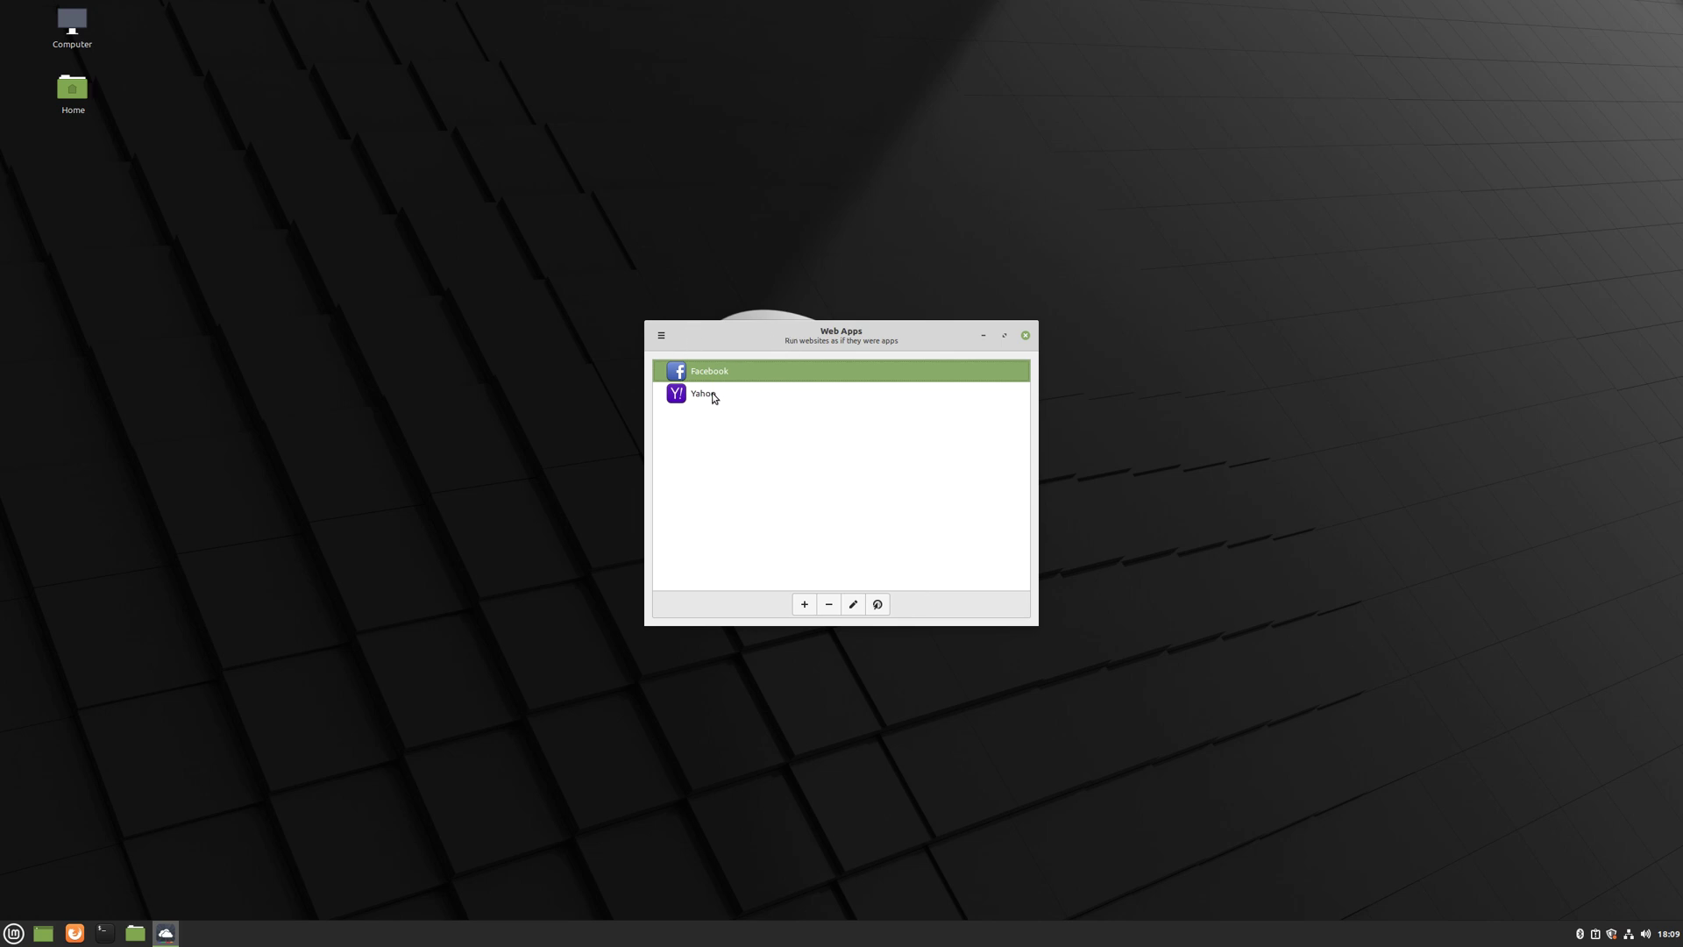
click(738, 399)
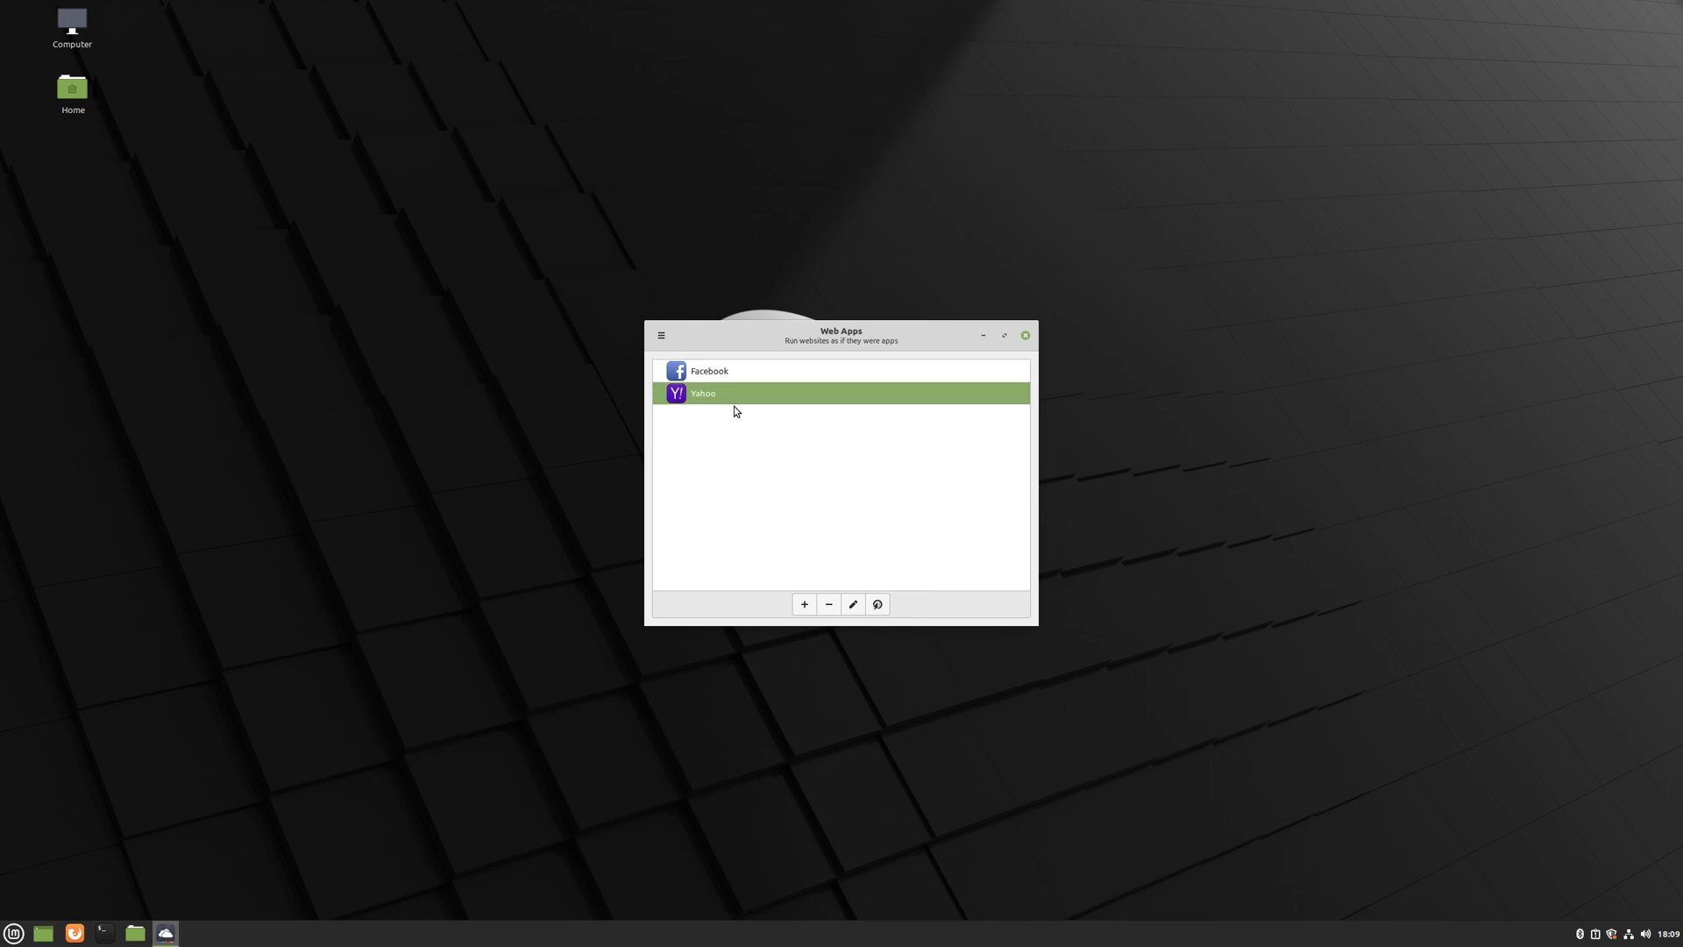
click(878, 604)
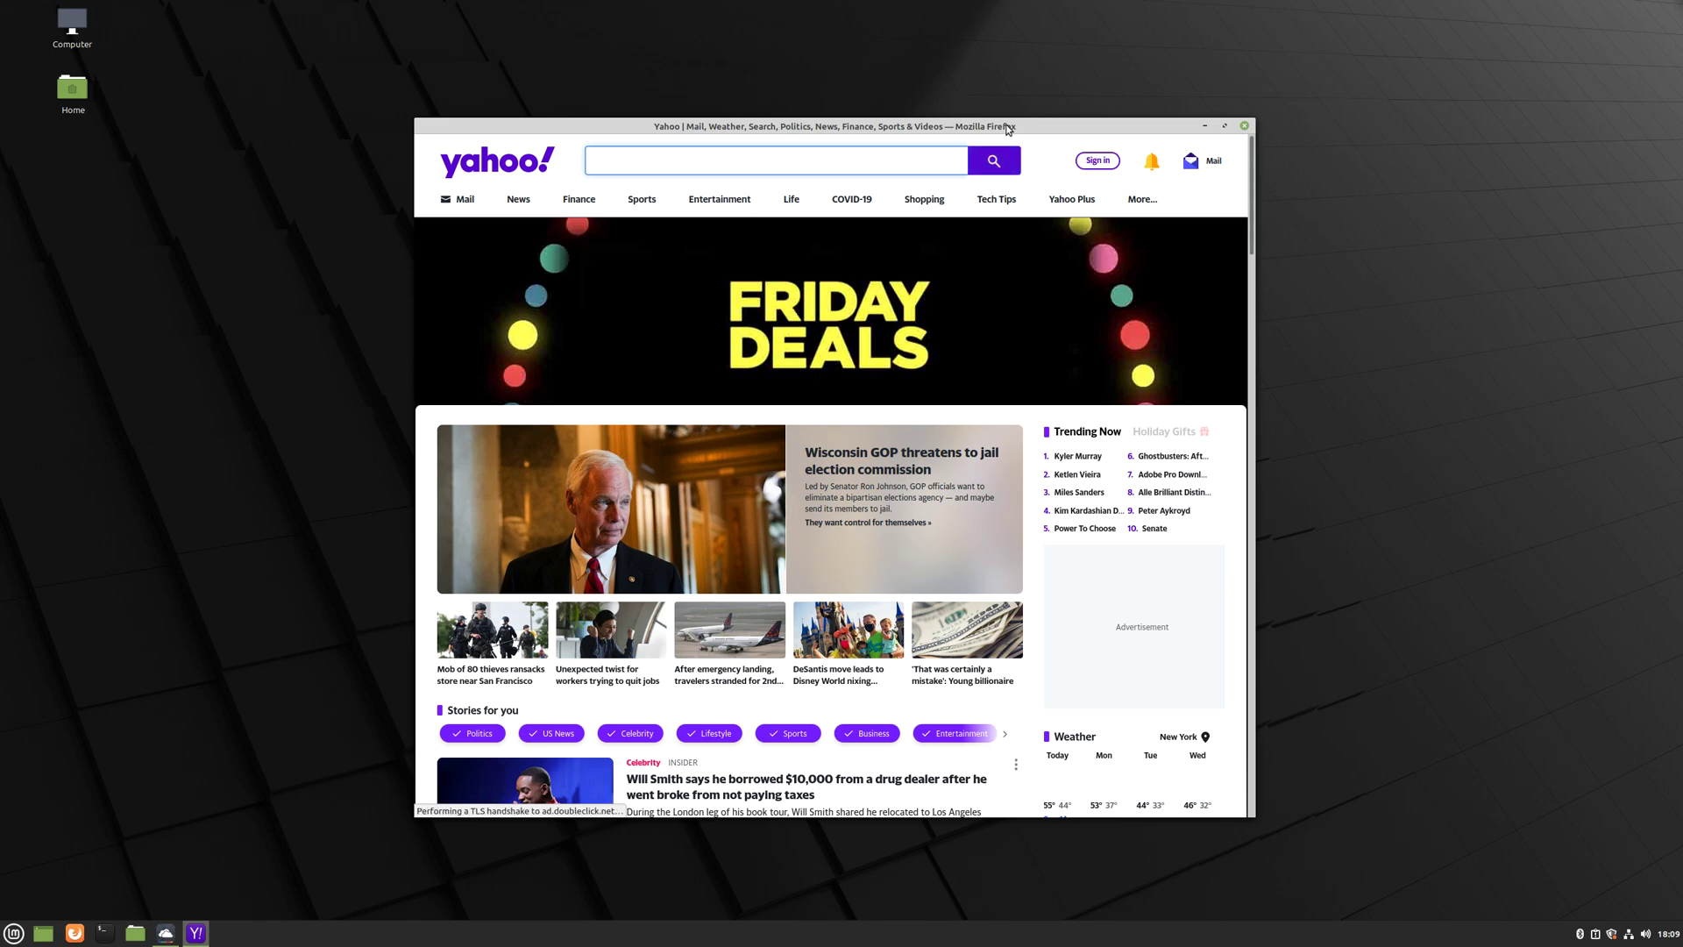
drag(1007, 129, 1057, 120)
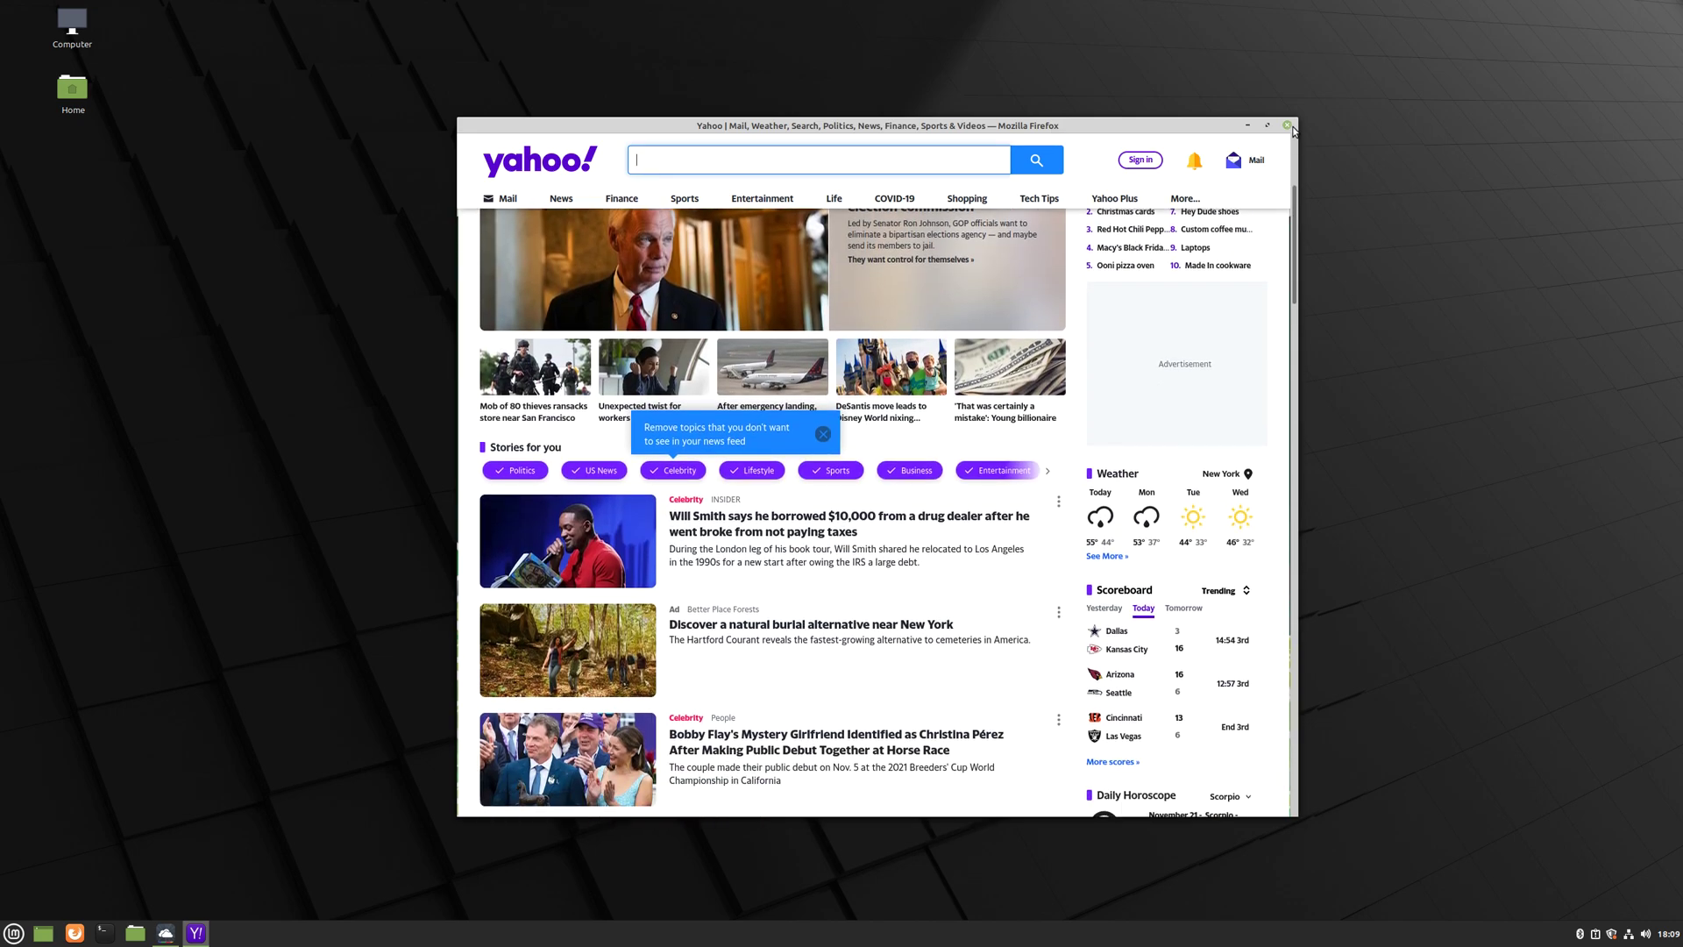
click(1288, 126)
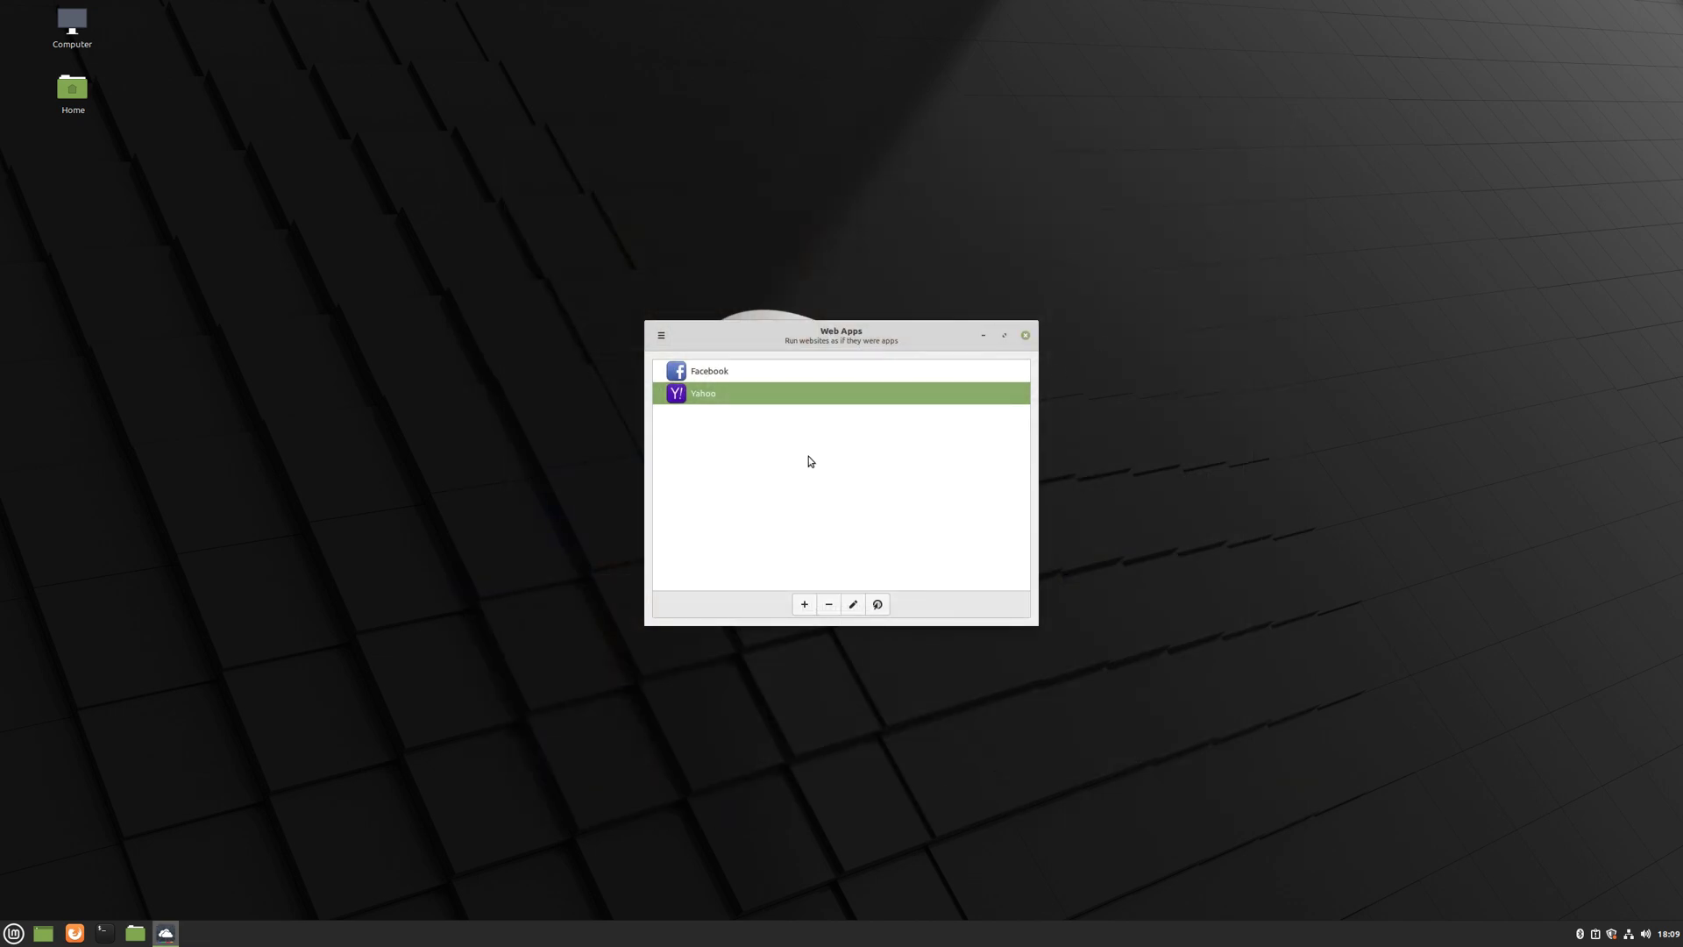
click(722, 373)
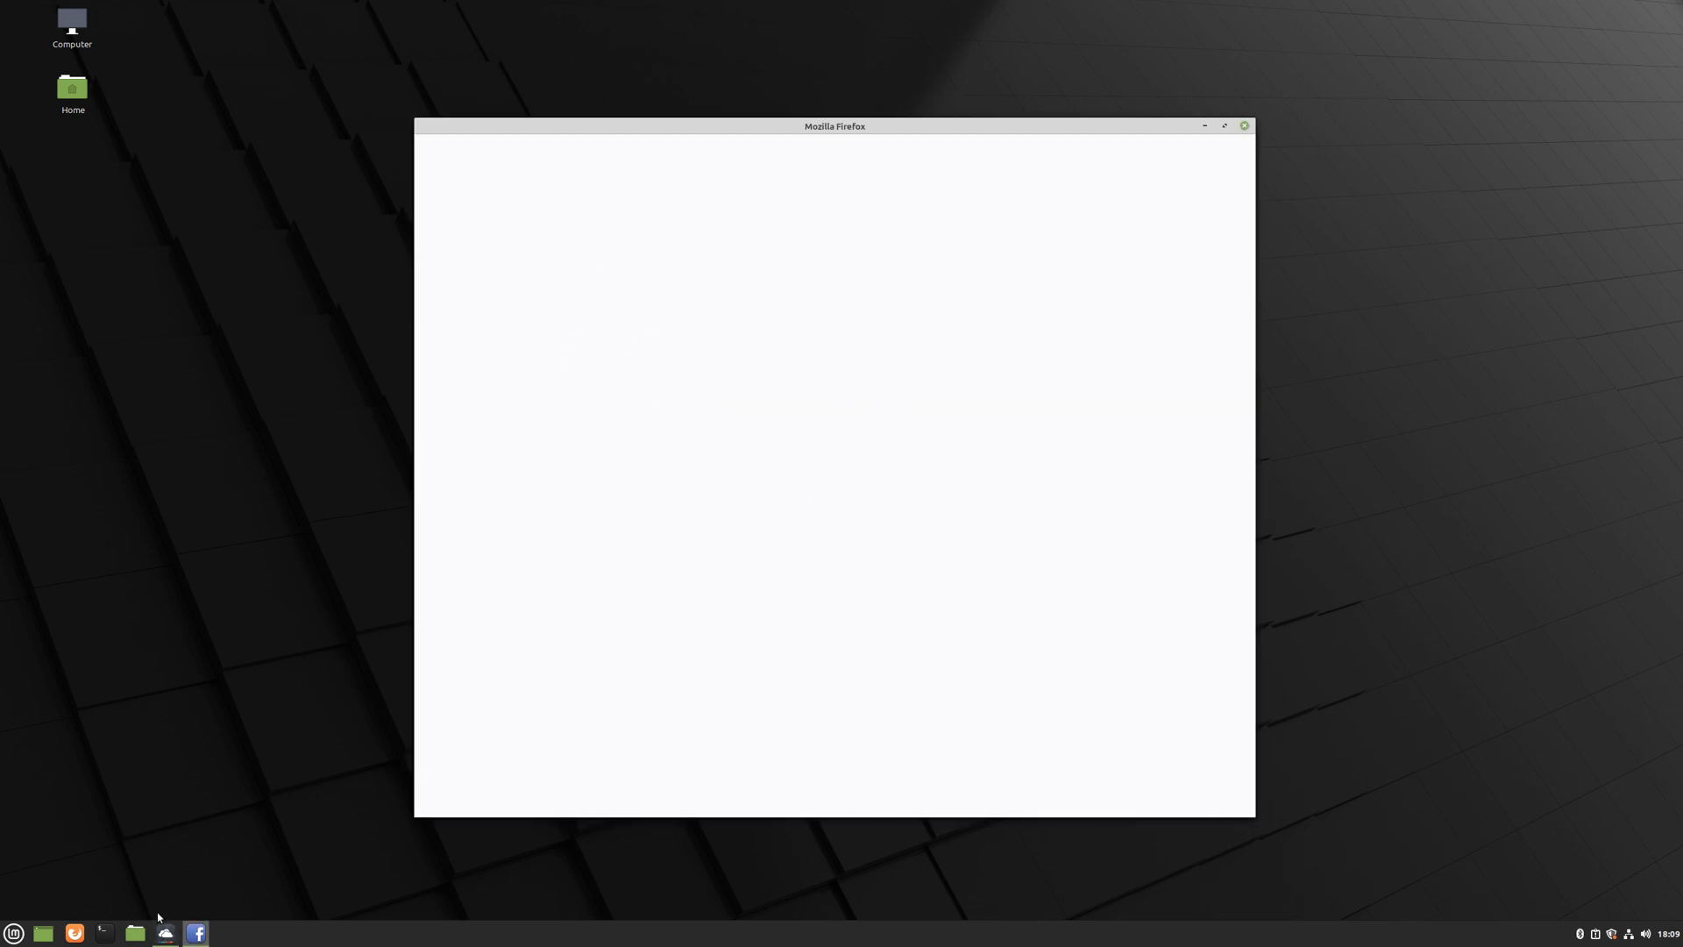
mouse_move(198, 932)
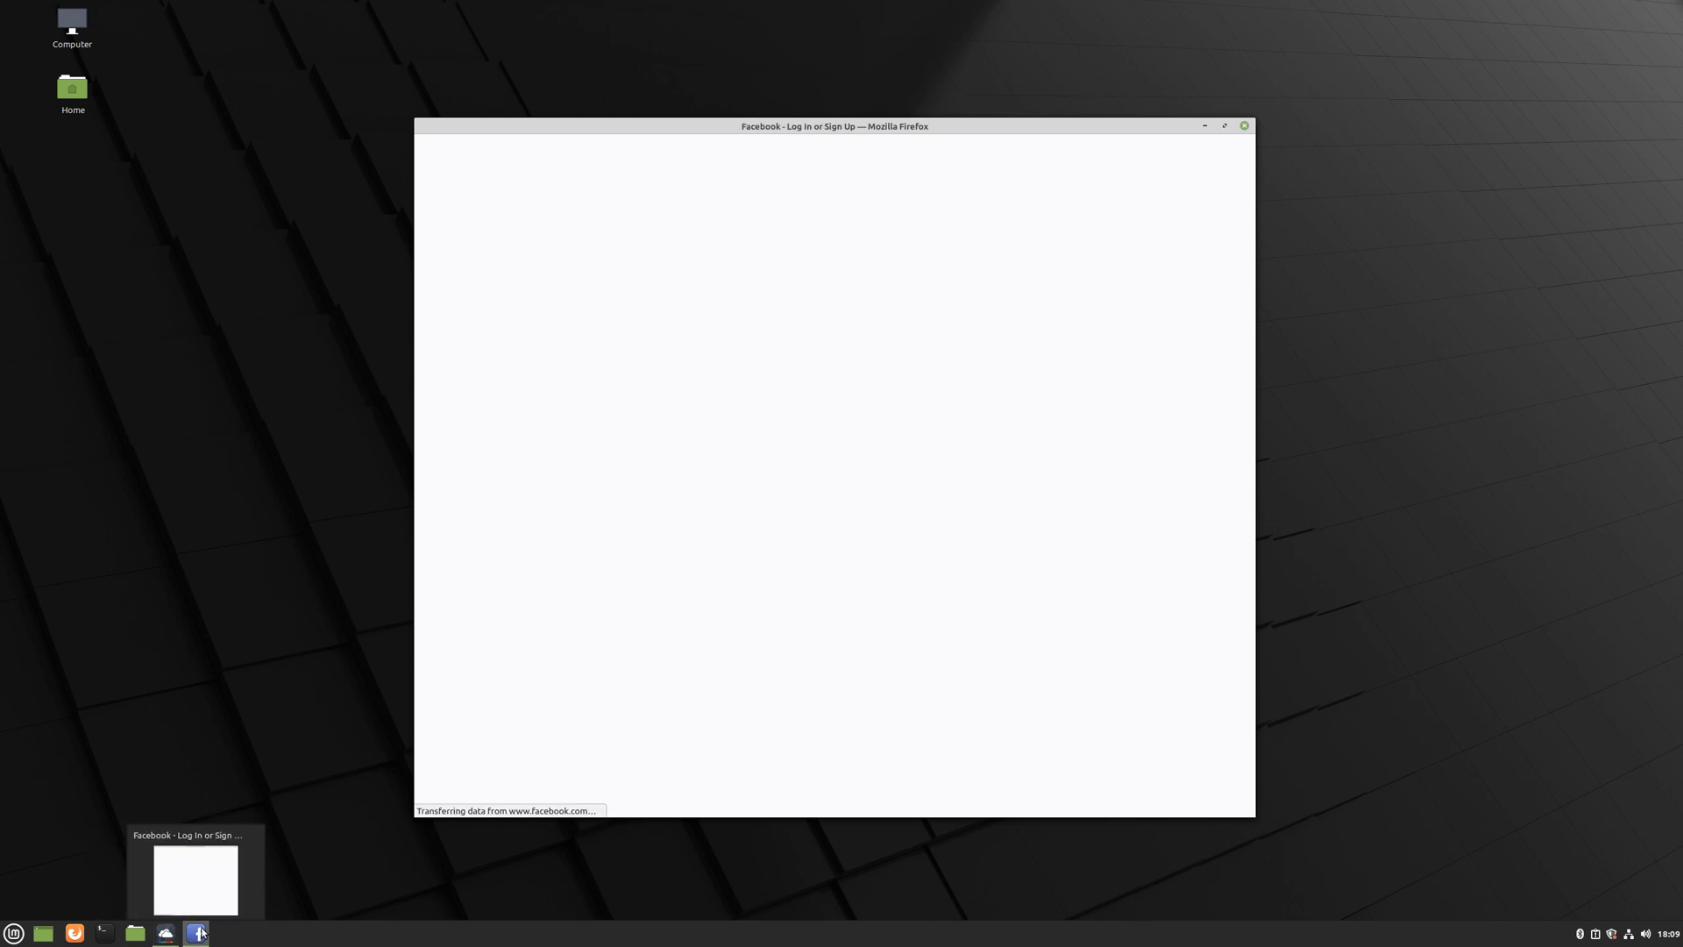
click(595, 236)
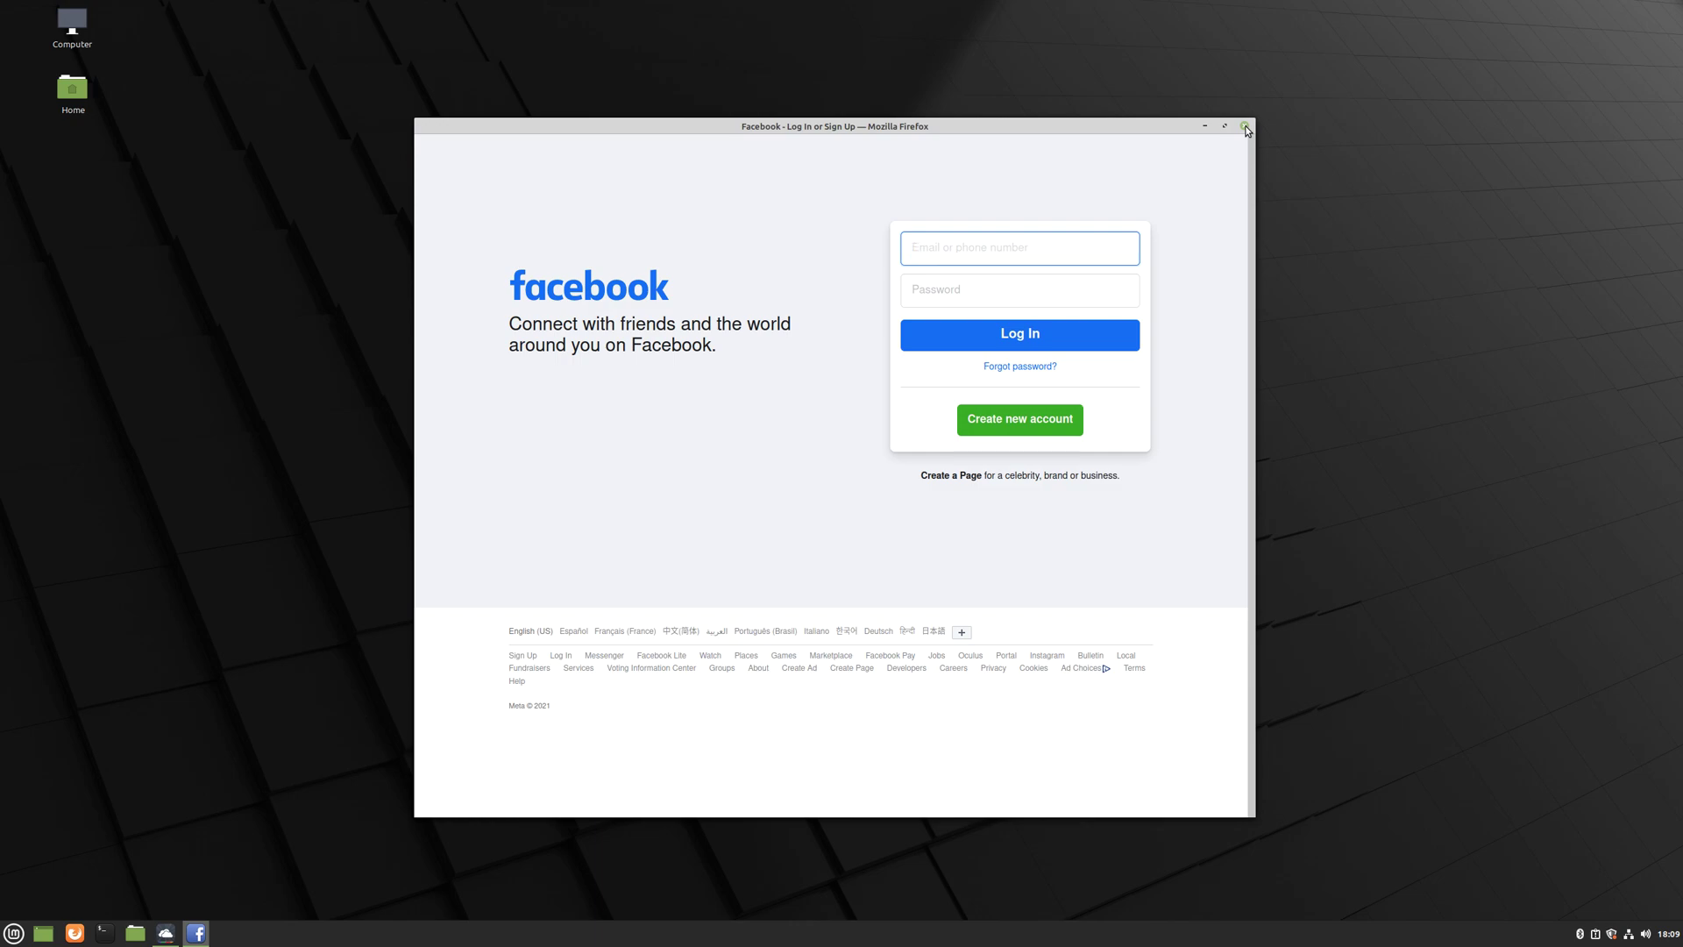
click(1245, 127)
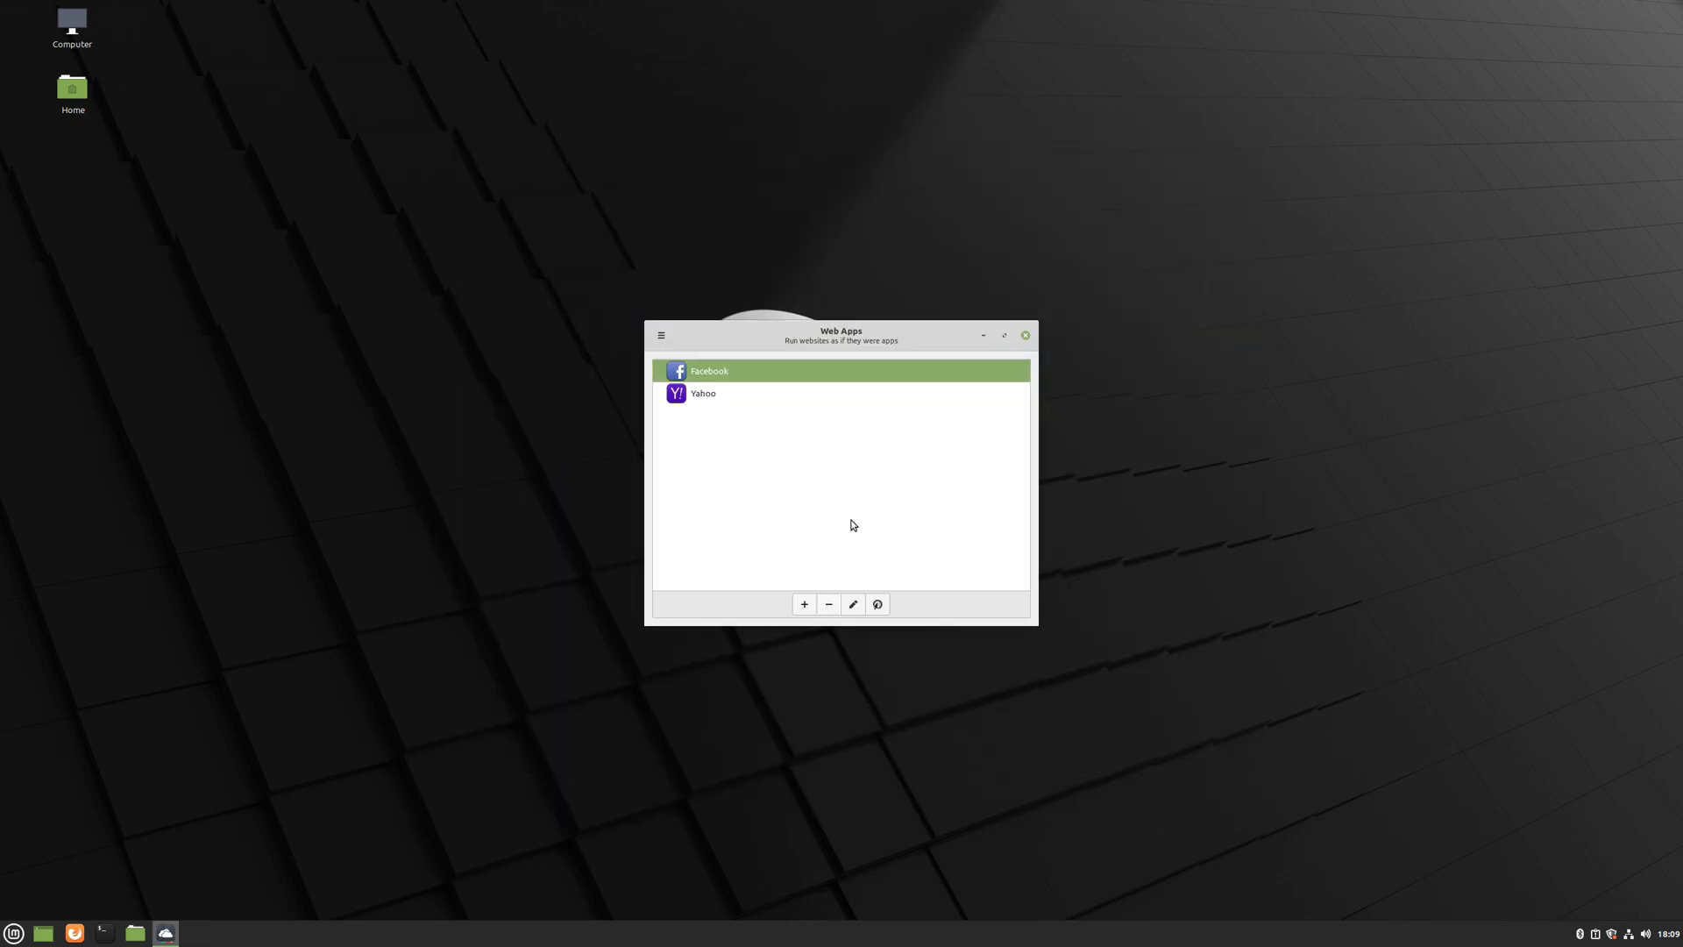
- Close Web Apps and check that the Menu's Internet category lists the Facebook and Yahoo apps
click(1026, 335)
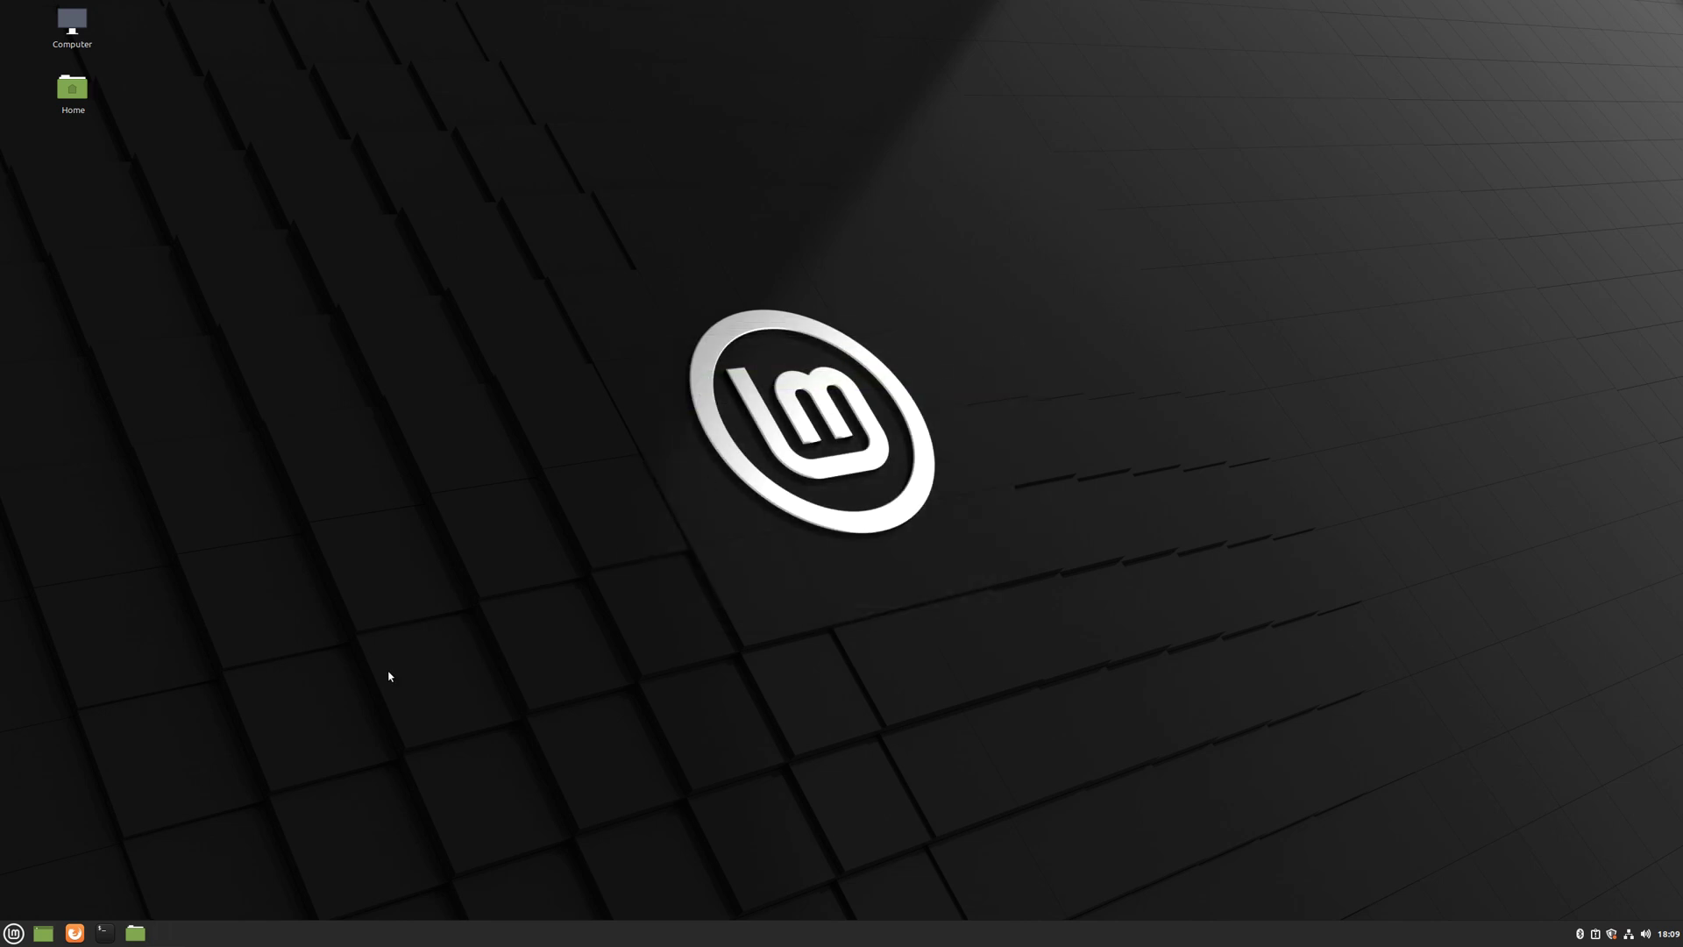
click(15, 937)
mouse_move(121, 755)
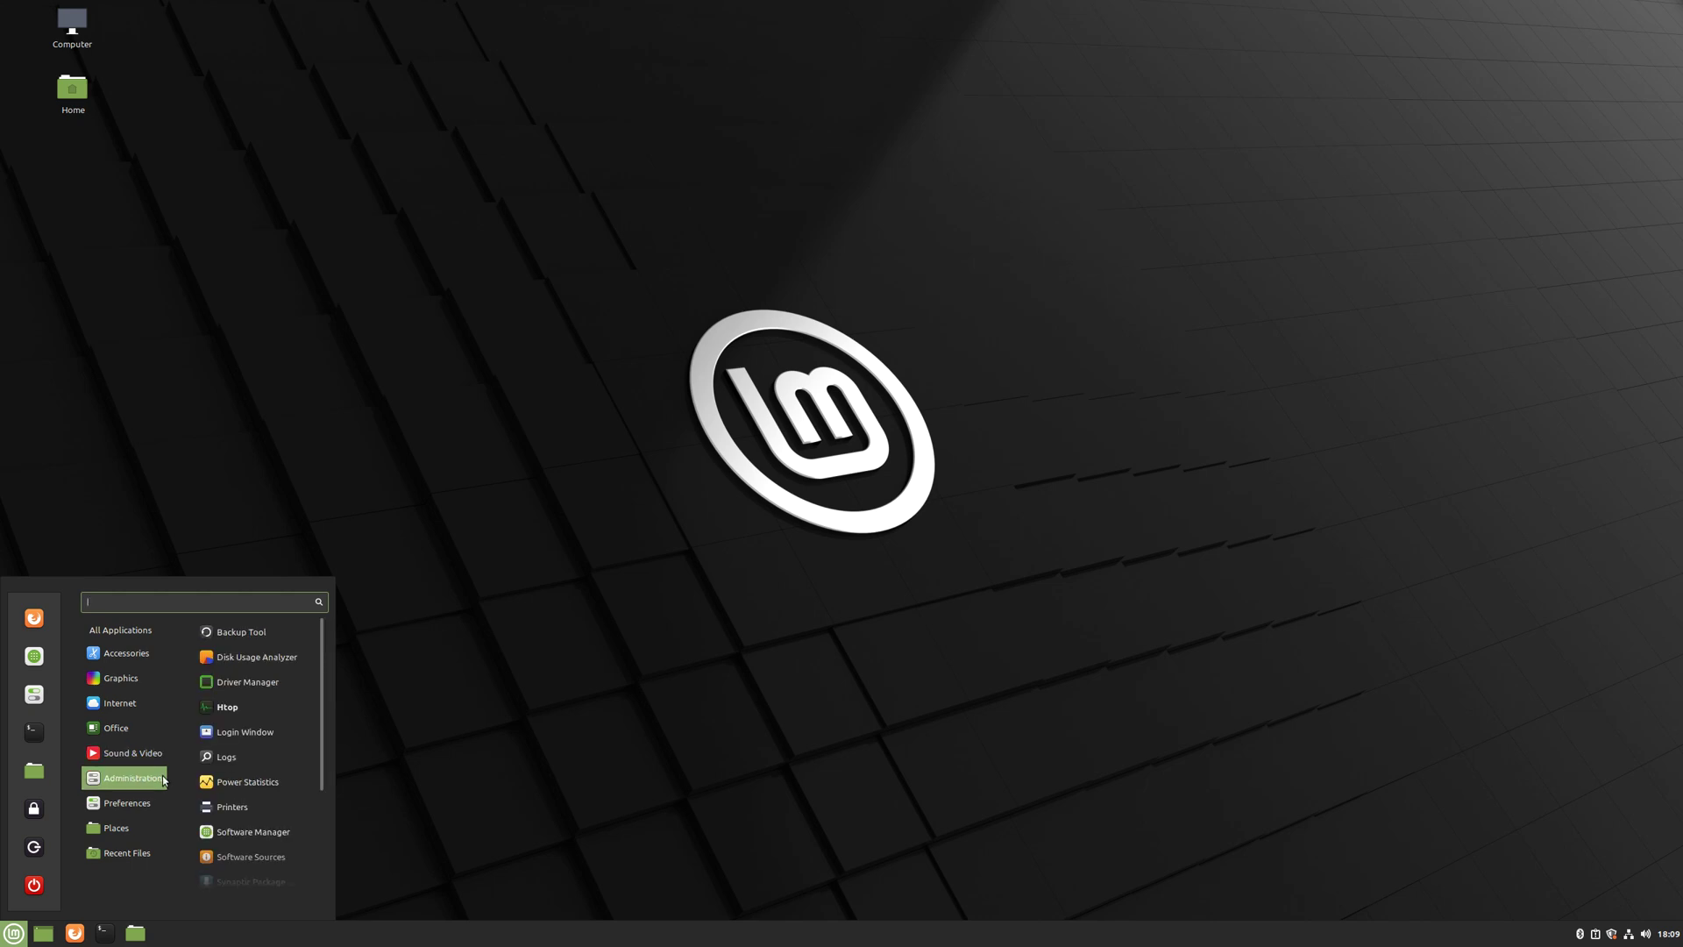
mouse_move(139, 704)
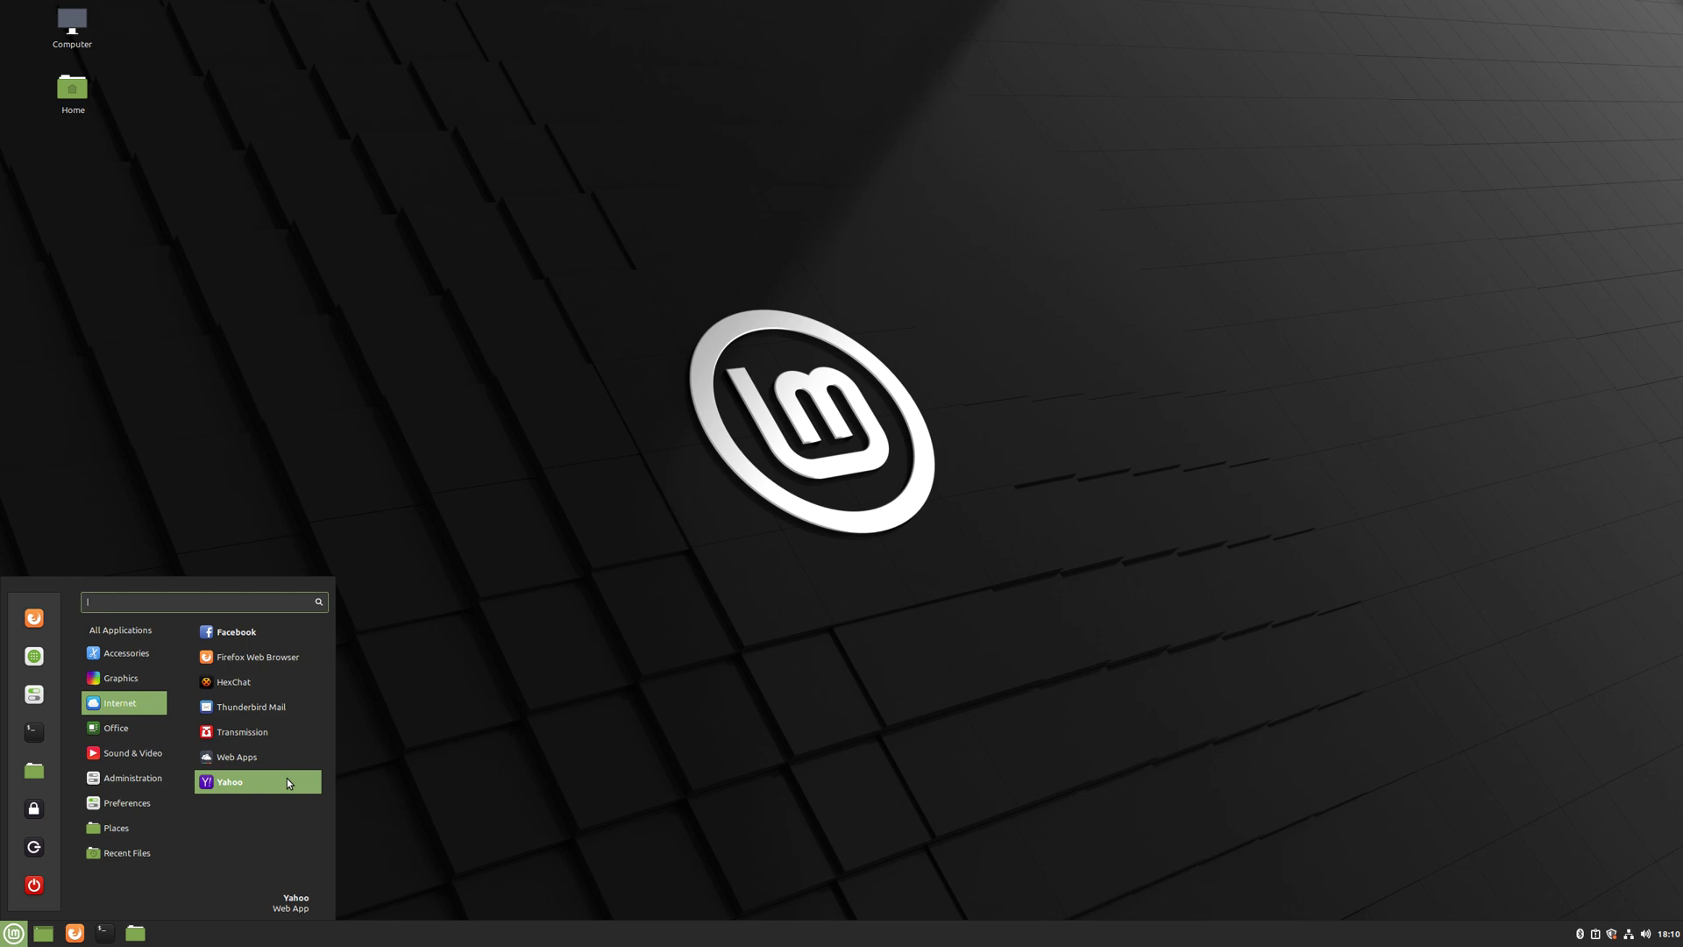
mouse_move(128, 670)
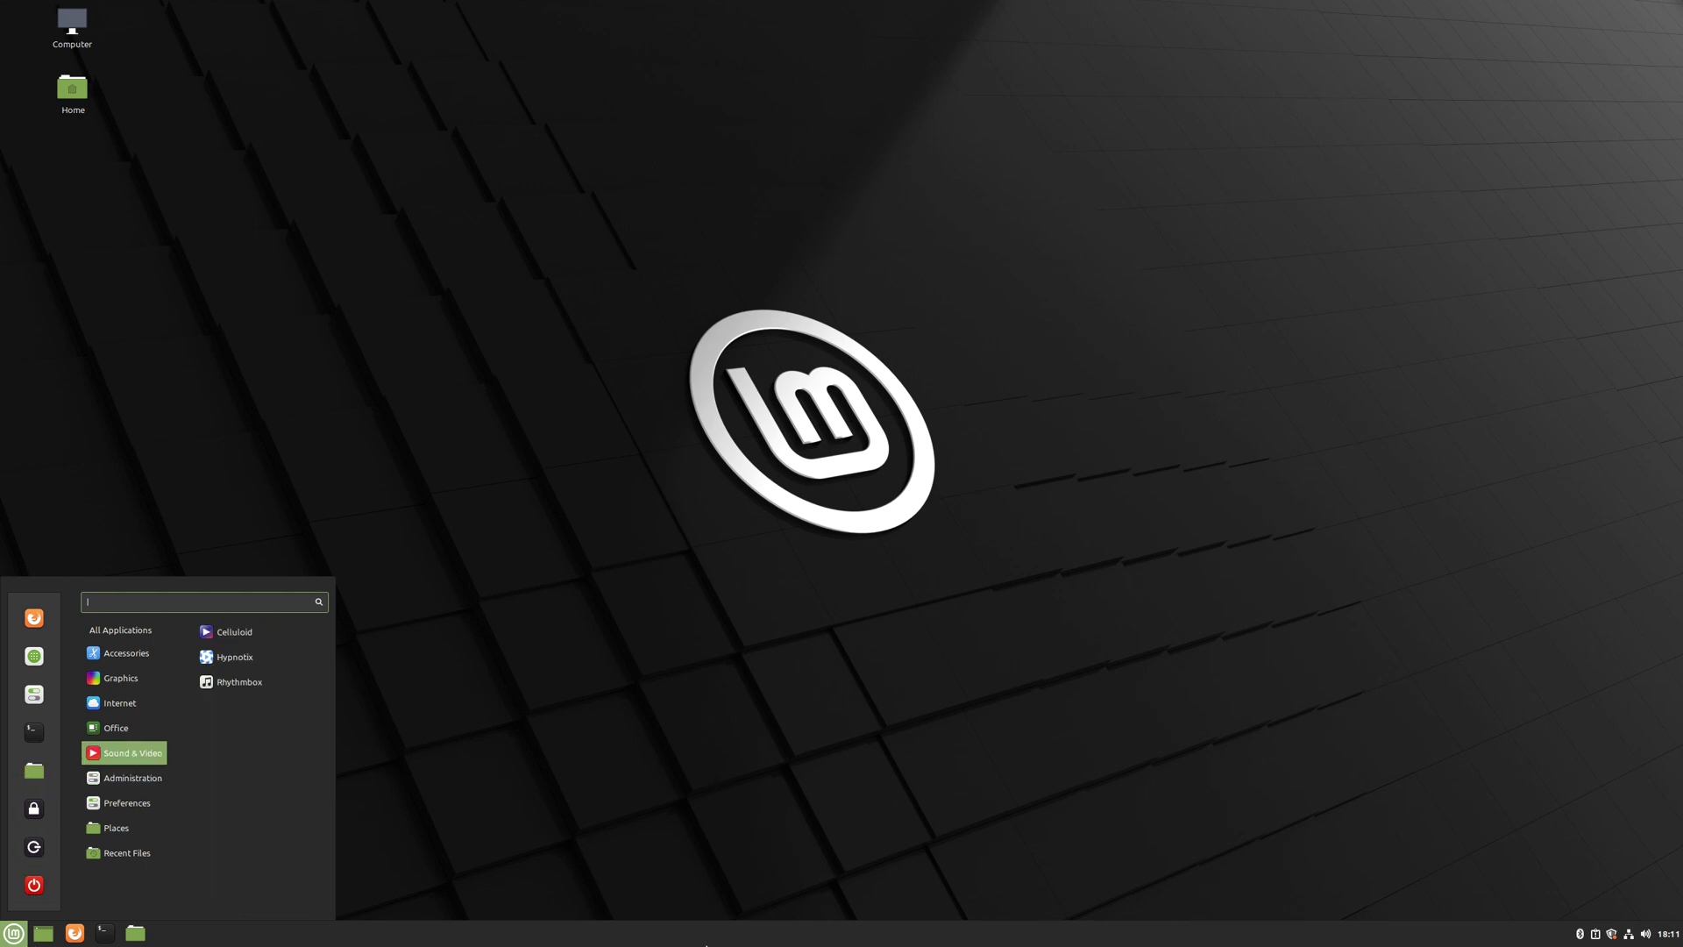
mouse_move(707, 945)
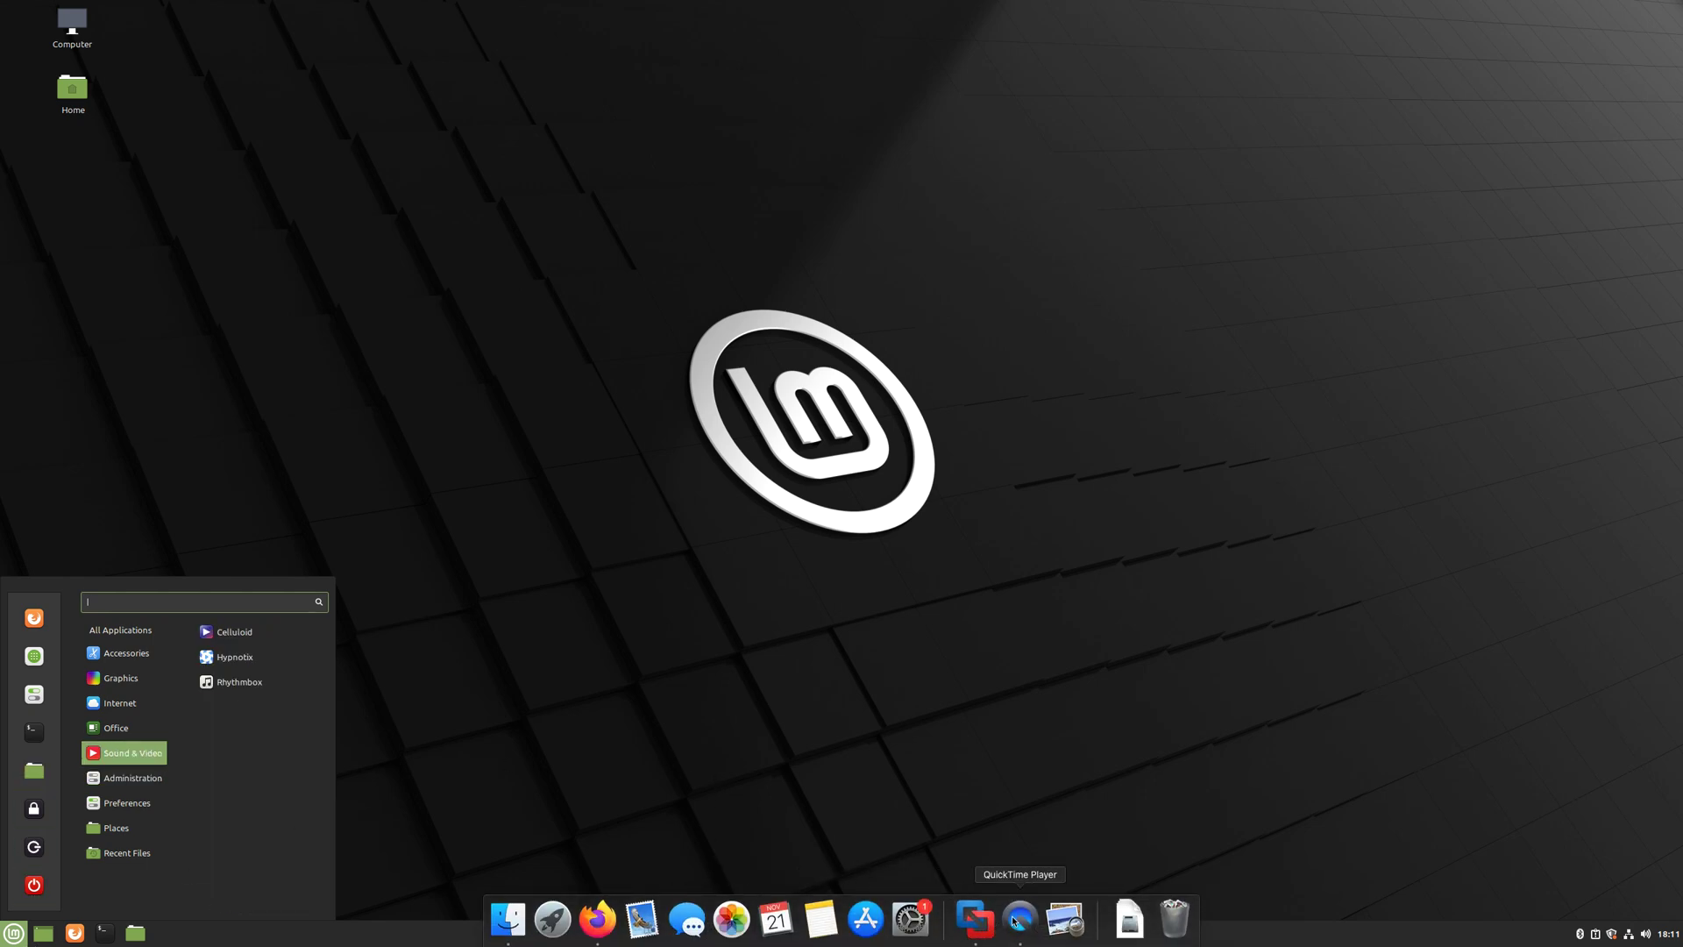